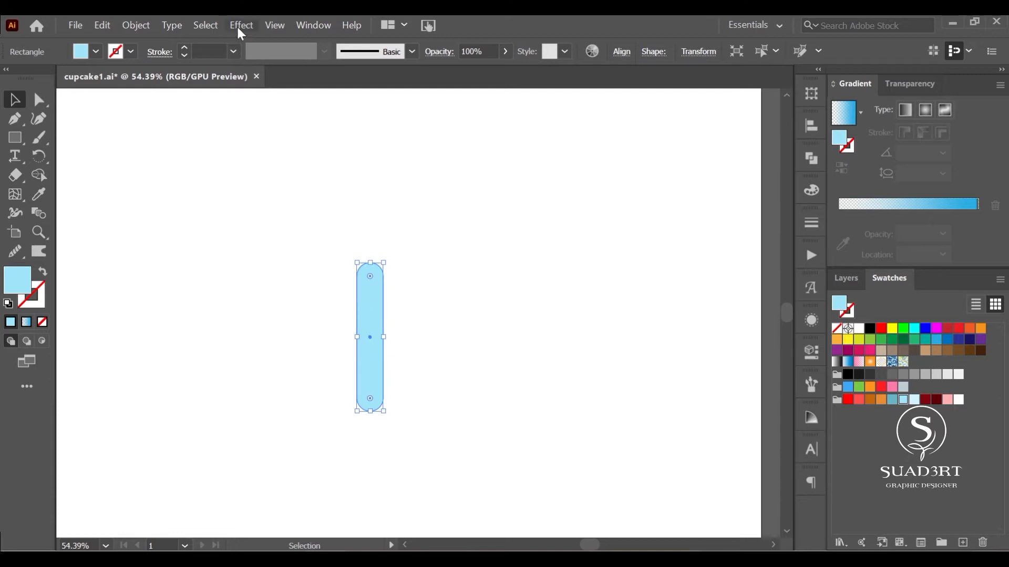
- Apply a Transform effect to the rounded bar with a 29 px horizontal move and 10 copies
click(241, 26)
mouse_move(247, 163)
click(176, 214)
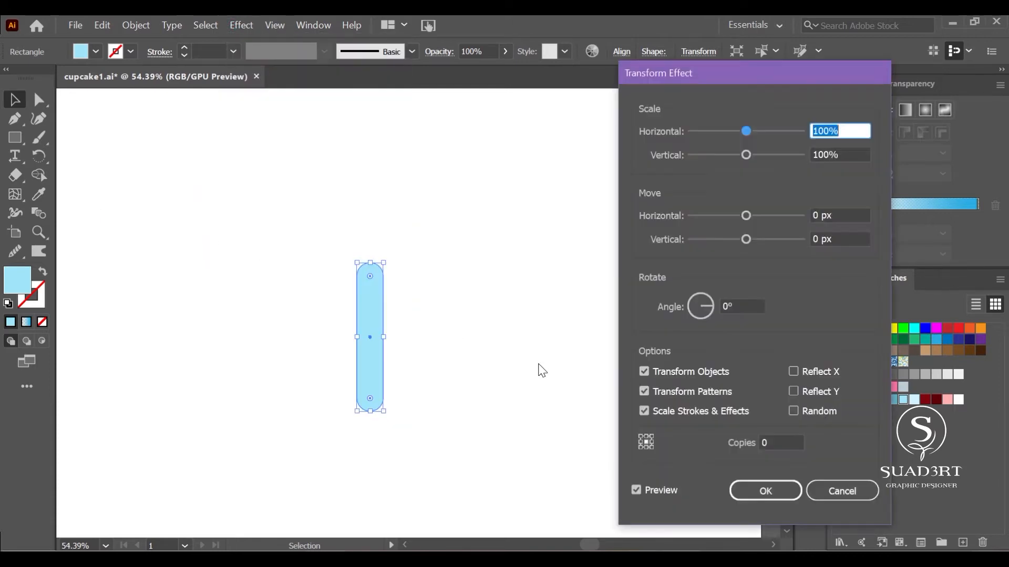
double_click(820, 216)
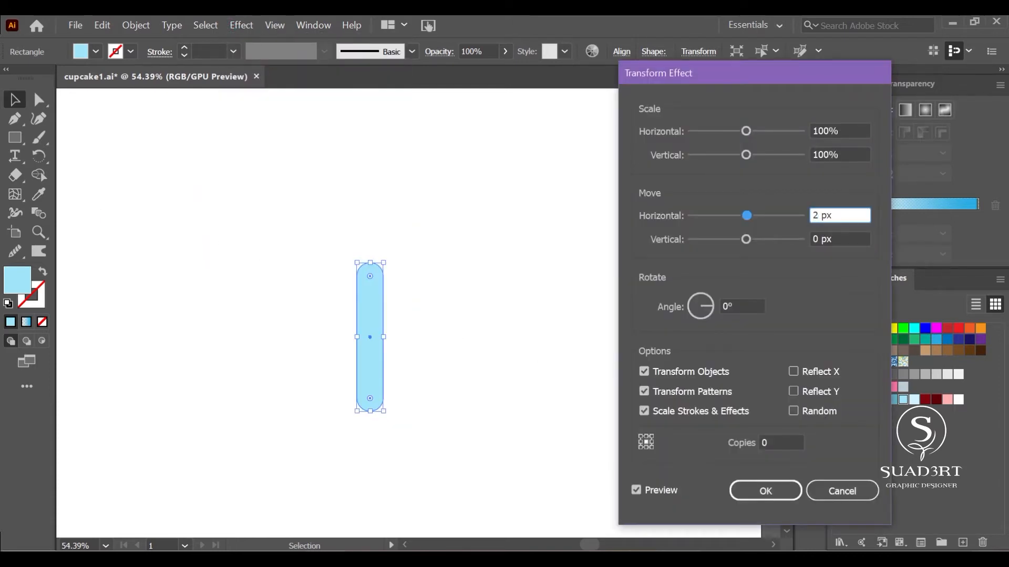
click(771, 442)
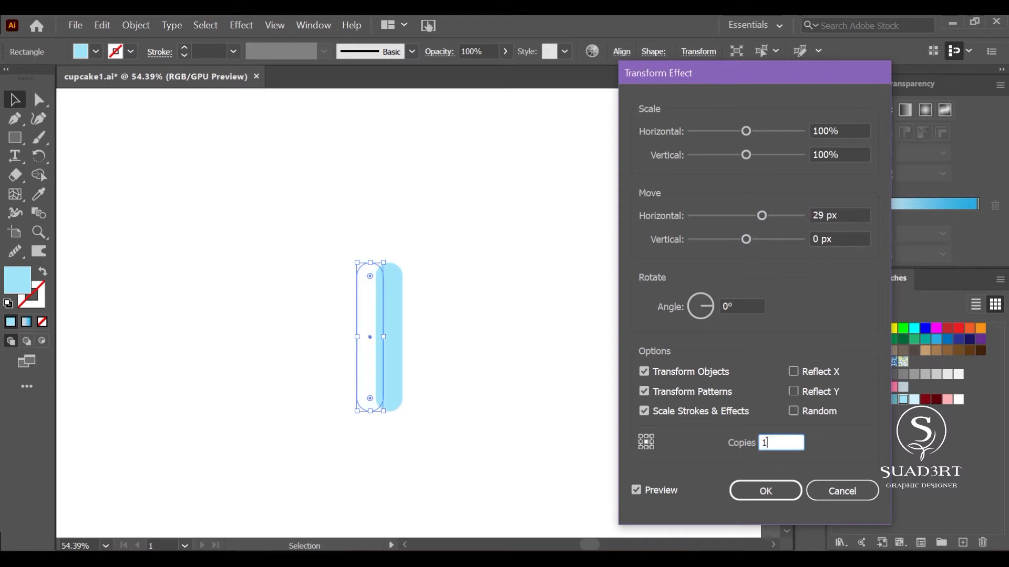
click(636, 489)
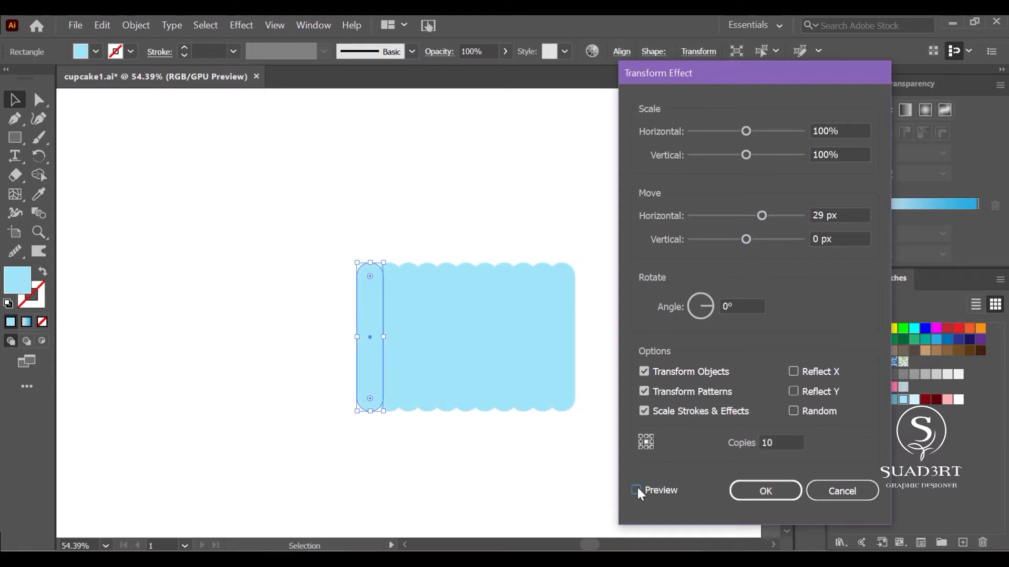
click(763, 495)
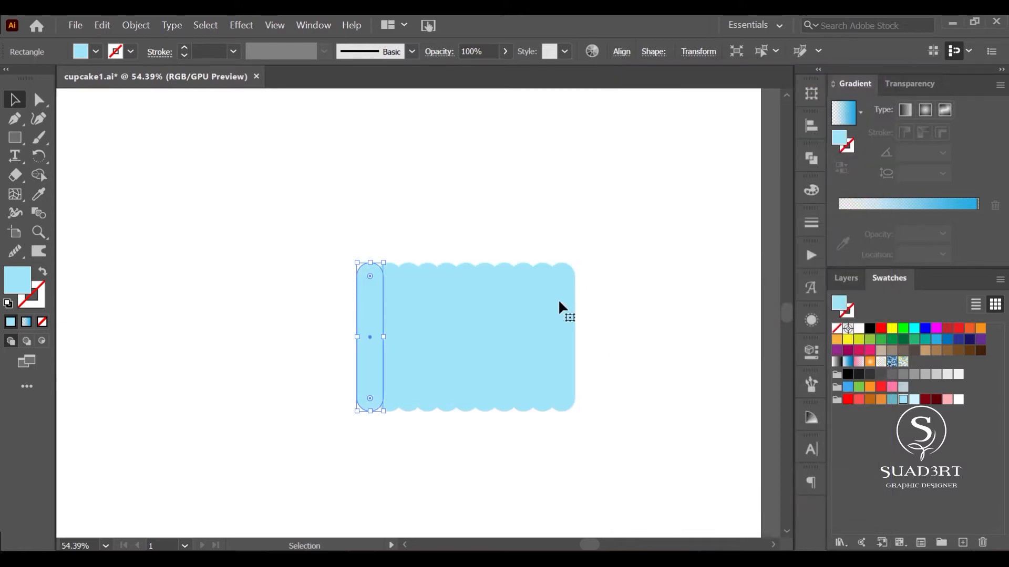
- Expand the appearance of the repeated bars and unite them into one scalloped shape
click(150, 26)
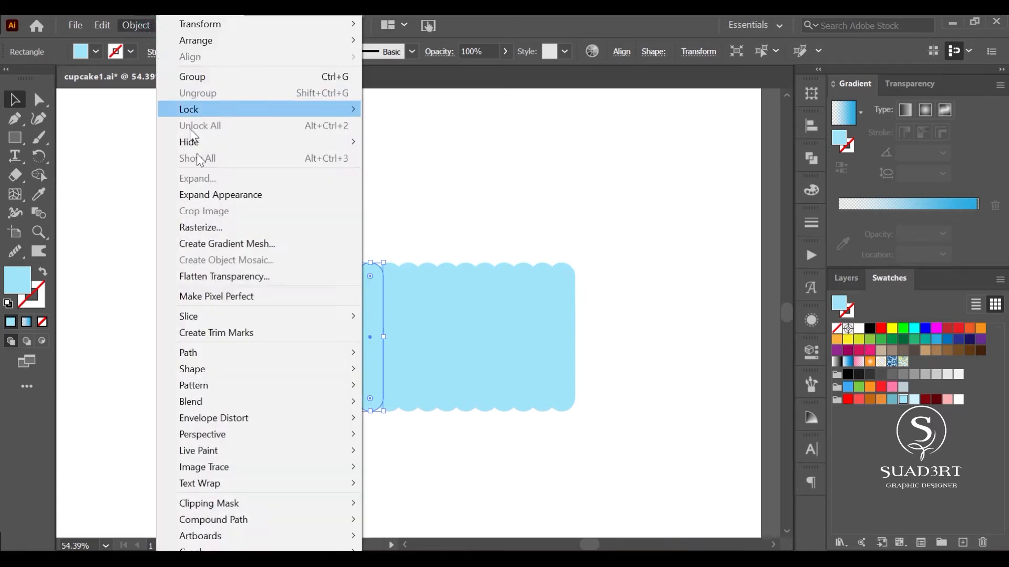
click(210, 194)
click(813, 160)
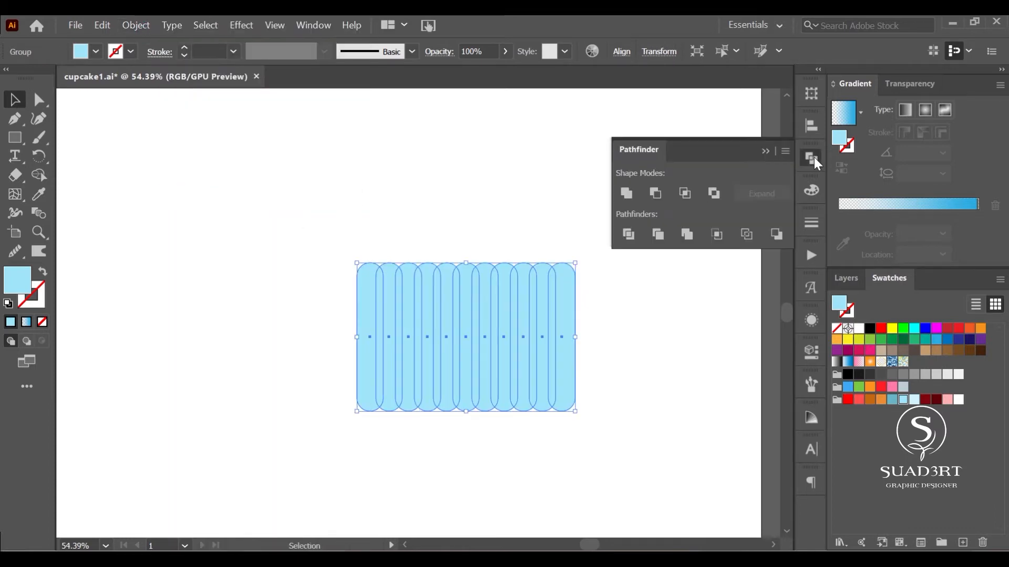
click(626, 193)
- Draw a rectangle over the scalloped shape, covering its top edge and inset slightly from its sides and bottom
click(14, 140)
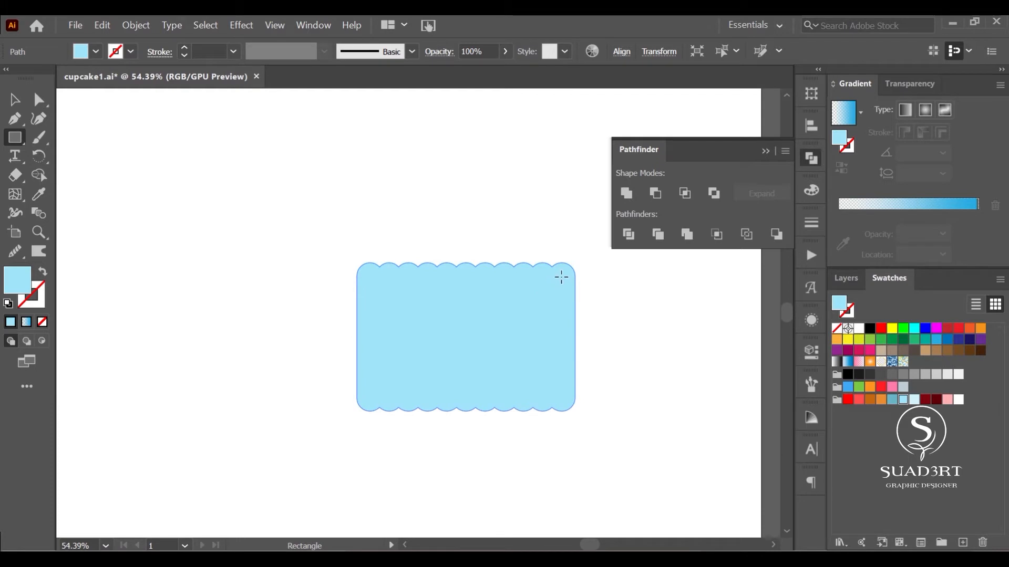
mouse_move(564, 275)
mouse_down()
mouse_move(392, 413)
mouse_move(367, 419)
mouse_up()
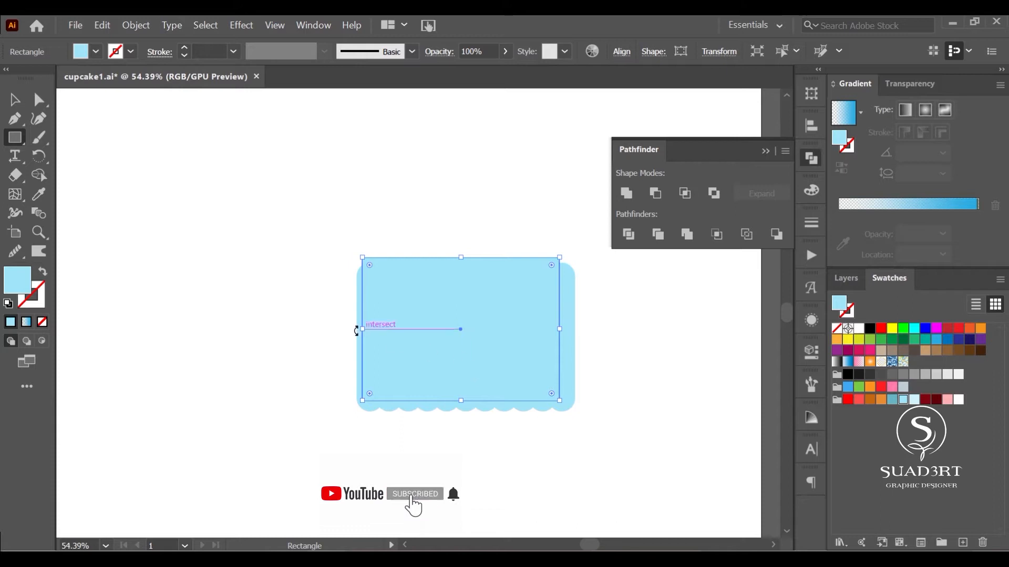
drag(362, 329, 367, 330)
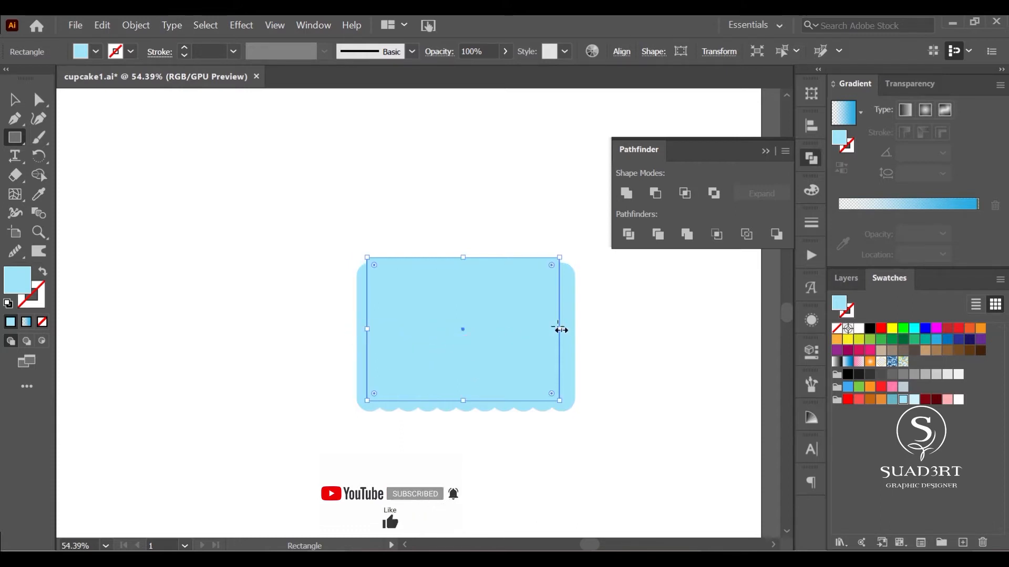
drag(561, 328, 563, 331)
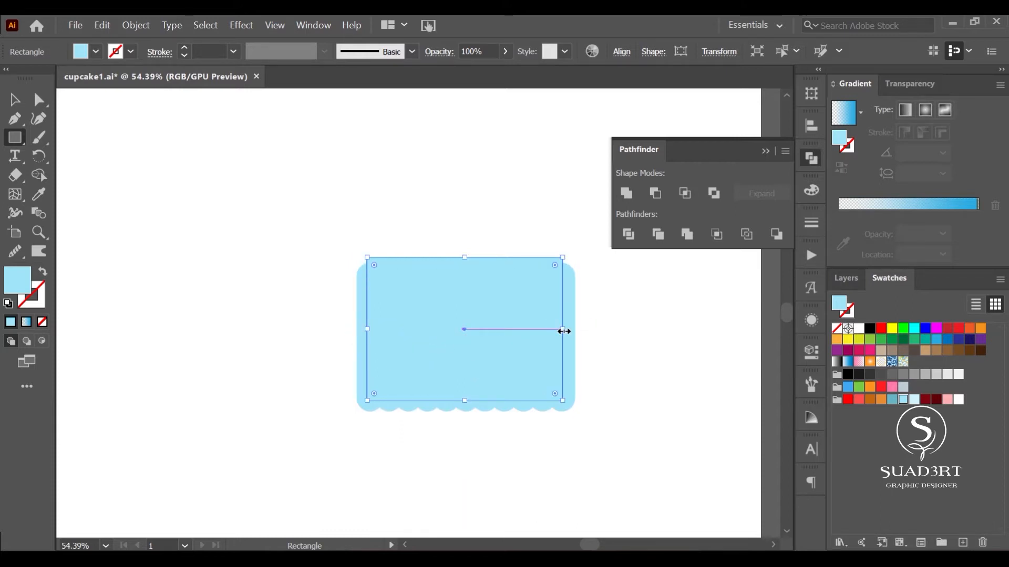
- Intersect the rectangle with the scalloped shape to leave straight sides, a flat bottom and a scalloped top
key(v)
drag(392, 219, 695, 329)
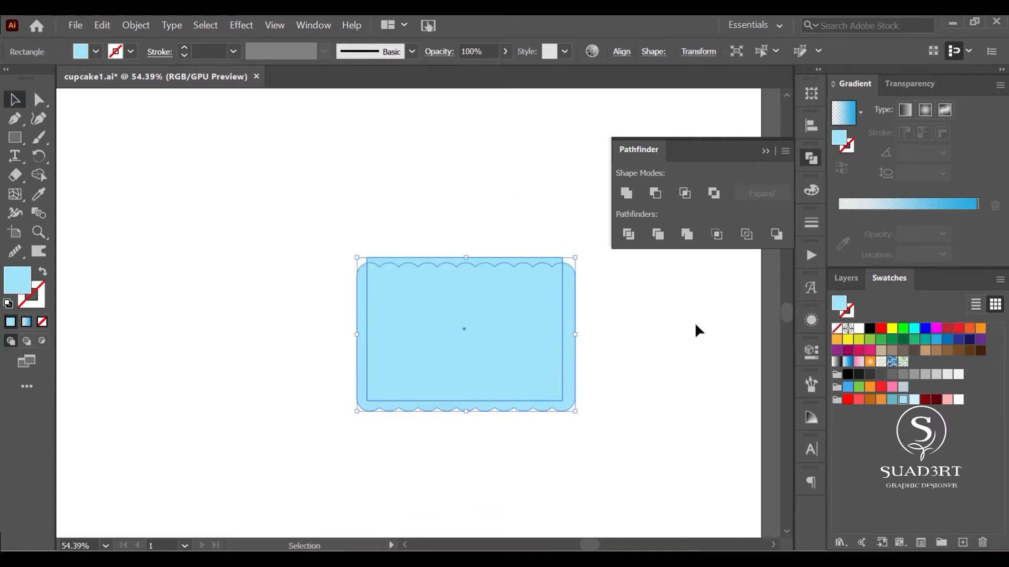
click(690, 194)
click(649, 322)
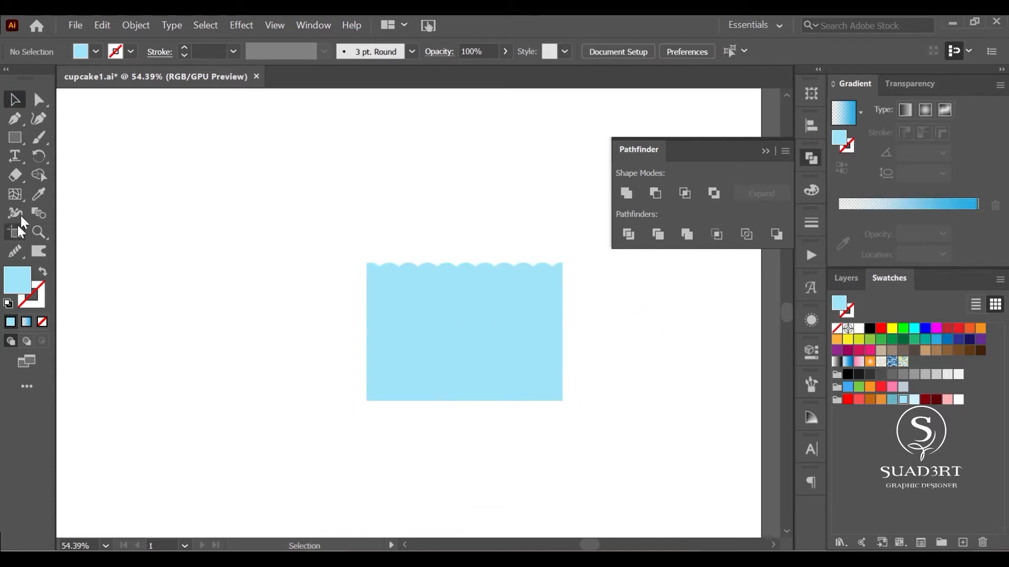
- Create a 40 px by 225 px rectangle beside the wrapper shape and fully round its corners
click(15, 138)
click(344, 297)
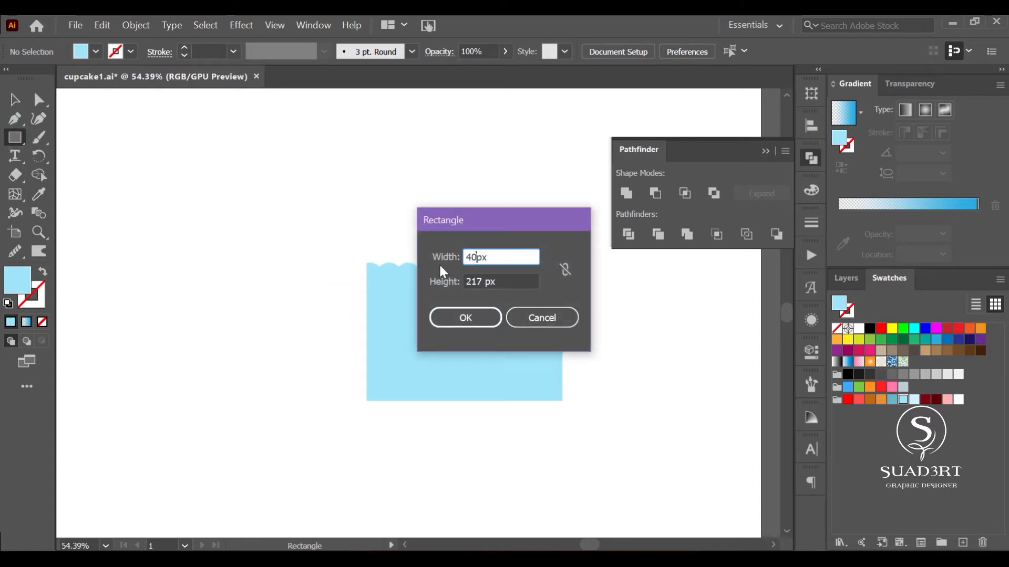
text(40)
double_click(468, 283)
text(225)
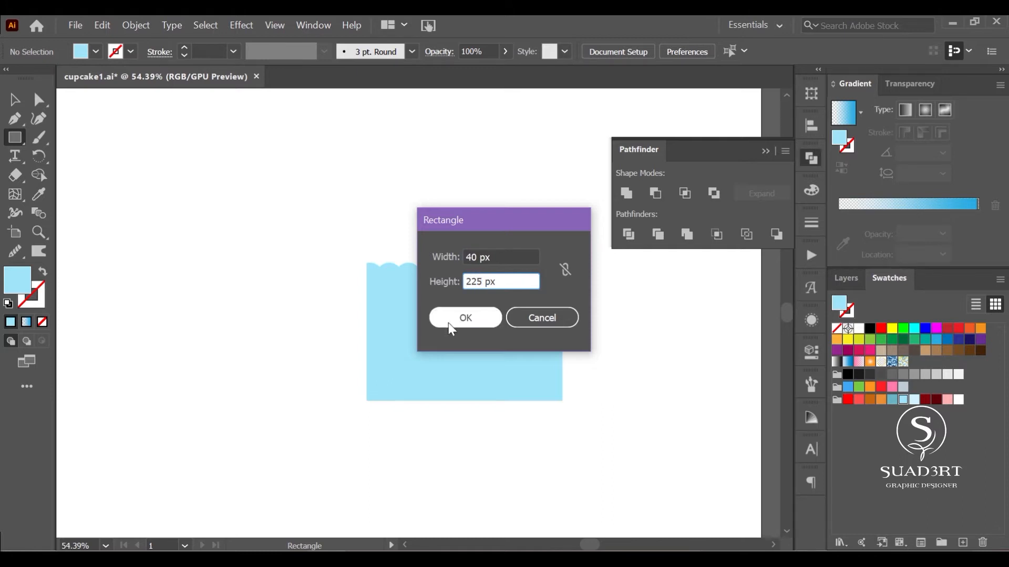
click(462, 318)
key(v)
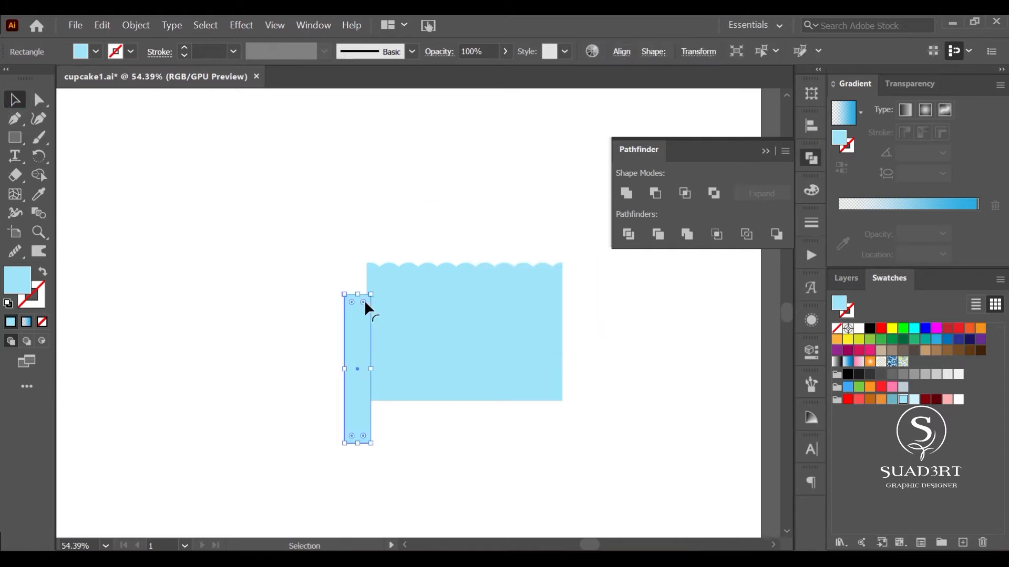
drag(364, 303, 320, 323)
- Fill the new rounded bar with the teal colour sampled from the palette squares beside the artboard
key(space)
drag(406, 387, 478, 347)
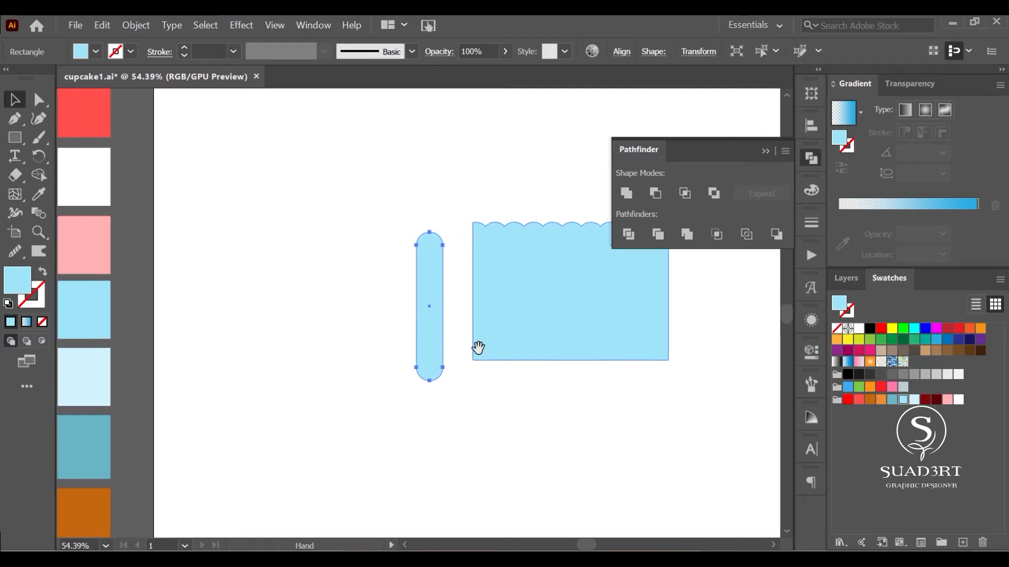
click(38, 197)
click(101, 447)
key(v)
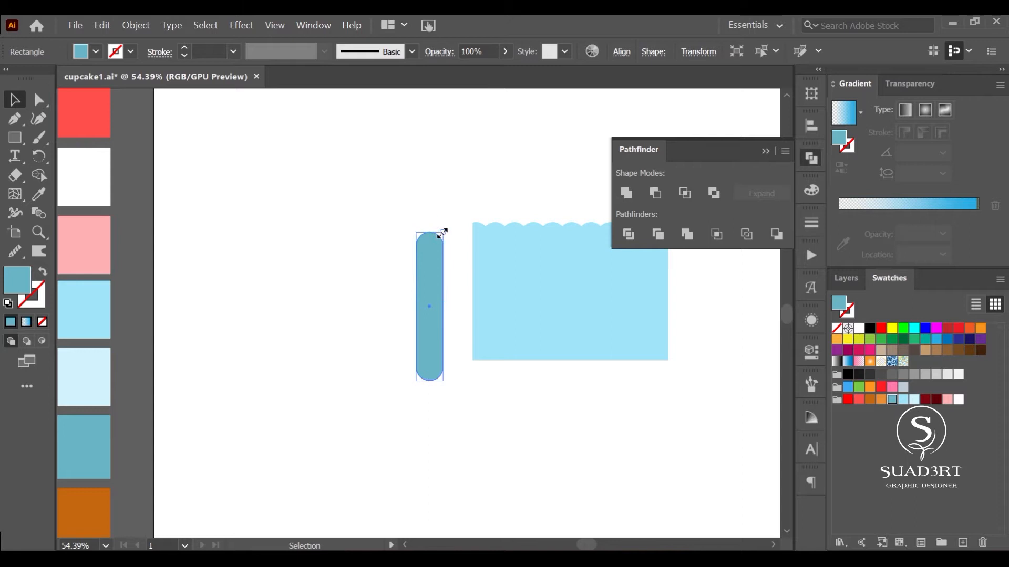
- Scale the teal bar down and place it inside the wrapper shape near its left edge
drag(441, 233, 439, 258)
drag(432, 299, 501, 271)
drag(506, 231, 505, 245)
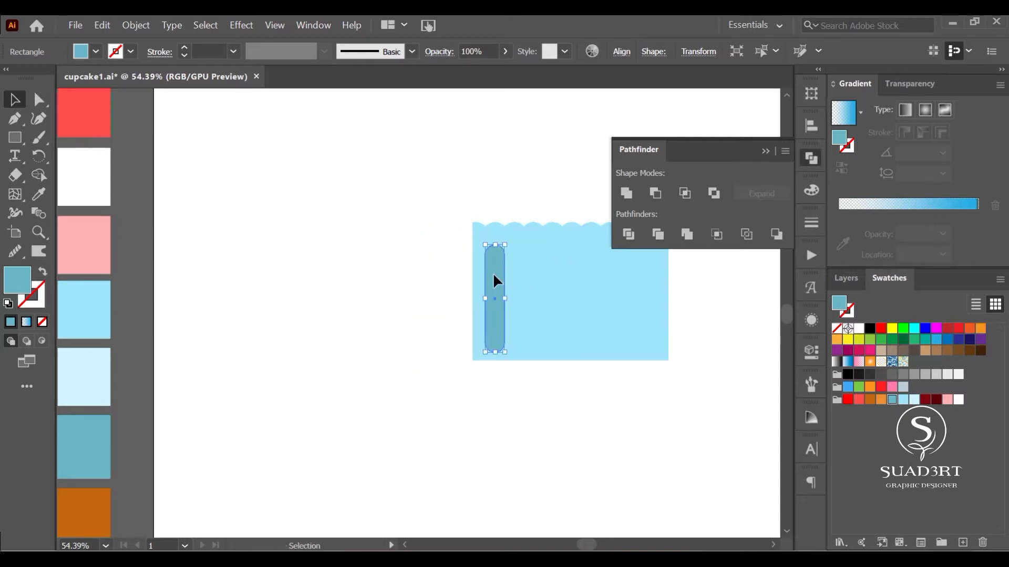
drag(497, 281, 497, 268)
- Apply Free Distort to the teal bar, bringing its bottom corners together so it tapers to a point
click(255, 27)
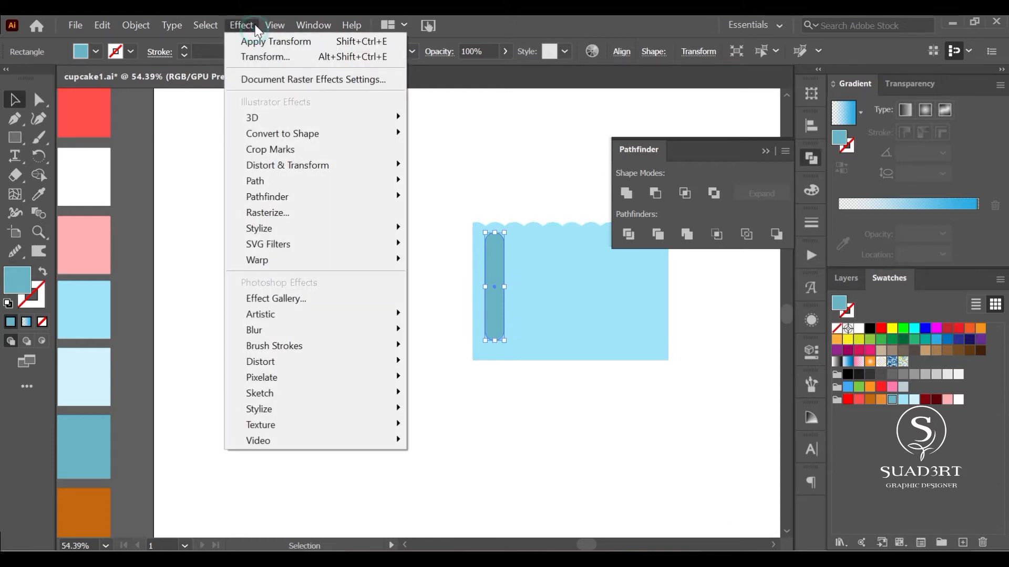
mouse_move(316, 165)
click(204, 166)
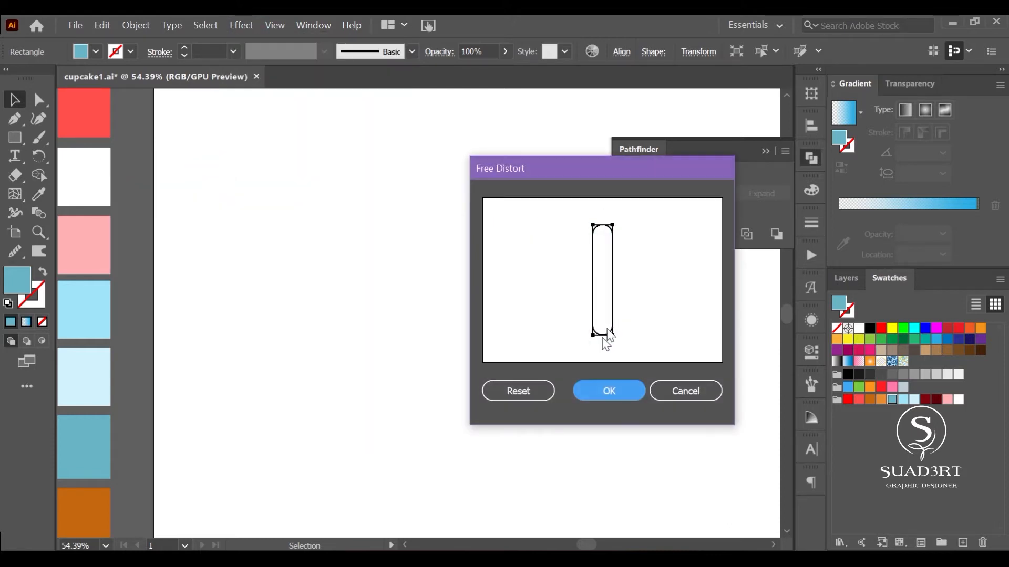
drag(593, 336, 603, 339)
click(596, 399)
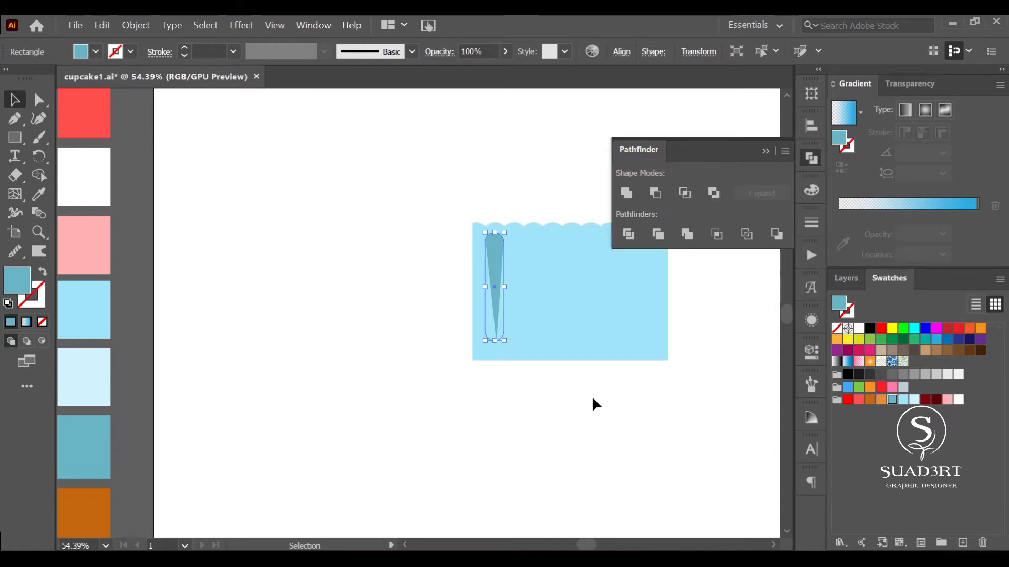
- Nudge the tapered stripe down slightly and duplicate it across the wrapper shape to make a row of seven
click(765, 151)
key(shift+Down)
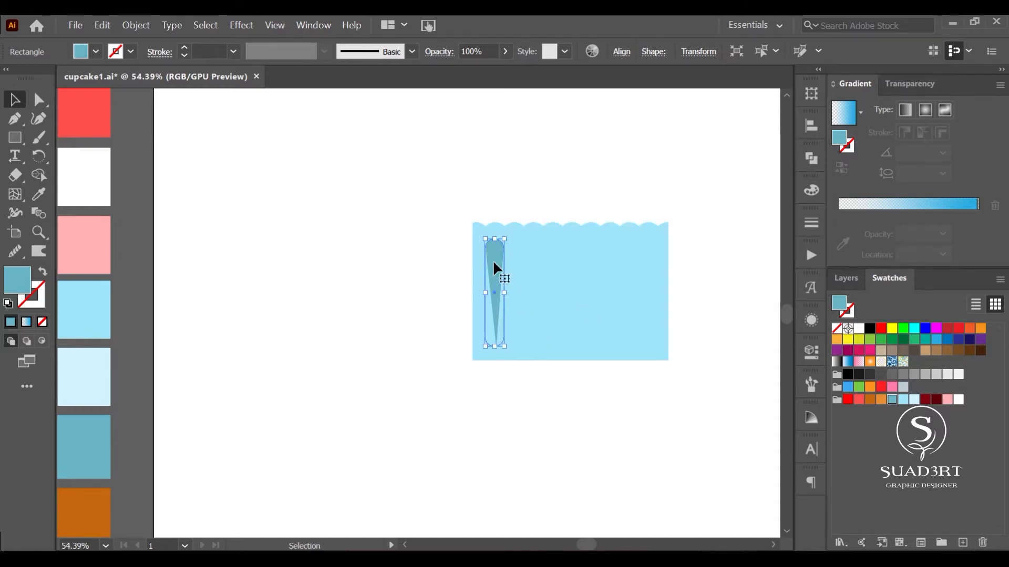
drag(496, 268, 543, 268)
drag(545, 268, 651, 273)
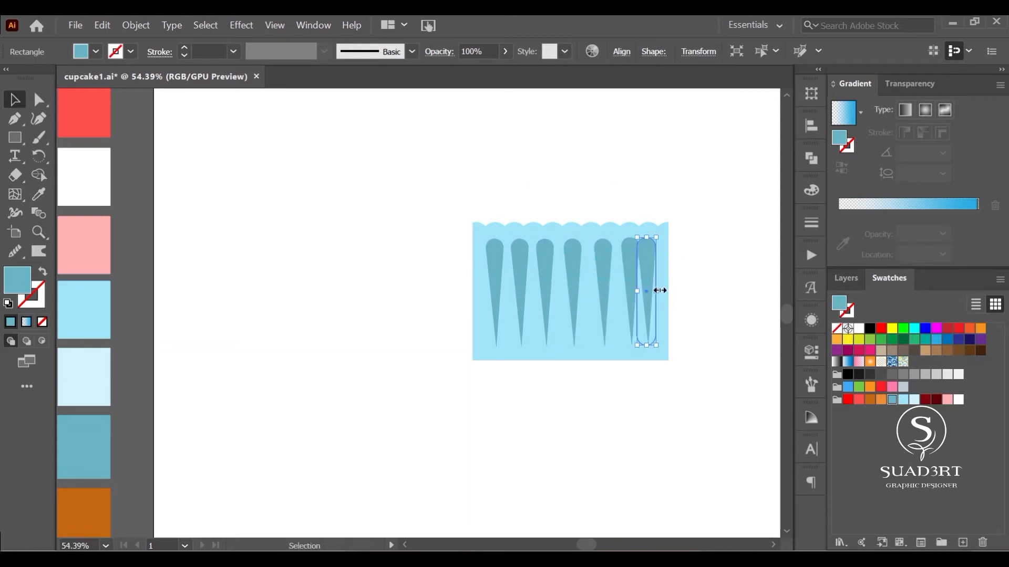
- Align all seven stripes by their vertical centres and distribute them evenly by their horizontal centres
shift+click(628, 258)
shift+click(603, 258)
shift+click(572, 258)
shift+click(545, 257)
shift+click(520, 255)
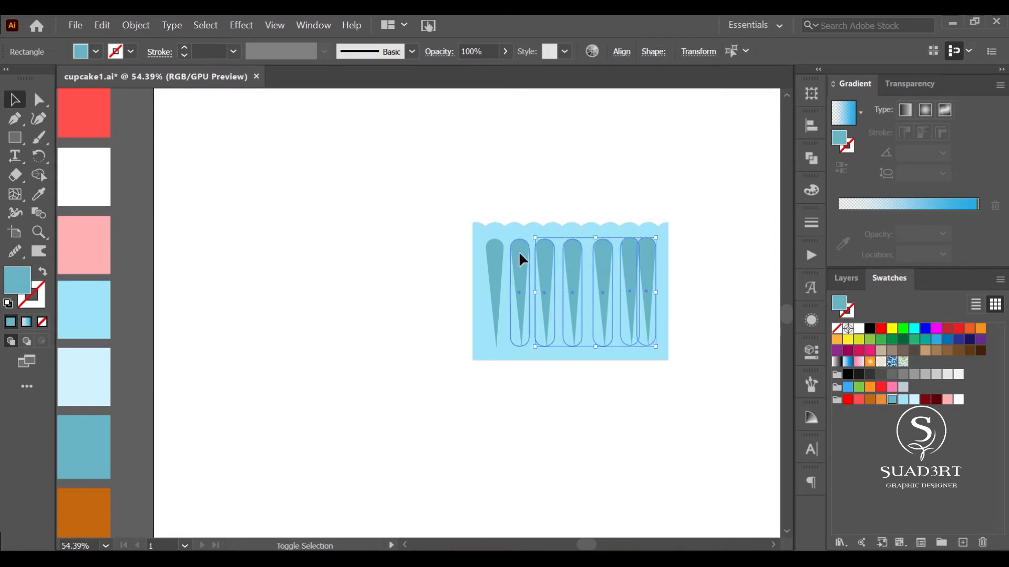
shift+click(495, 256)
click(811, 126)
click(751, 161)
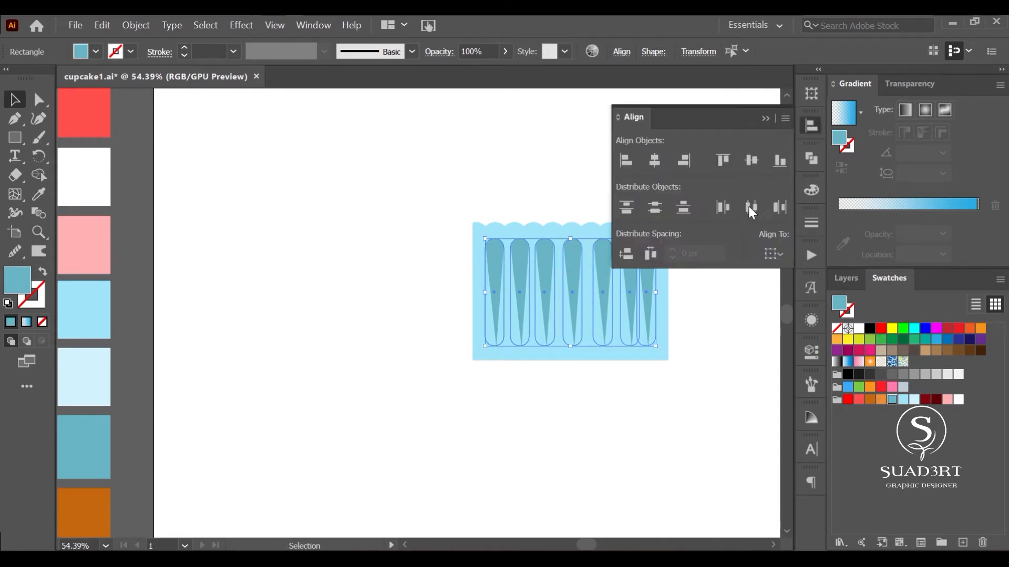
click(751, 208)
click(763, 117)
click(748, 218)
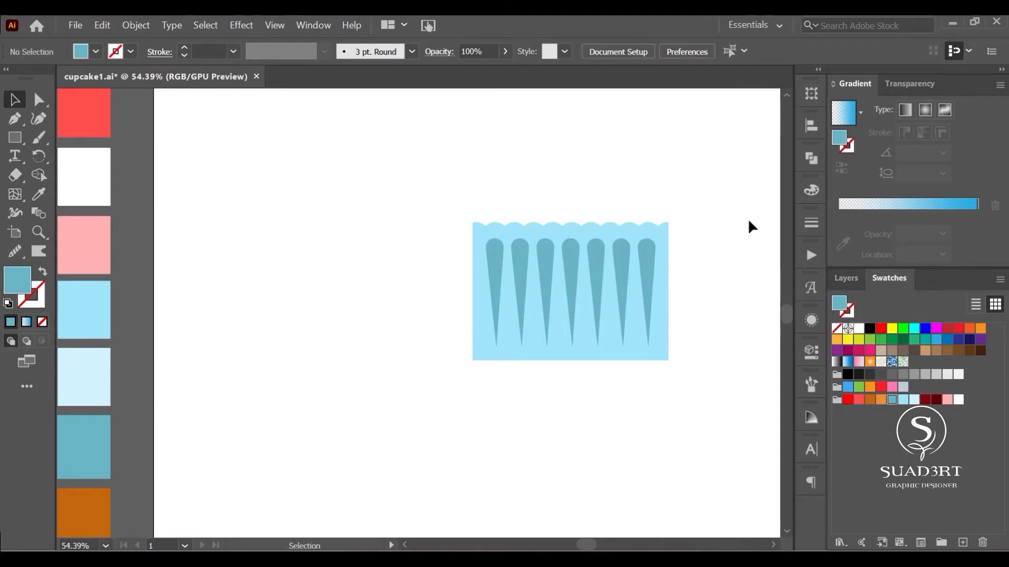
- Group the wrapper shape with its stripes and apply Free Distort, moving both bottom corners inward to narrow the base
drag(670, 185, 441, 418)
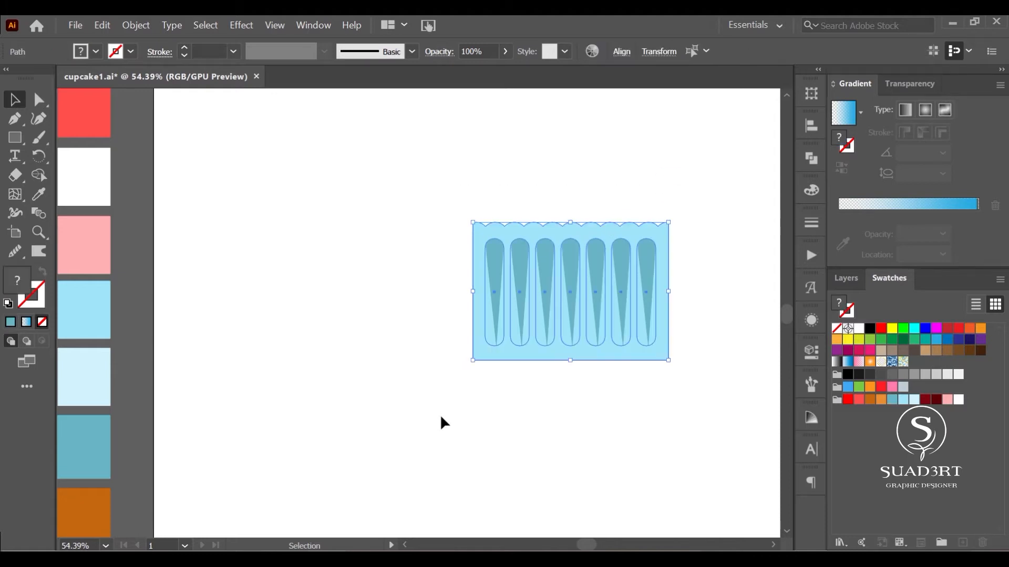
key(a)
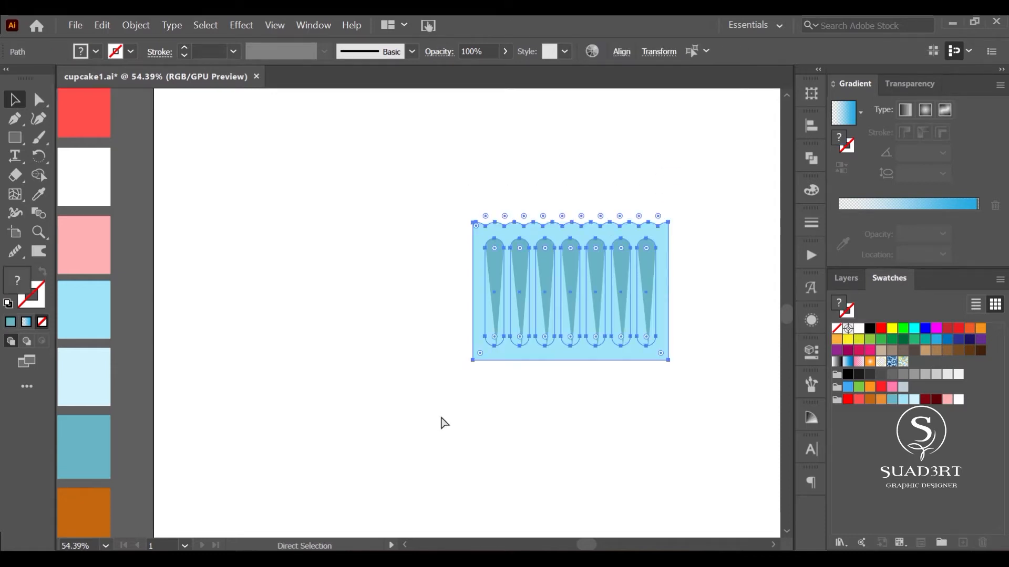
key(v)
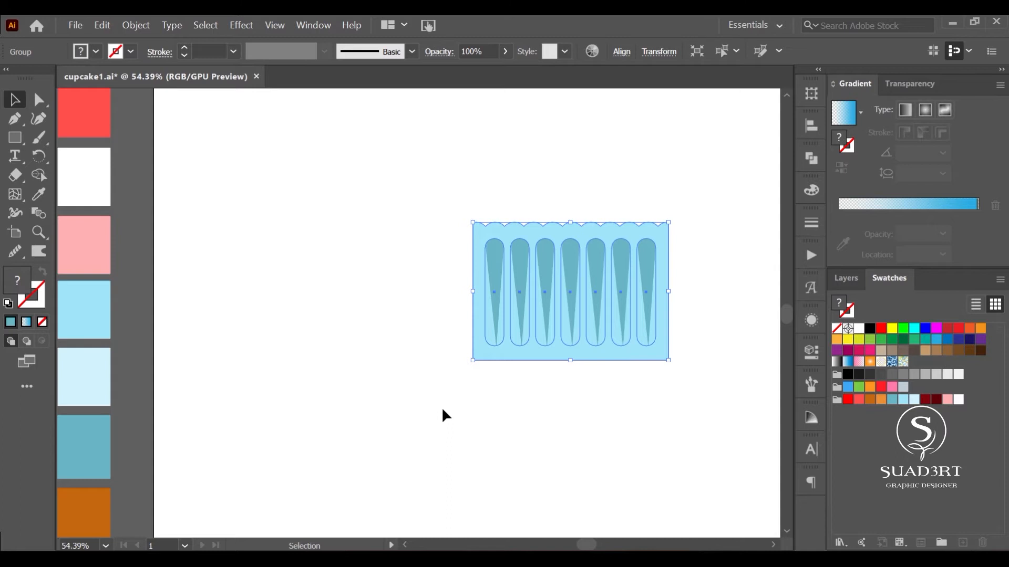
click(240, 29)
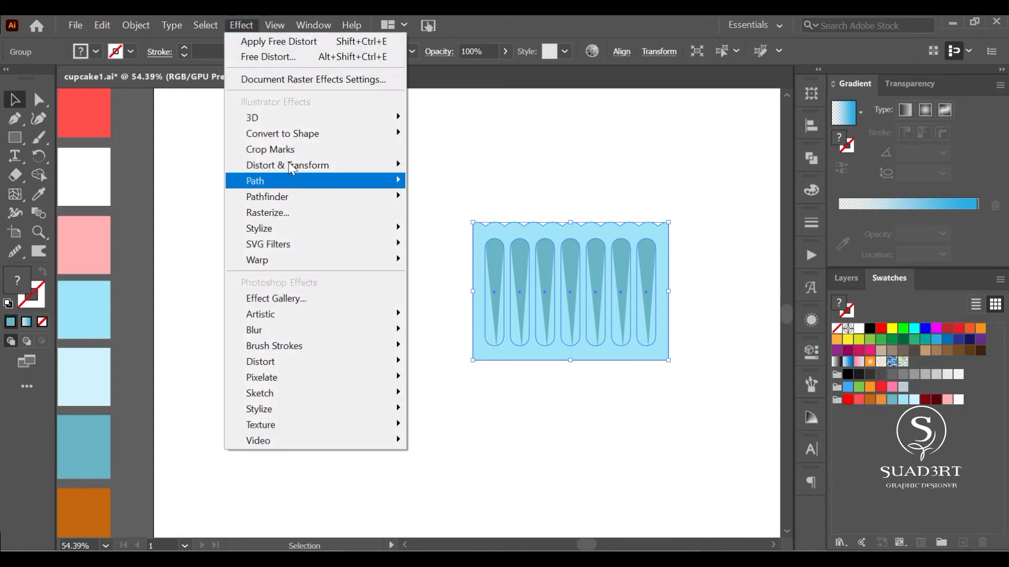
mouse_move(315, 165)
click(203, 167)
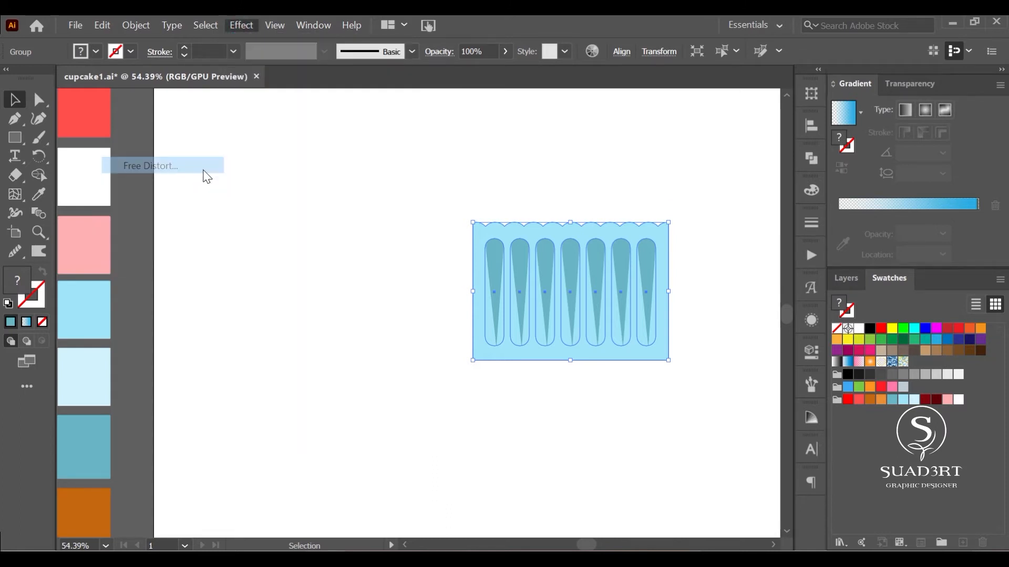
drag(546, 317, 573, 321)
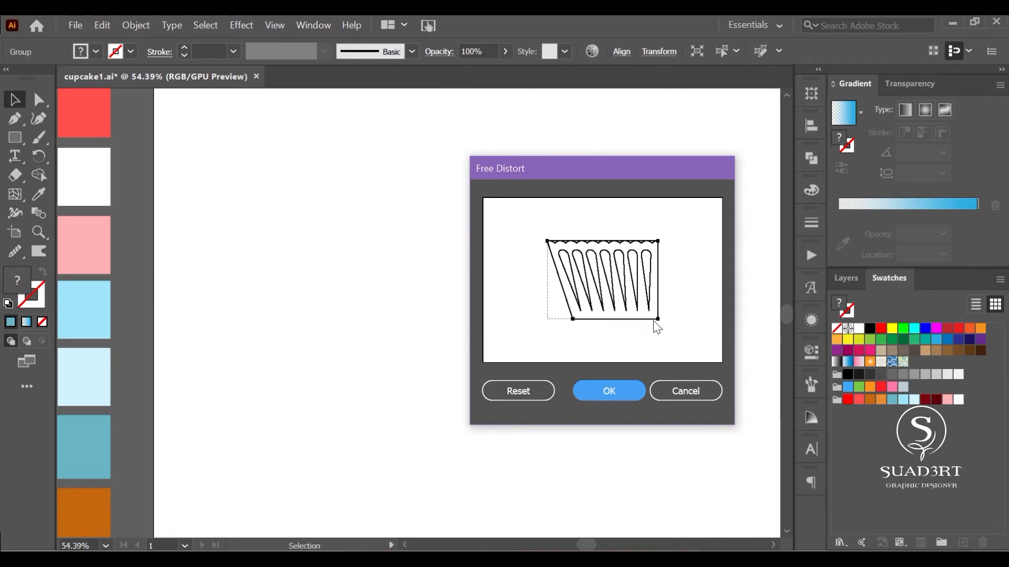
drag(658, 319, 635, 319)
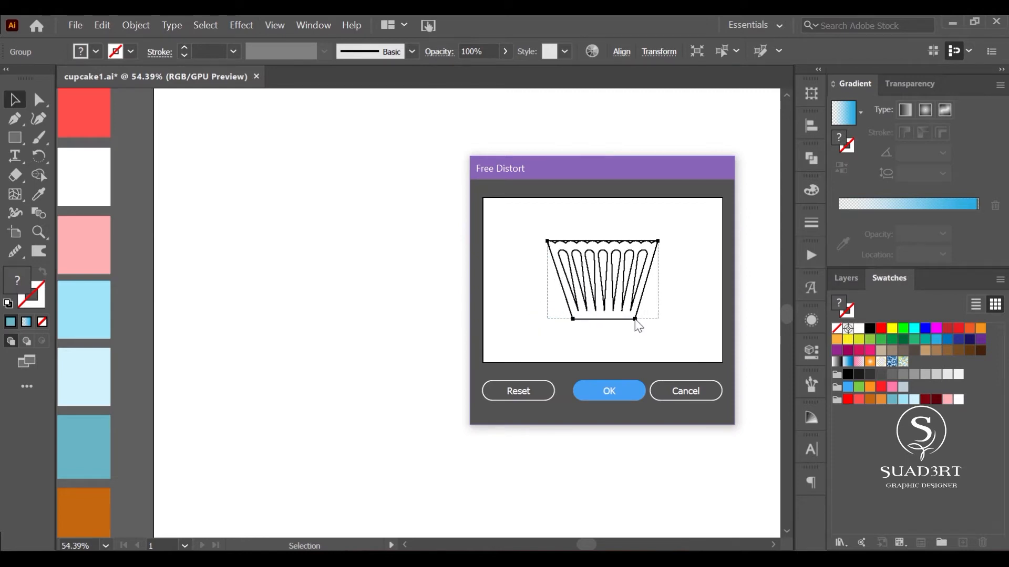
click(623, 396)
- Expand the distorted wrapper group's appearance and apply a horizontal Arc warp with a bend of -16%
click(202, 25)
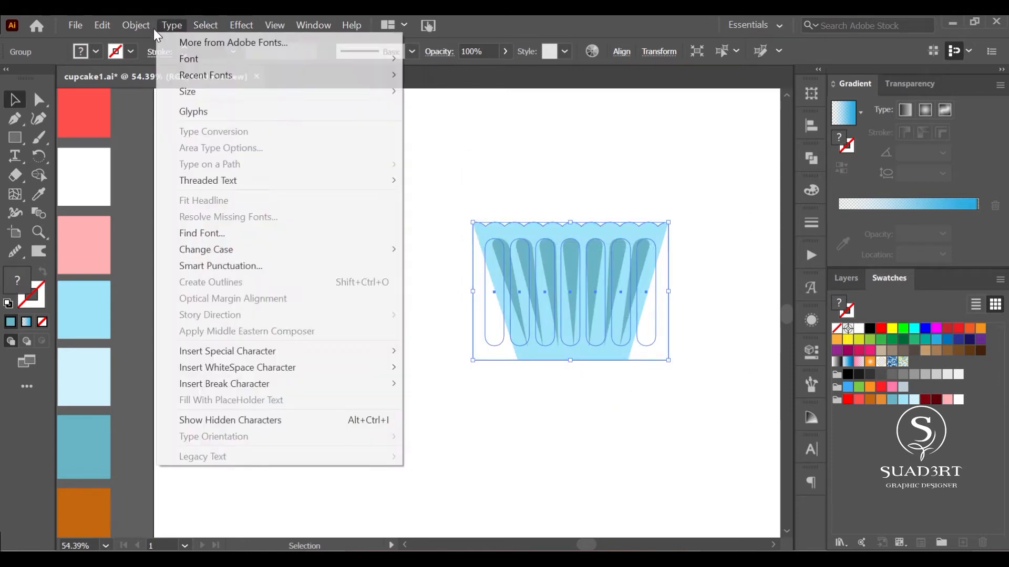
click(190, 200)
click(242, 27)
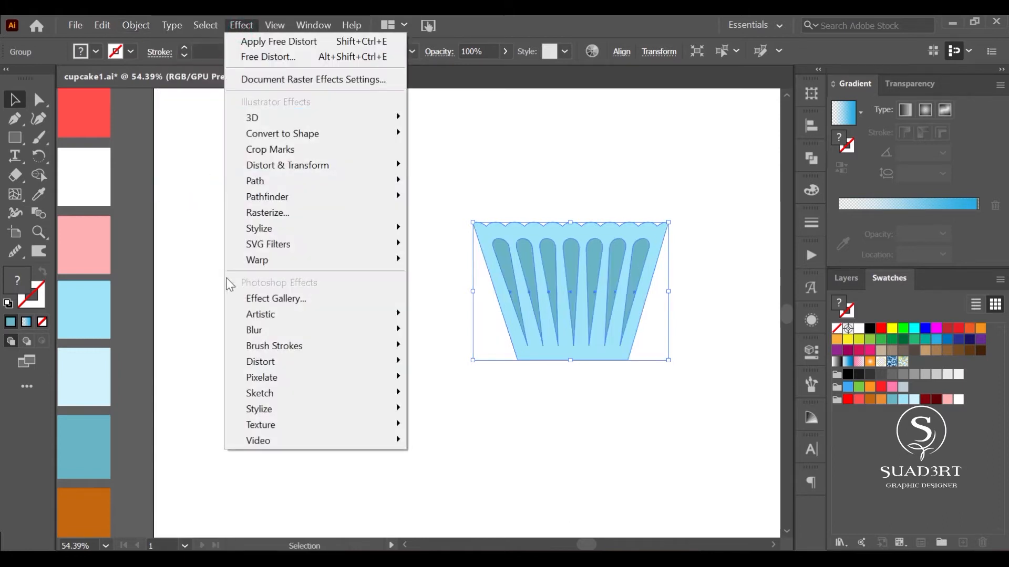
mouse_move(237, 260)
click(176, 262)
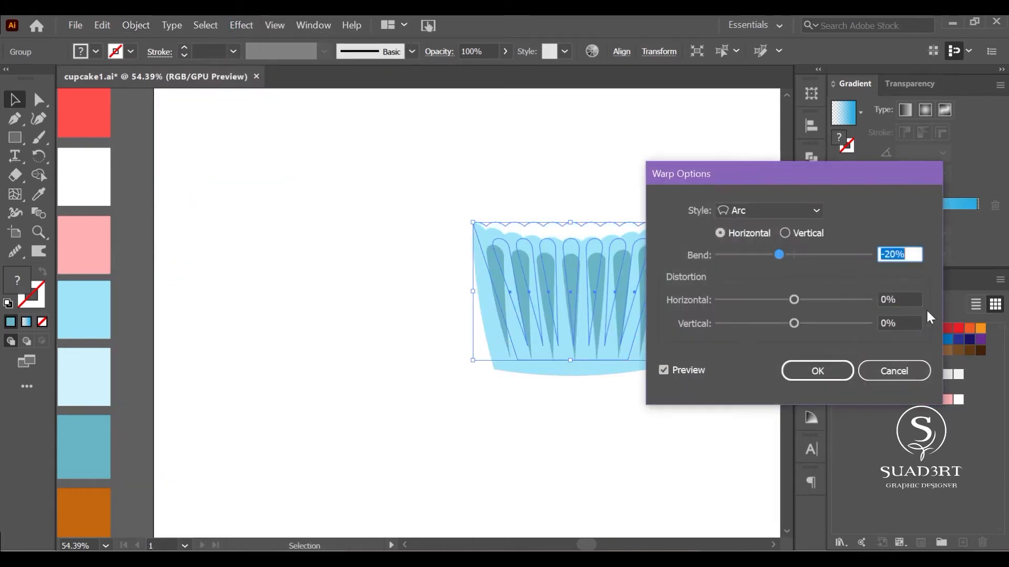
click(889, 257)
text(16)
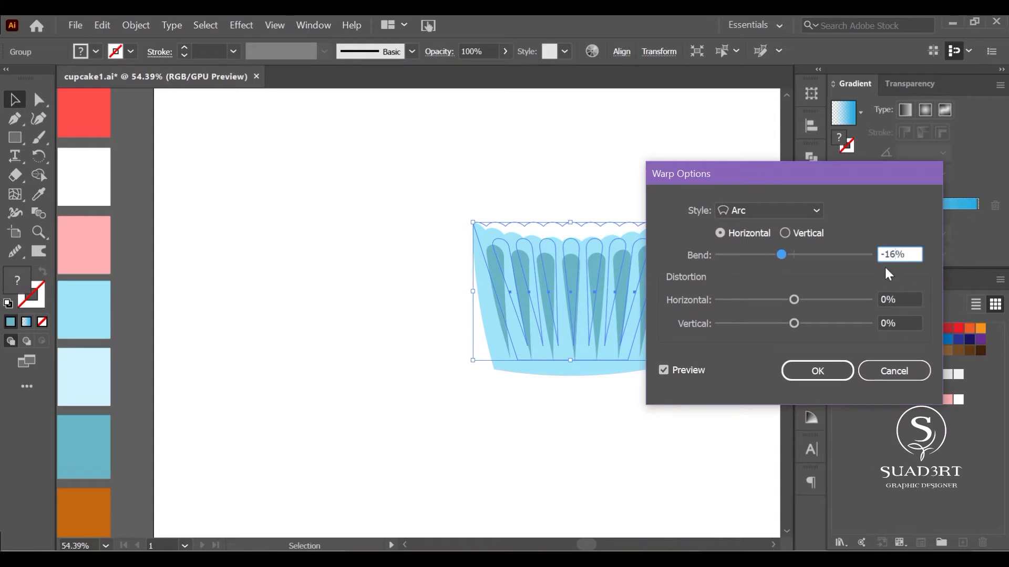
click(815, 371)
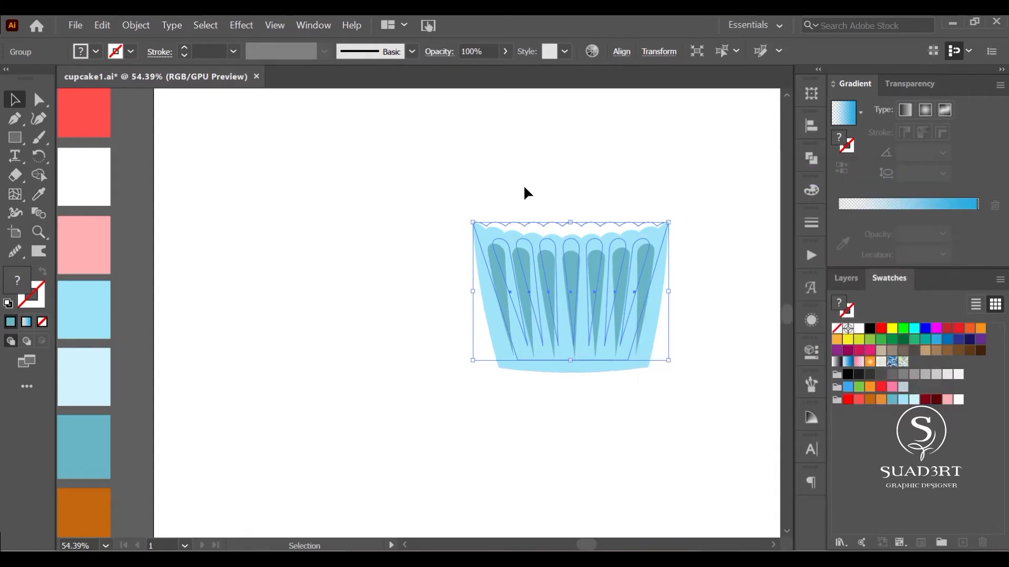
- Expand the warped wrapper's appearance and round its two bottom corners by about 38.7 px
click(208, 25)
click(214, 194)
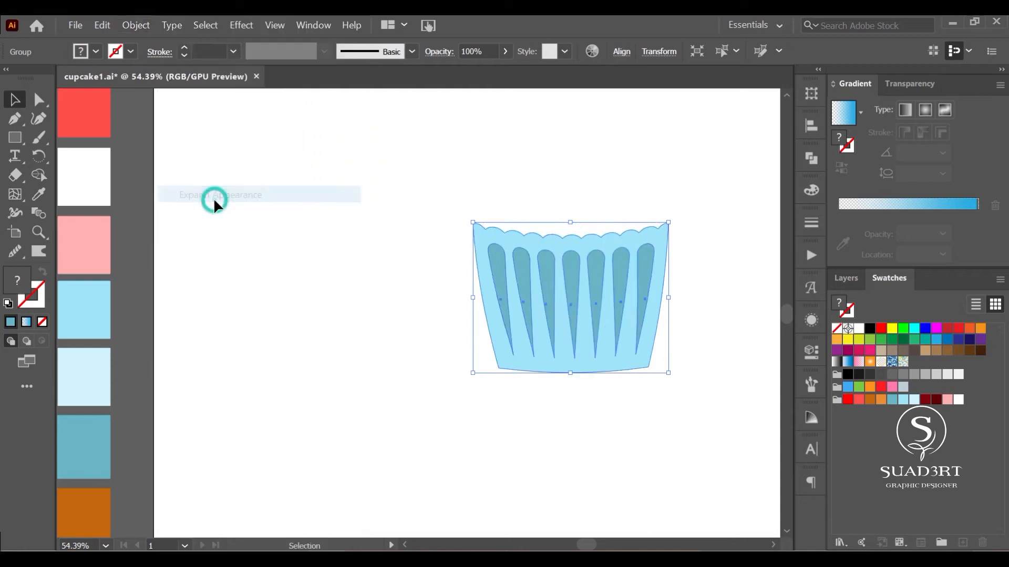
drag(678, 357, 462, 378)
click(462, 378)
click(39, 99)
drag(704, 359, 641, 341)
click(604, 378)
click(650, 367)
key(v)
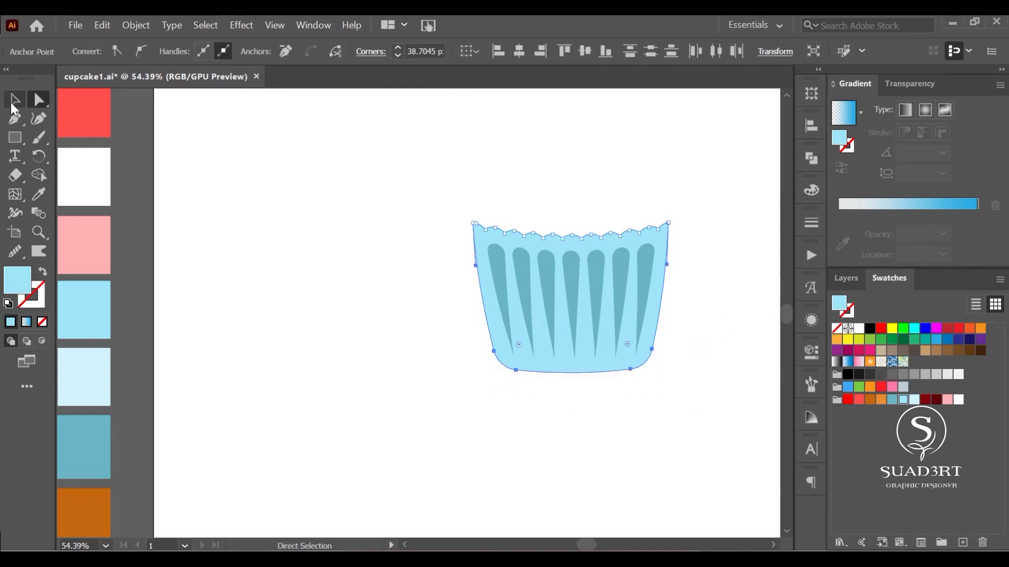
- Move the whole striped wrapper down and to the left on the artboard
click(677, 288)
drag(717, 201, 440, 388)
drag(574, 311, 419, 409)
click(221, 283)
- Draw a rectangle about 309 by 111 px directly above the wrapper's rim, filled with the brown palette colour
click(13, 147)
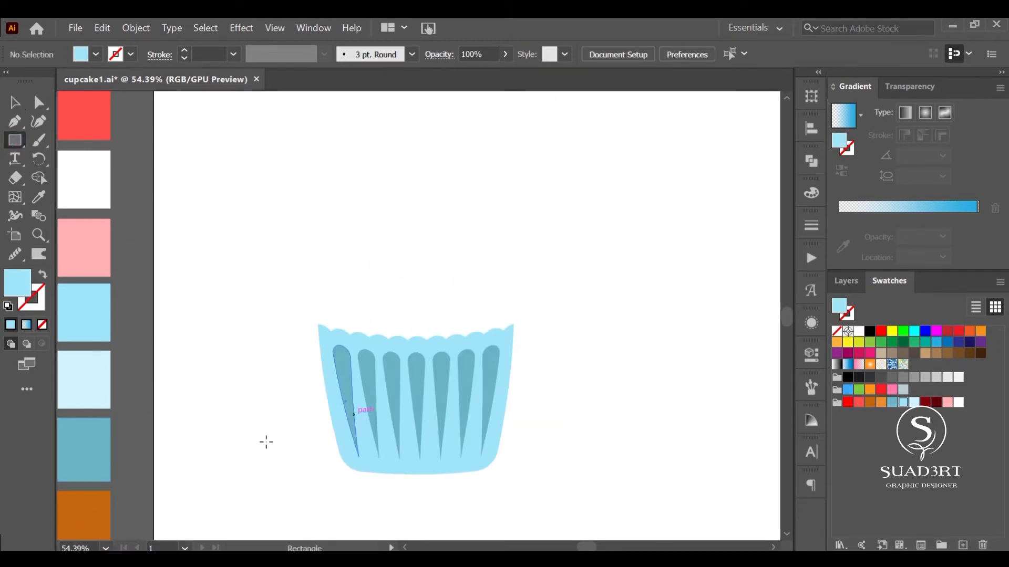
drag(199, 418, 216, 320)
click(15, 106)
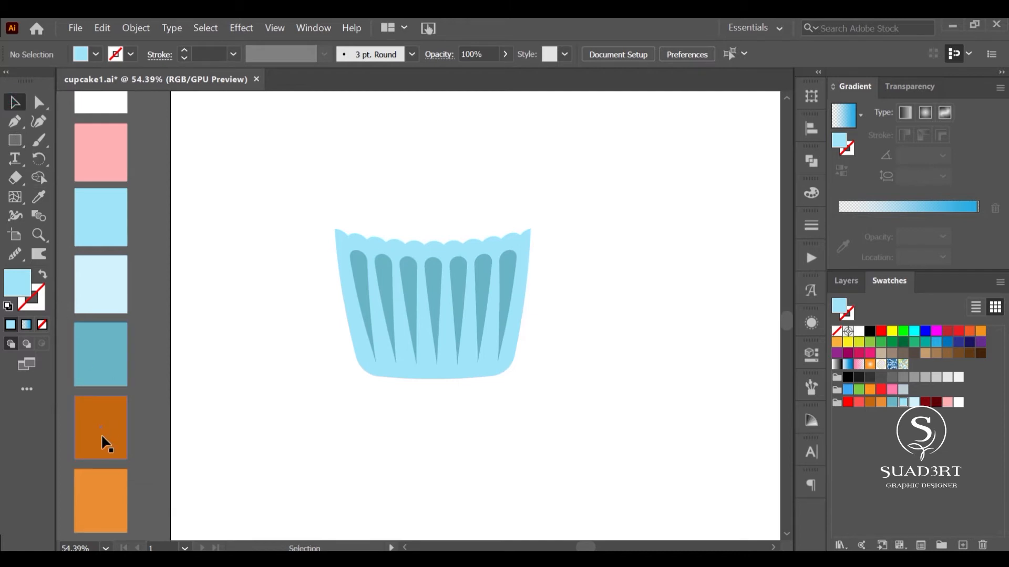
click(107, 444)
click(15, 140)
drag(523, 168, 317, 223)
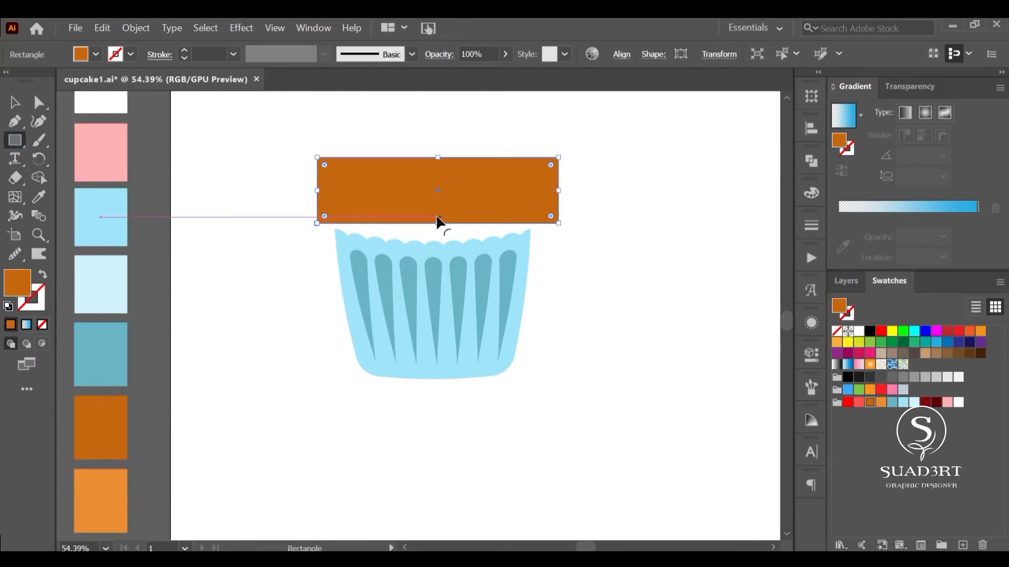
drag(437, 217, 436, 231)
drag(315, 194, 331, 200)
drag(559, 196, 535, 198)
- Round all corners of the brown rectangle fully to make a pill shape
click(15, 102)
drag(339, 162, 399, 175)
click(641, 216)
- Try a flat gradient mesh with 3 rows and 2 columns on the brown pill shape
click(450, 194)
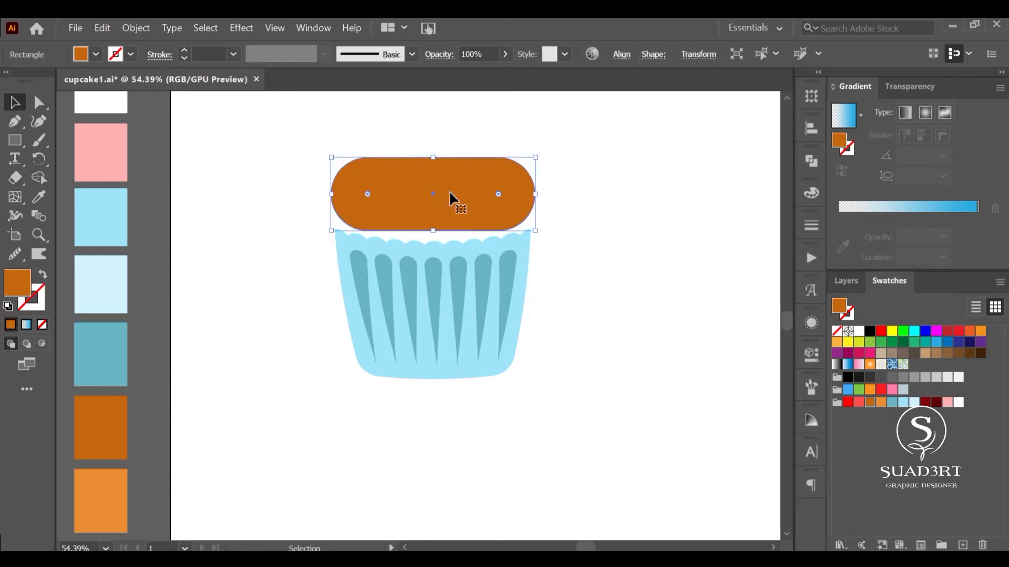
click(138, 27)
click(240, 248)
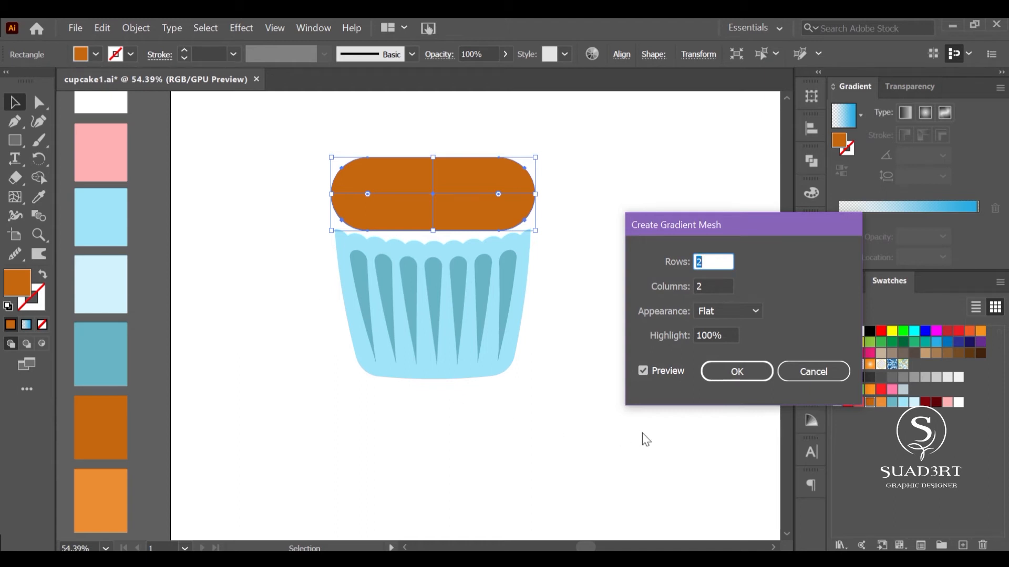
text(3)
click(745, 370)
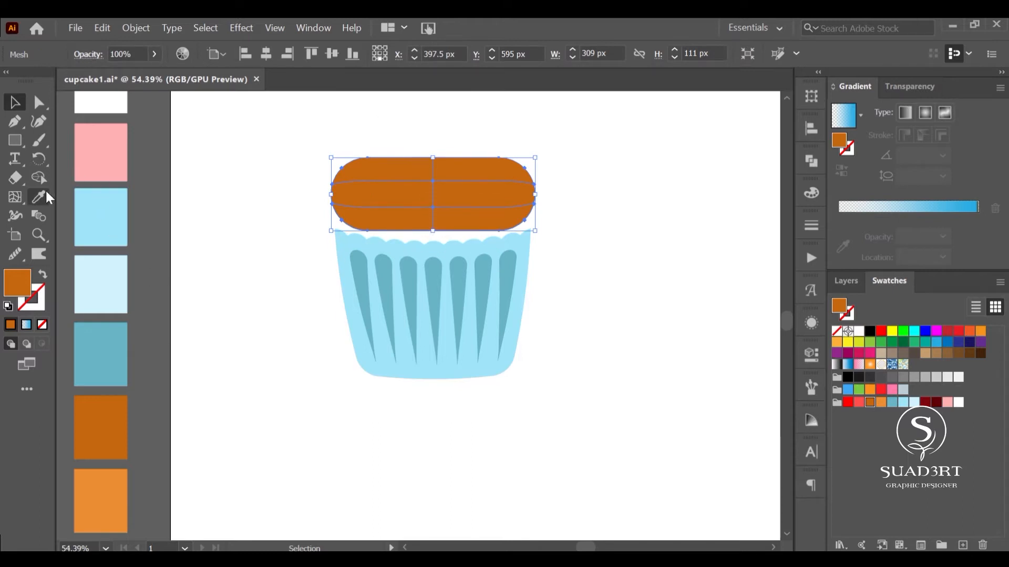
- Try colouring the mesh's lower centre point white and its upper centre point light orange from the palette
key(a)
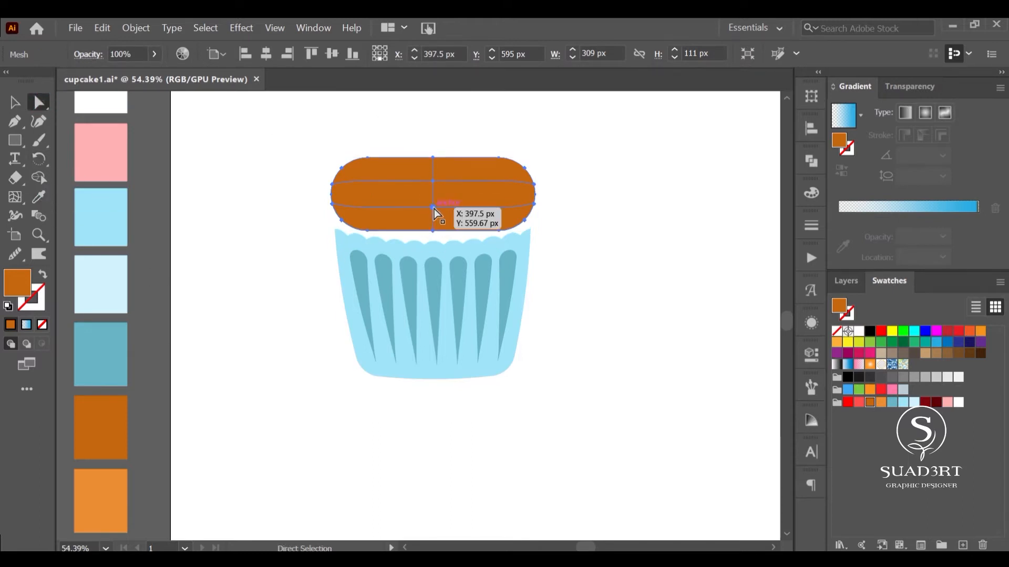
click(433, 209)
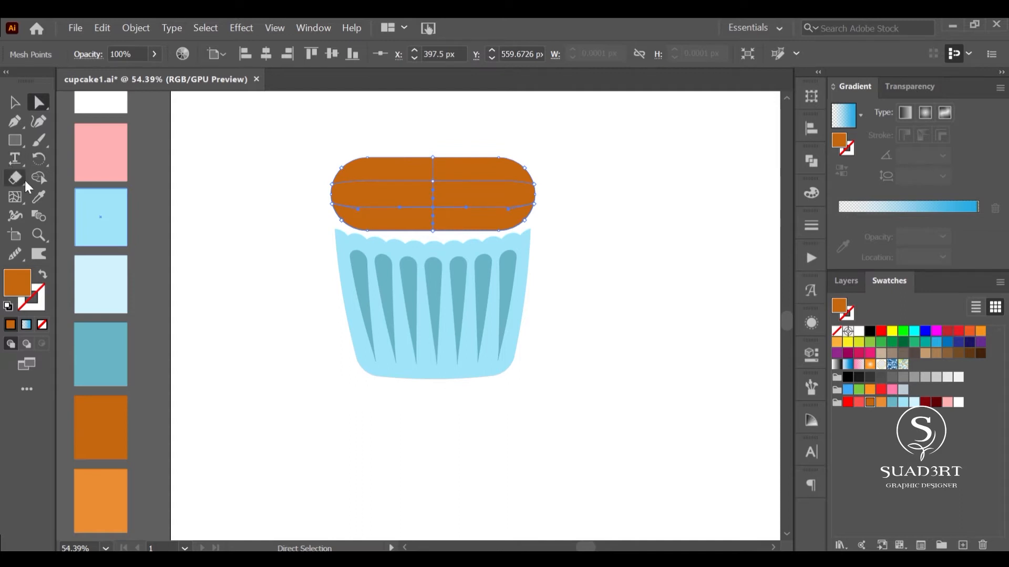
click(39, 197)
click(101, 101)
click(14, 102)
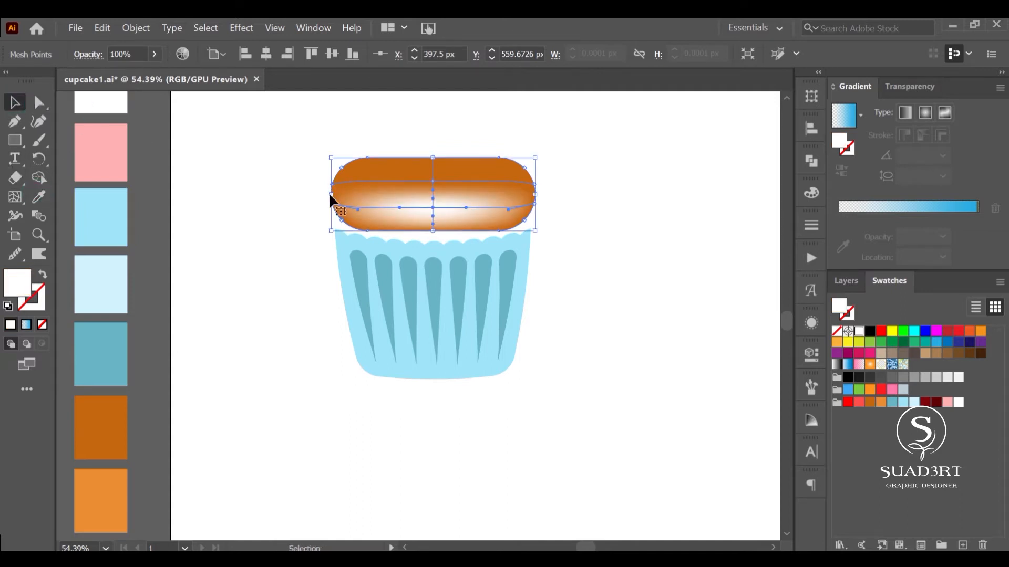
click(245, 195)
click(39, 102)
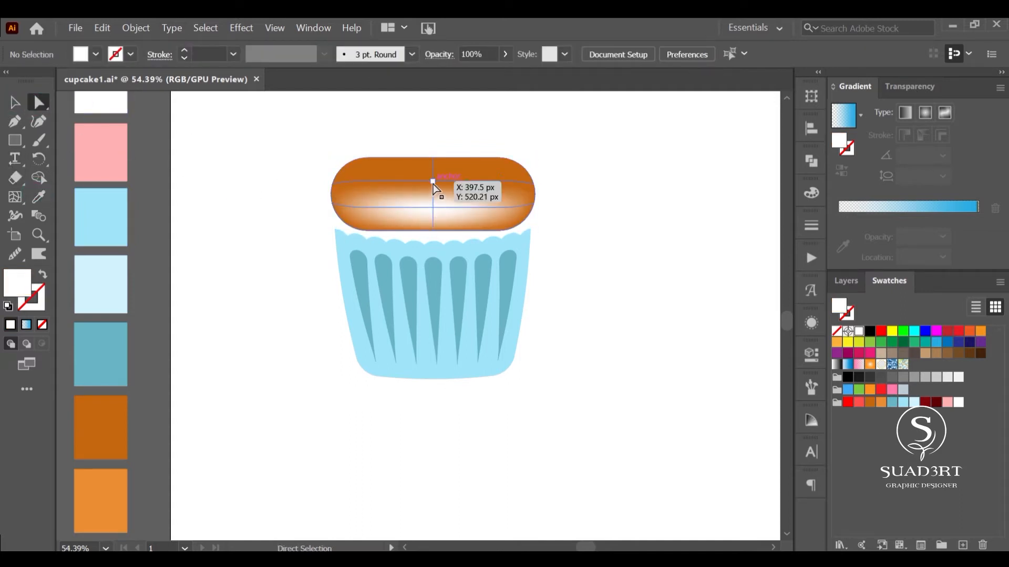
click(433, 181)
click(39, 197)
click(105, 501)
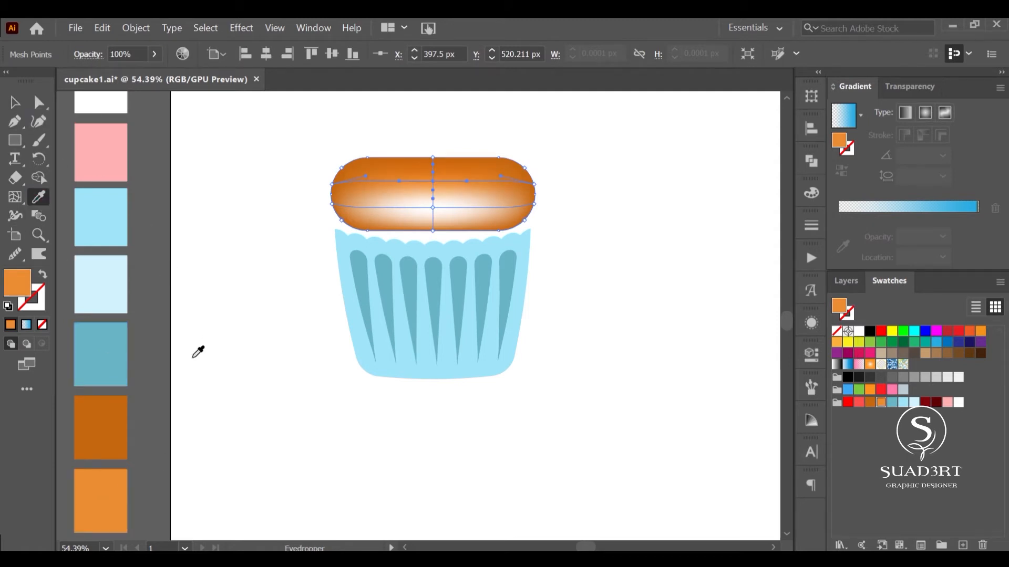
- Undo the mesh point colours and the three-row gradient mesh on the brown shape
key(ctrl+z)
key(ctrl+z)
key(ctrl+z)
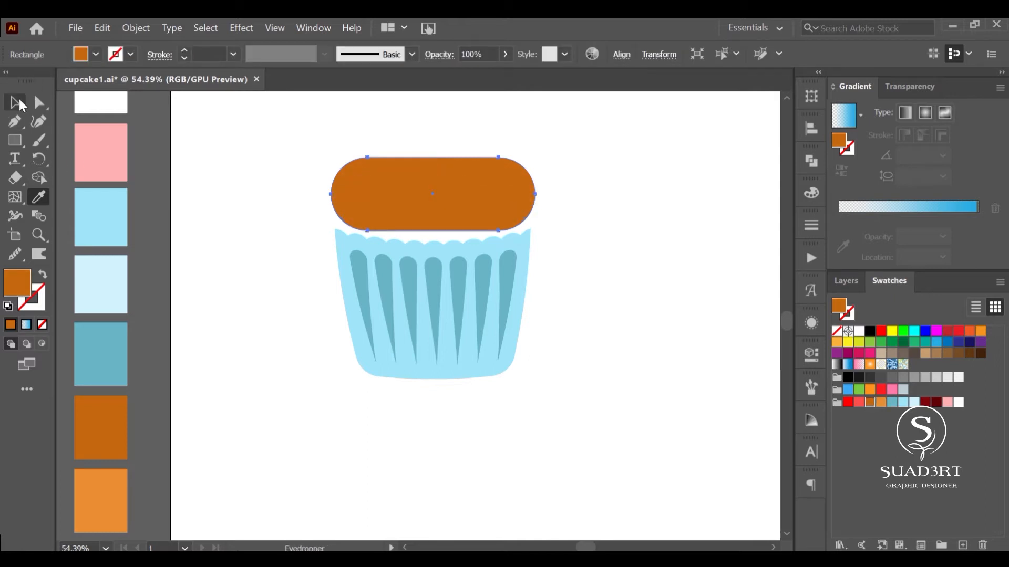
- Create a flat gradient mesh with 2 rows and 2 columns on the brown pill shape
click(21, 105)
click(136, 28)
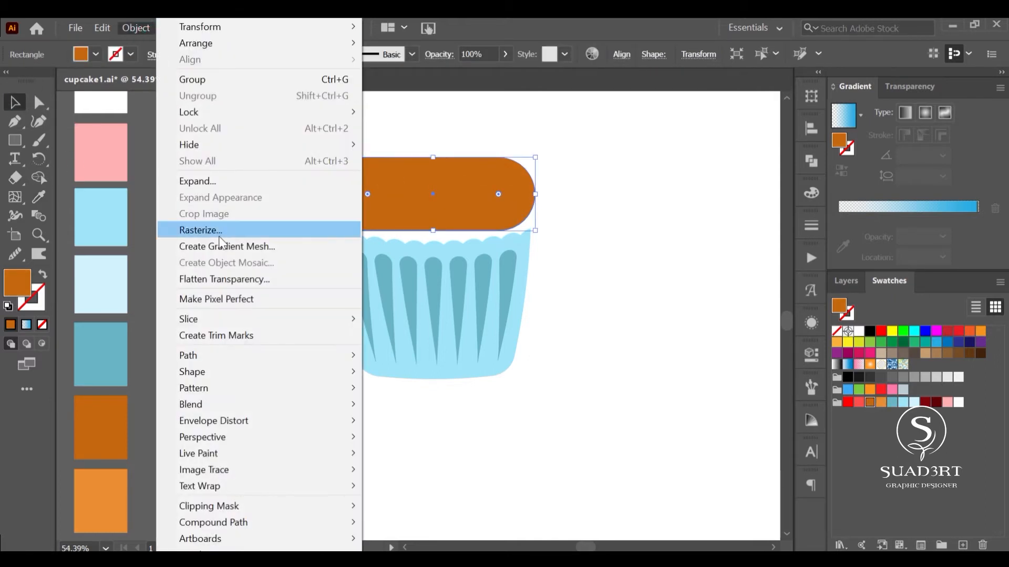
click(221, 246)
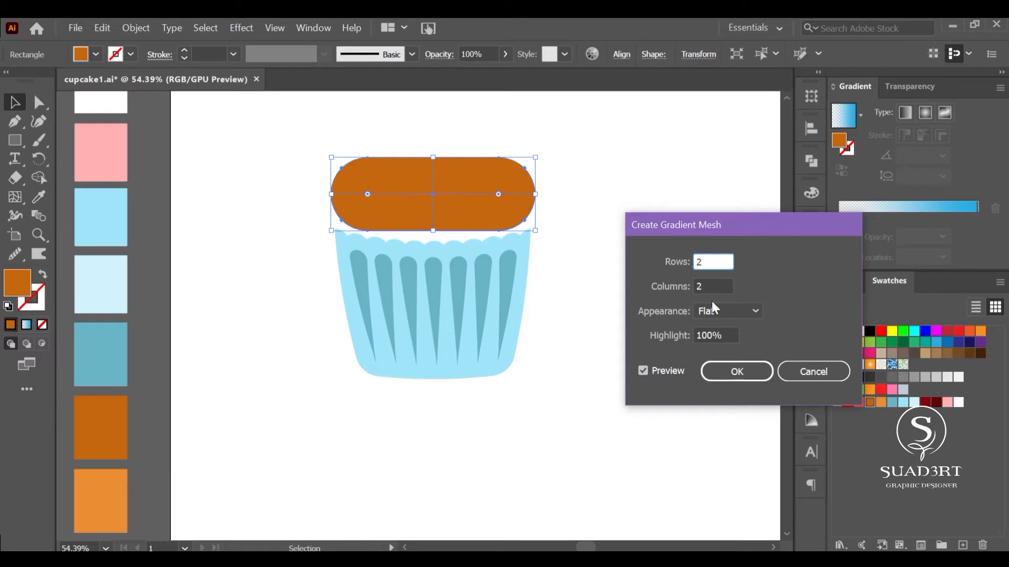
click(740, 371)
- Colour the centre mesh point of the brown shape with the light orange palette colour
click(38, 102)
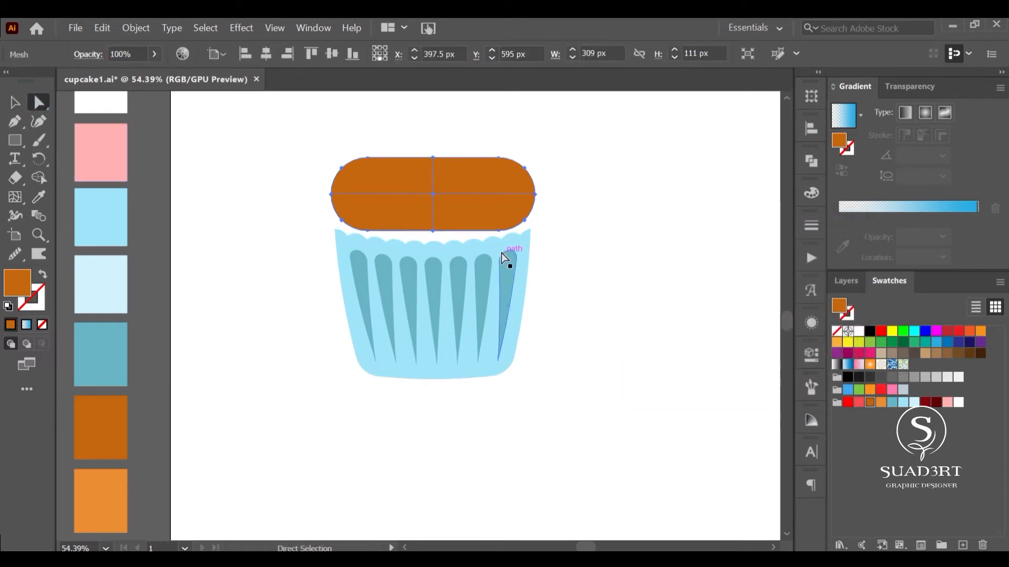
click(433, 195)
click(40, 199)
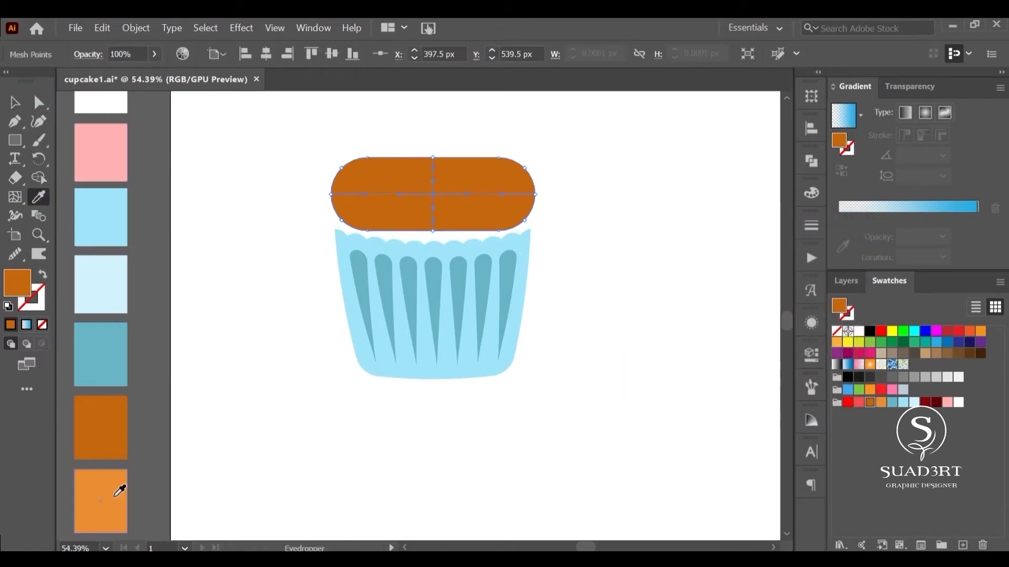
click(122, 487)
click(15, 103)
- Move the shaded cake shape down over the wrapper's rim and send it to the back
click(449, 204)
drag(449, 204, 450, 226)
click(596, 243)
right_click(523, 227)
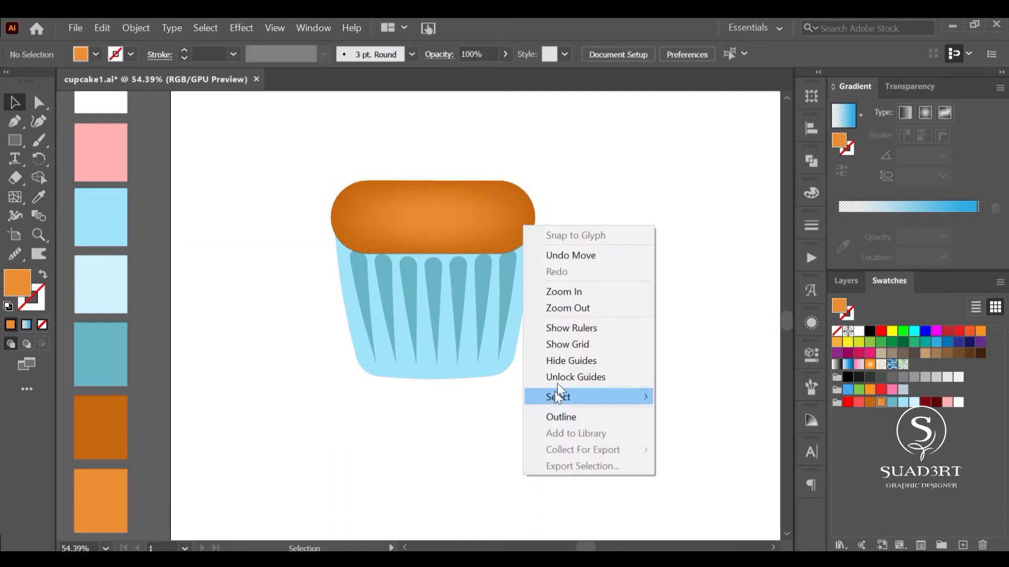
right_click(449, 210)
mouse_move(505, 293)
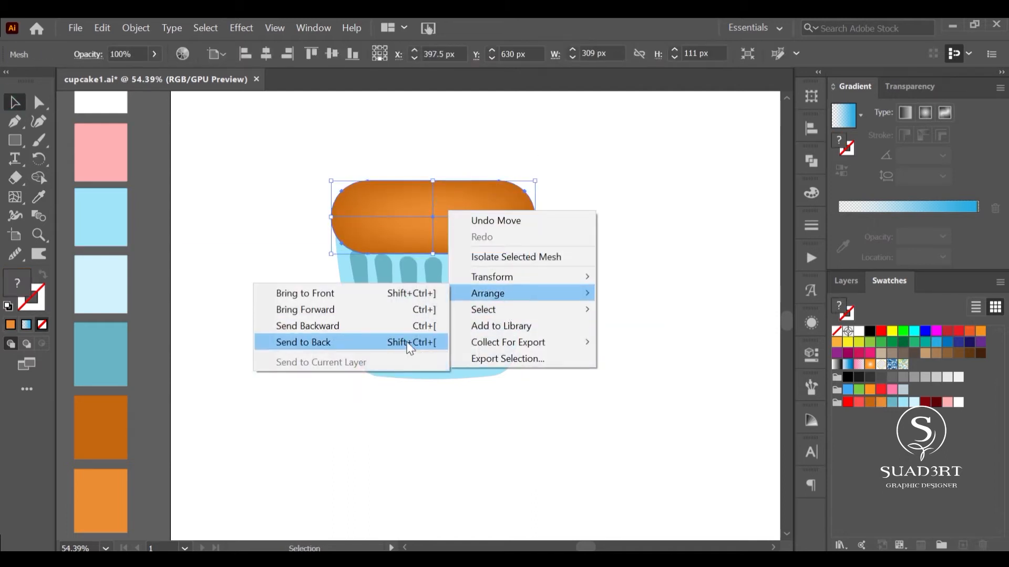
click(408, 342)
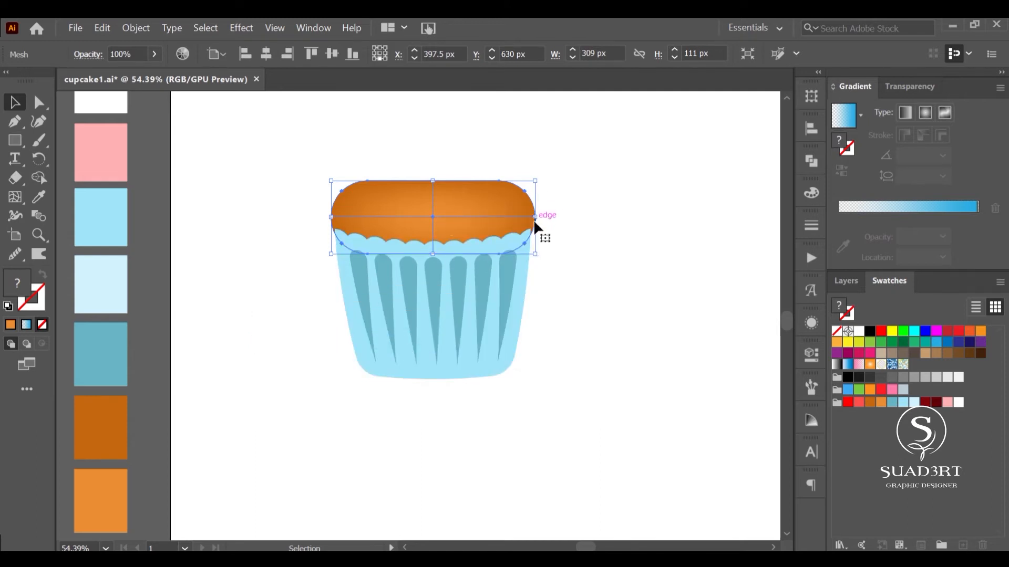
- Shrink the cake shape to about 282 by 91 px so it fits between the wrapper's upper corners
drag(533, 221, 535, 218)
drag(534, 180, 524, 190)
drag(469, 226, 475, 221)
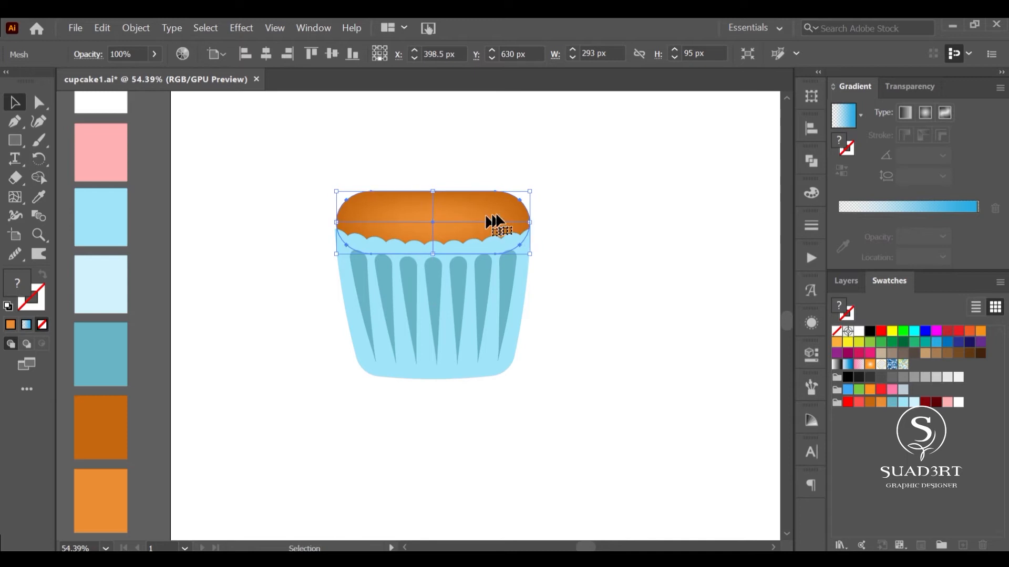
mouse_move(530, 192)
mouse_down()
mouse_move(497, 221)
mouse_move(527, 194)
mouse_up()
drag(494, 224, 490, 224)
click(575, 234)
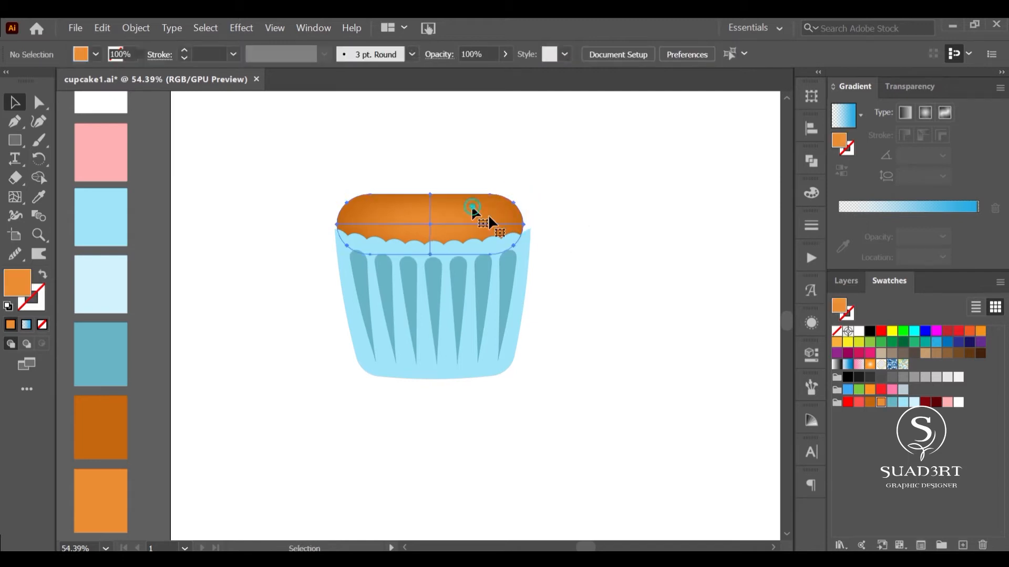
- Nudge the cake shape slightly lower behind the wrapper and widen it a little to the right
click(471, 208)
key(shift+Right)
key(shift+Down)
key(shift+Left)
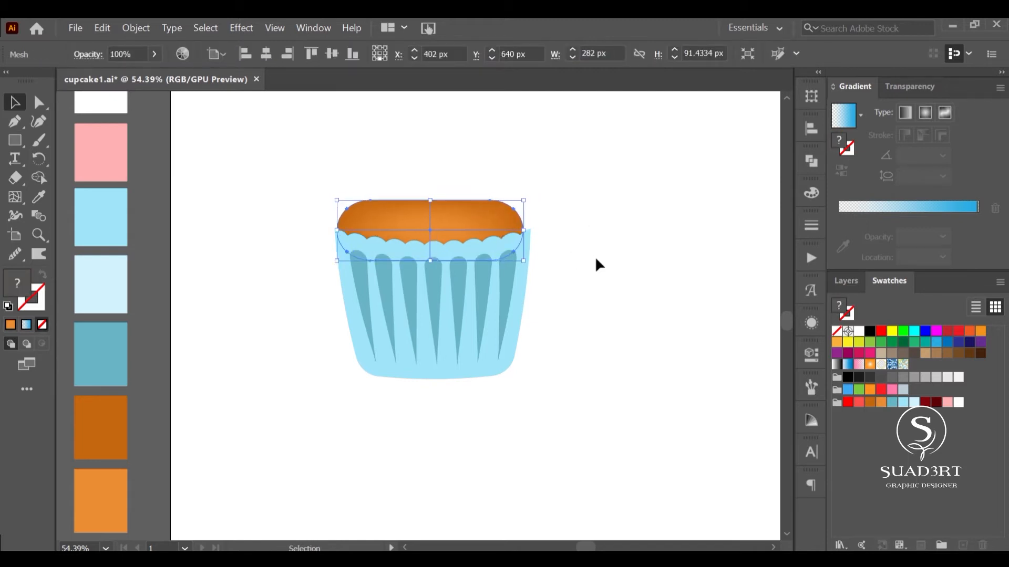
drag(523, 230, 525, 232)
click(579, 241)
- Select the cake shape together with the wrapper and move them down to free space above
drag(590, 174, 288, 438)
drag(444, 313, 436, 394)
click(599, 356)
drag(239, 308, 239, 357)
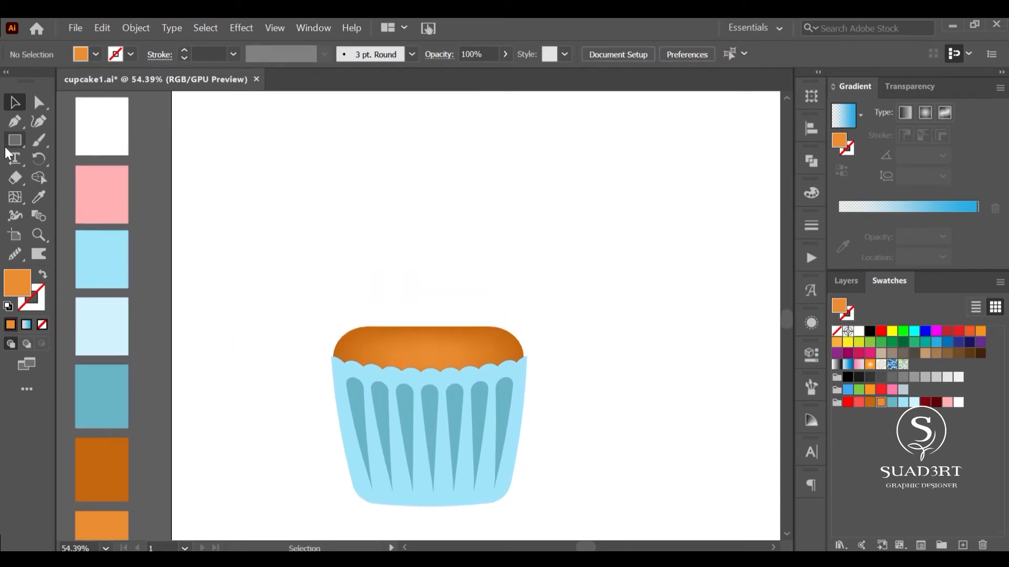
- Draw two small ellipses near the cake top's left side as crumb spots, filled with the brown palette colour
drag(15, 140, 46, 166)
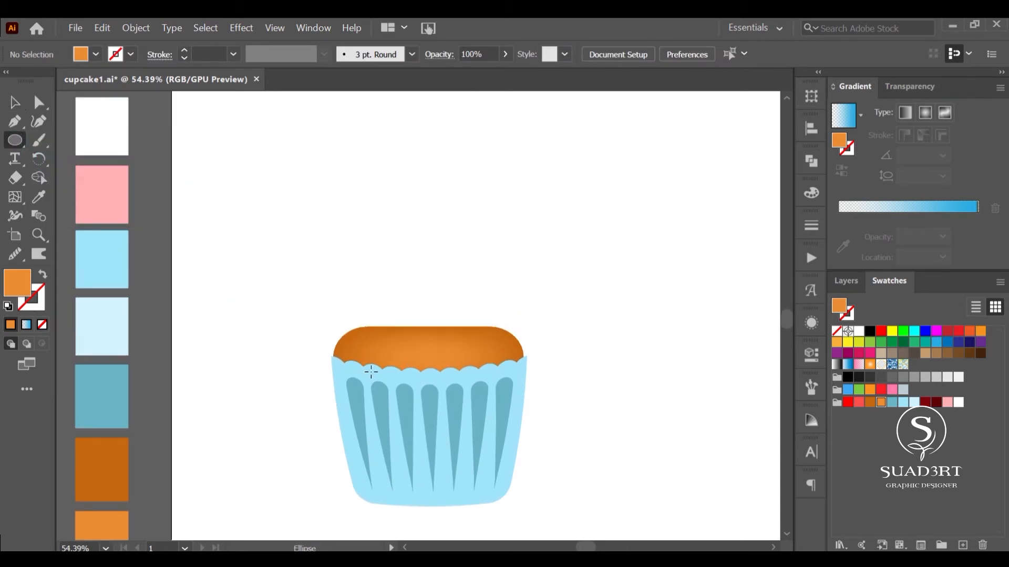
click(14, 103)
click(105, 468)
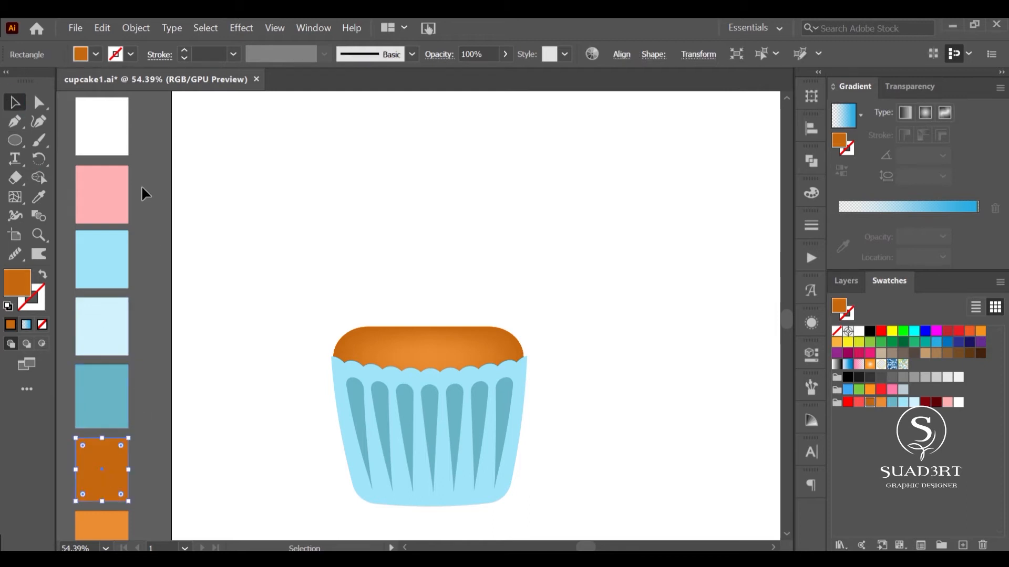
click(96, 55)
click(96, 55)
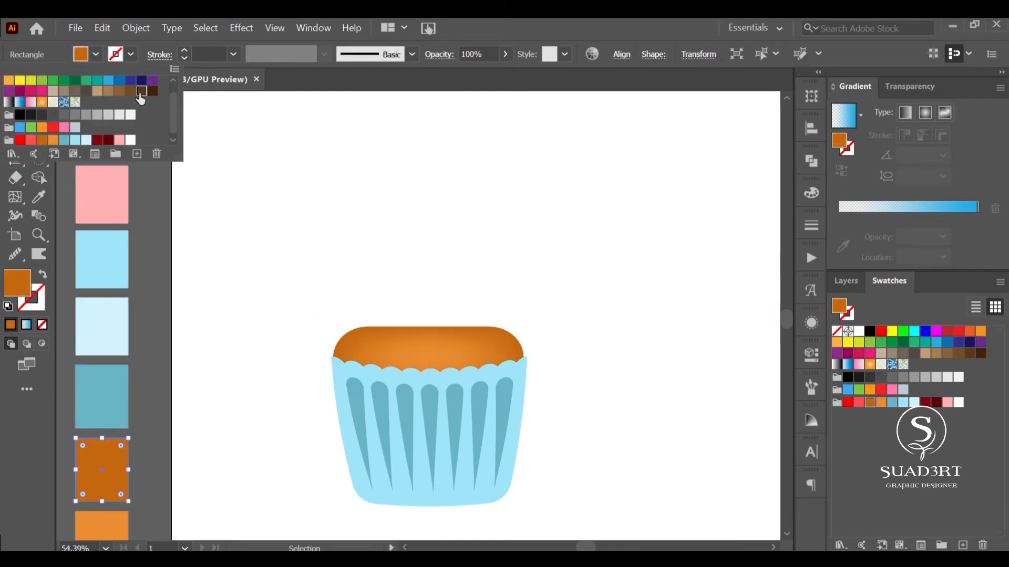
click(253, 176)
key(l)
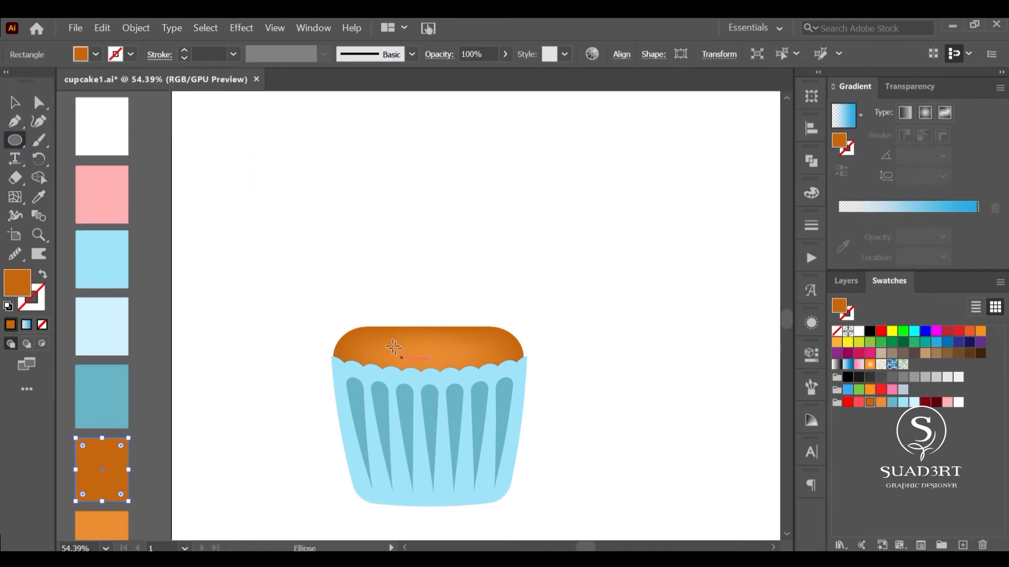
mouse_move(369, 340)
mouse_down()
mouse_move(359, 352)
mouse_move(376, 339)
mouse_up()
click(18, 101)
click(261, 361)
click(41, 237)
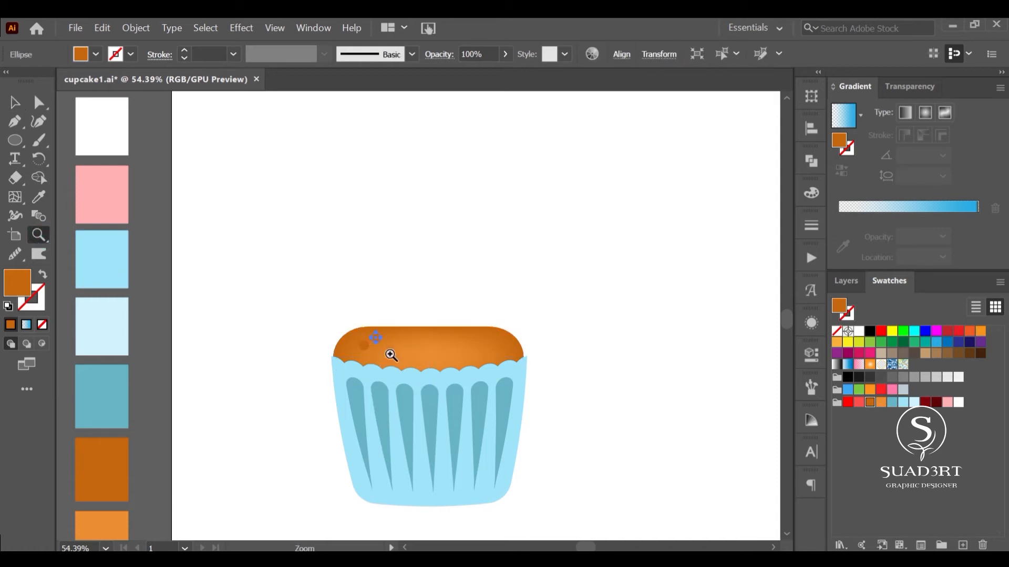
- Scatter duplicates of the small brown crumb spot across the whole cake top, from the left side to the right
click(385, 354)
click(16, 104)
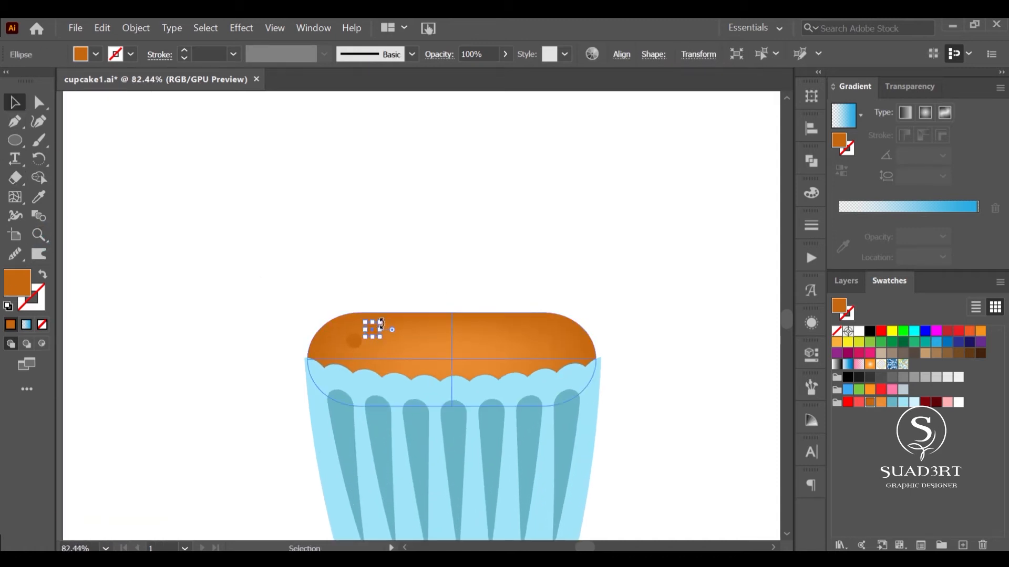
drag(371, 330, 384, 352)
drag(384, 353, 433, 361)
drag(432, 360, 485, 352)
drag(485, 351, 393, 337)
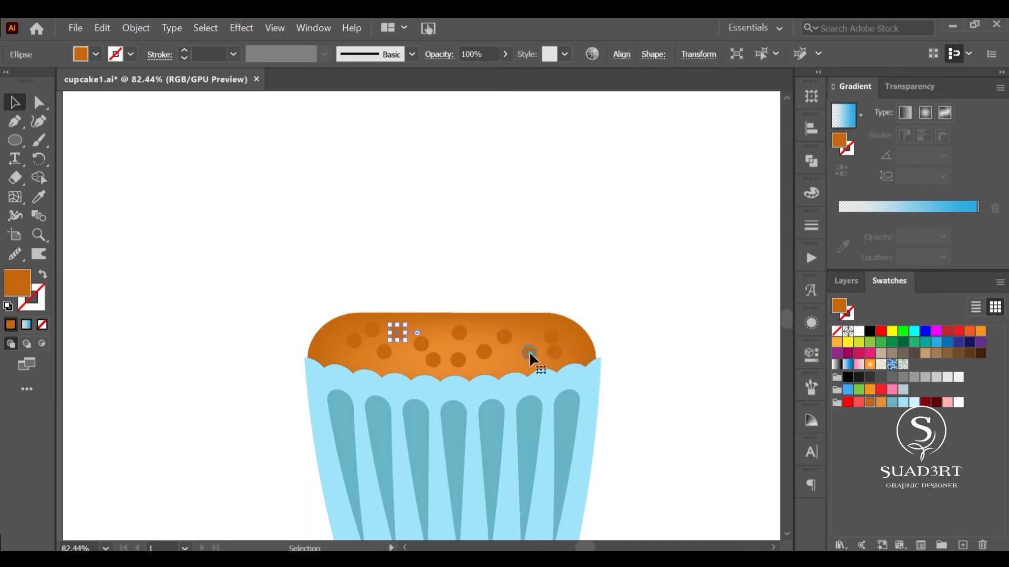
- Select six of the scattered crumb spots and change their fill to the bright orange swatch
click(528, 351)
shift+click(503, 334)
shift+click(398, 333)
shift+click(354, 340)
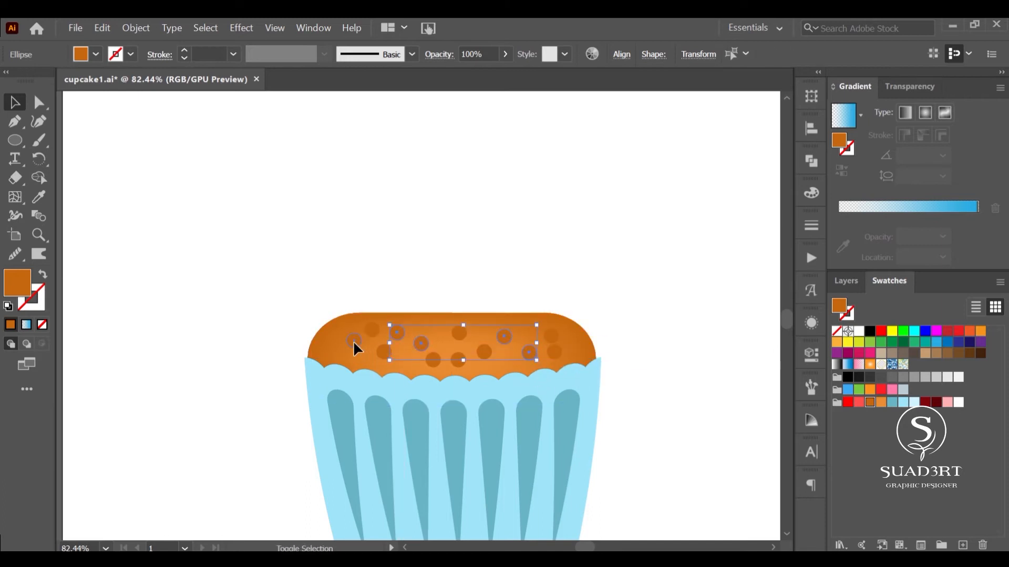
shift+click(384, 351)
click(88, 58)
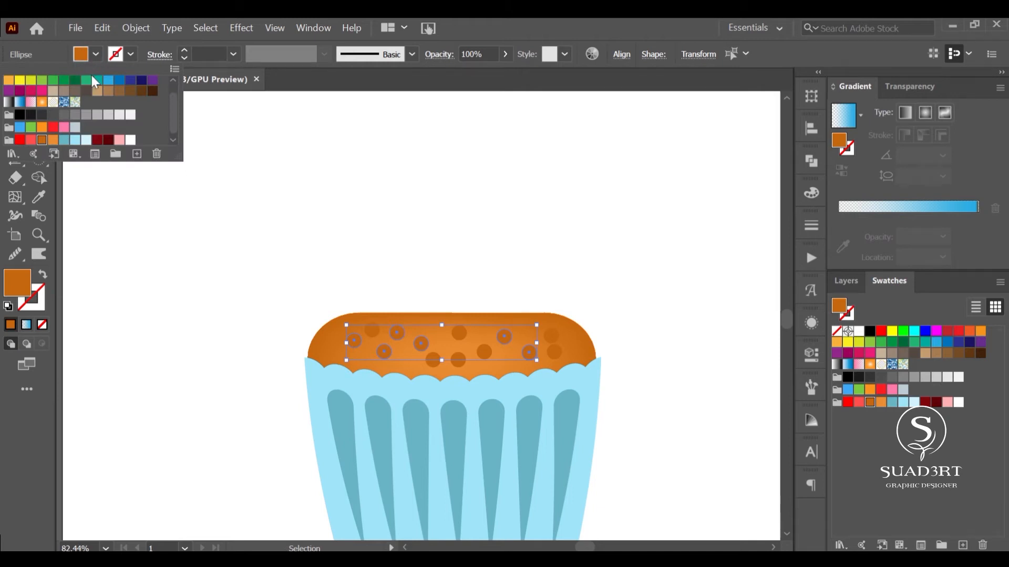
click(42, 127)
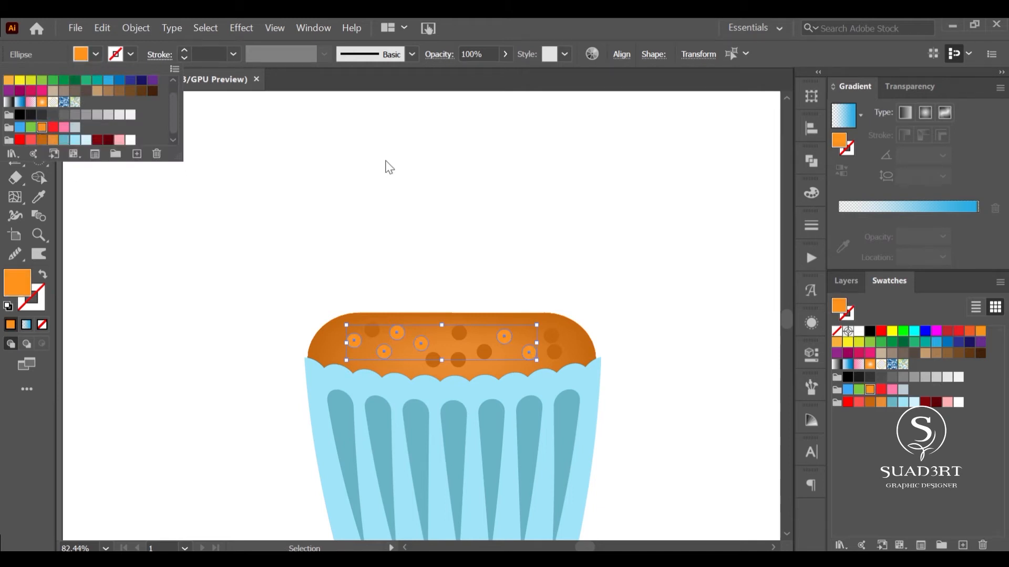
- Lower the opacity of the six orange crumb spots slightly and deselect them
click(499, 59)
click(505, 54)
drag(502, 74, 487, 72)
click(439, 198)
- Select the crumb spots in the centre and right part of the cake top and scale them down together
click(556, 352)
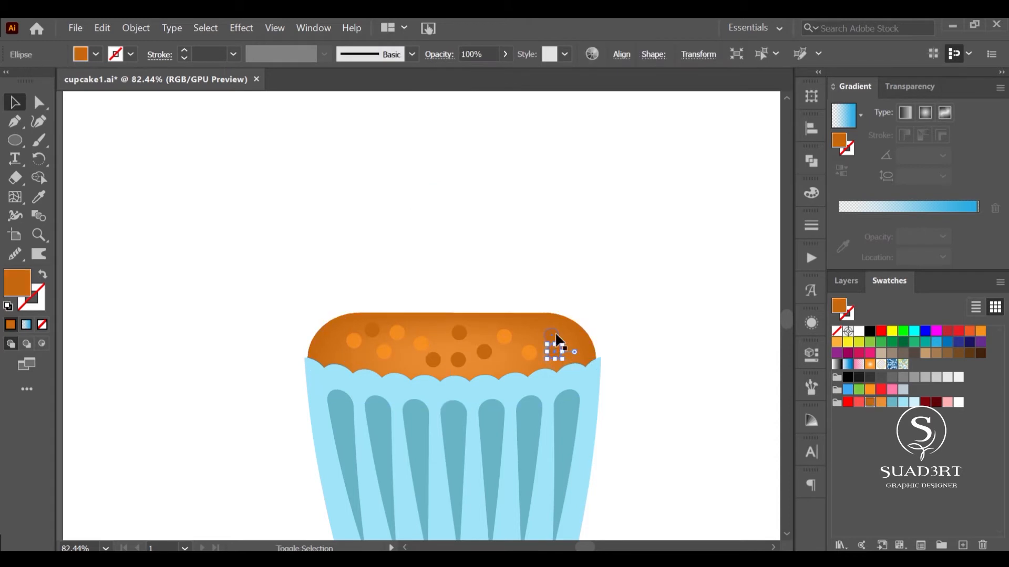
shift+click(531, 354)
shift+click(485, 355)
shift+click(457, 361)
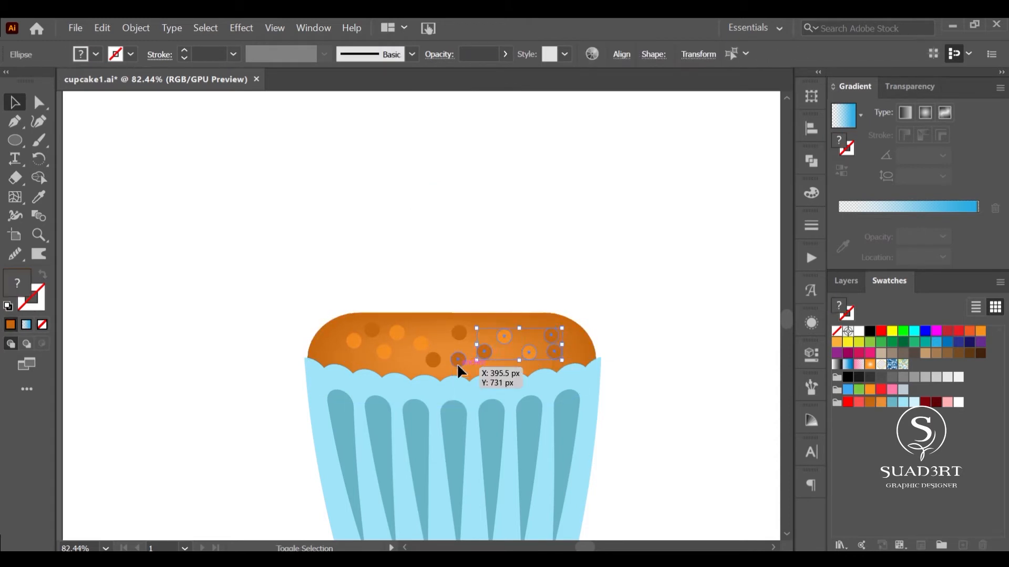
shift+click(432, 361)
shift+click(421, 345)
shift+click(397, 335)
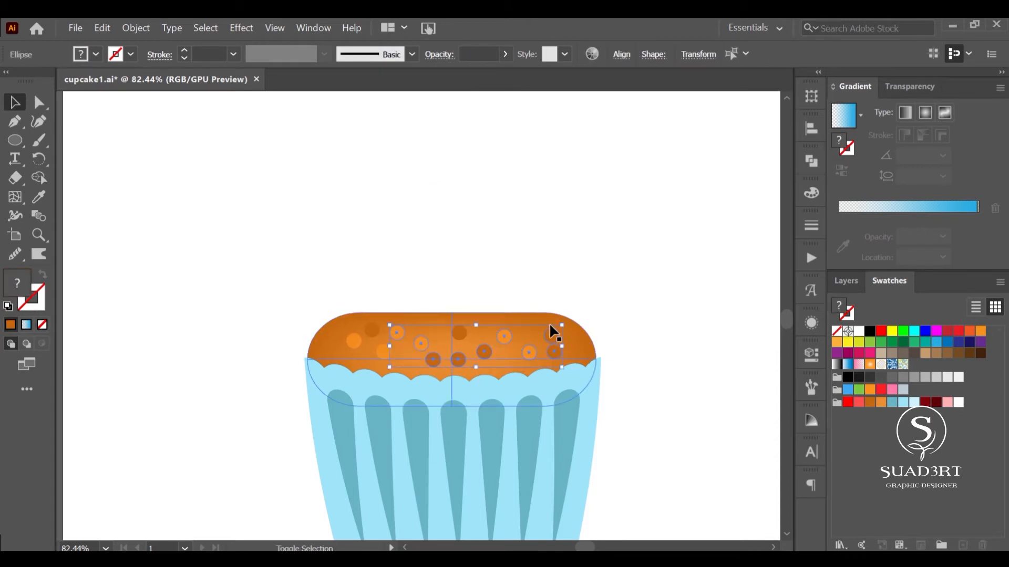
drag(562, 326, 542, 331)
click(634, 332)
- Scale down the remaining large orange spots together with two central brown ones, and move one brown spot lower toward the wrapper
click(461, 335)
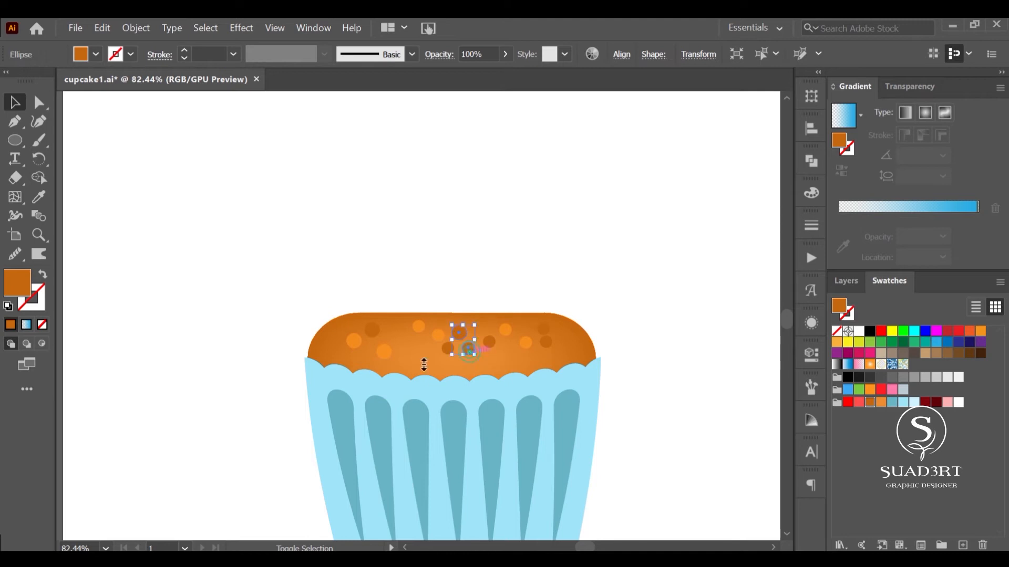
shift+click(384, 352)
shift+click(354, 340)
drag(347, 325, 357, 332)
drag(446, 349, 436, 361)
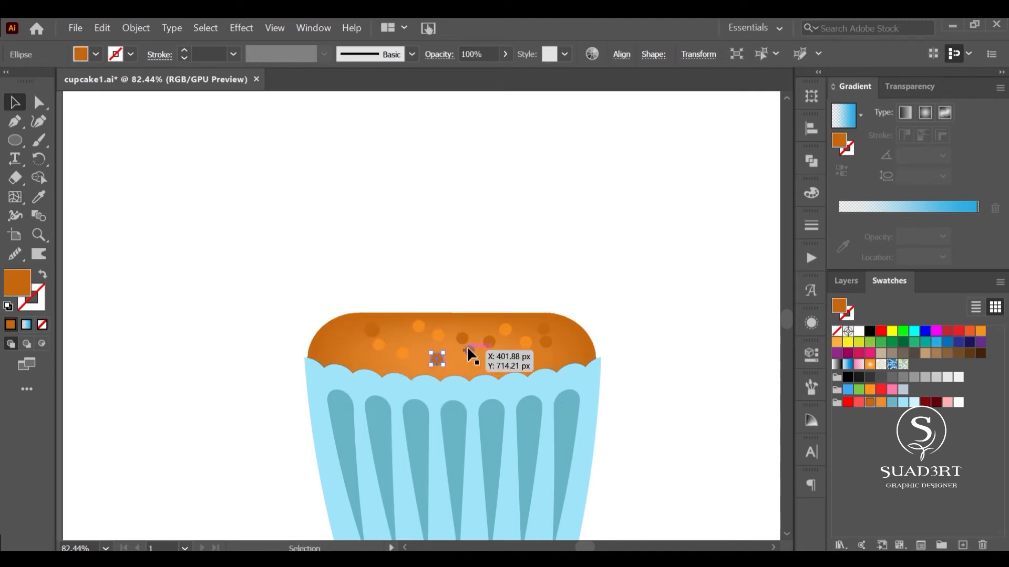
click(471, 356)
click(690, 367)
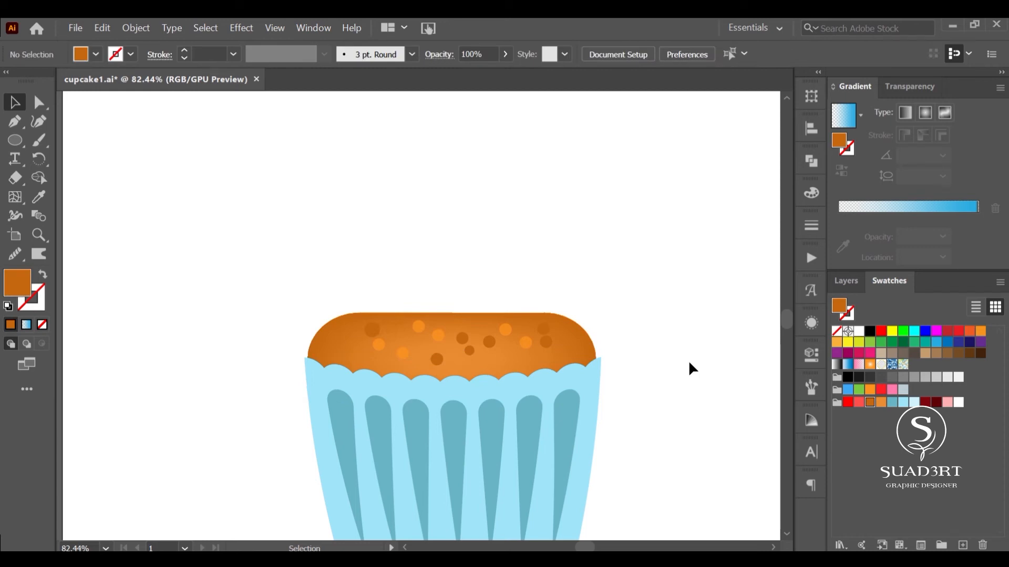
drag(653, 315, 727, 241)
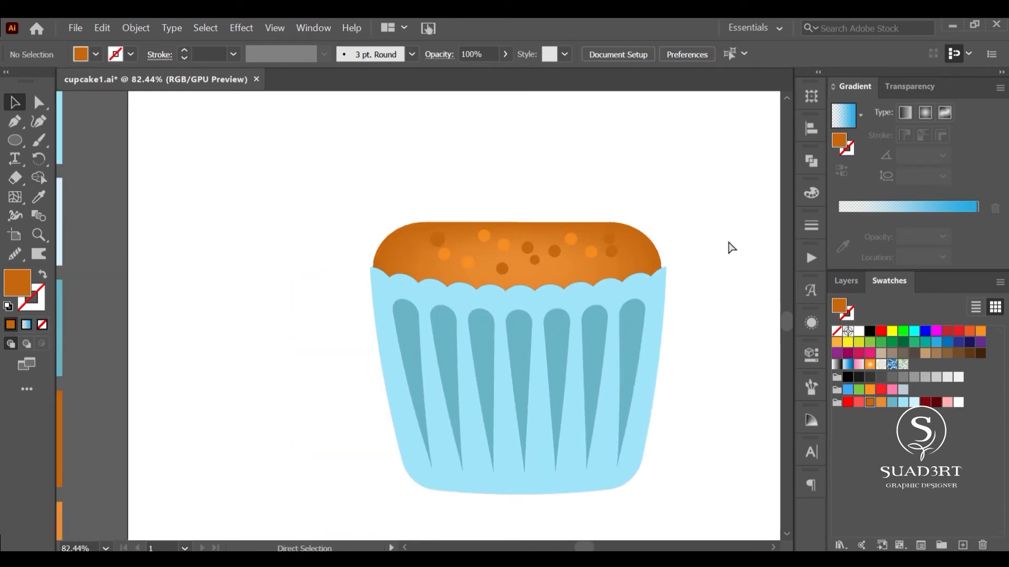
key(ctrl+0)
click(42, 235)
drag(311, 412, 441, 399)
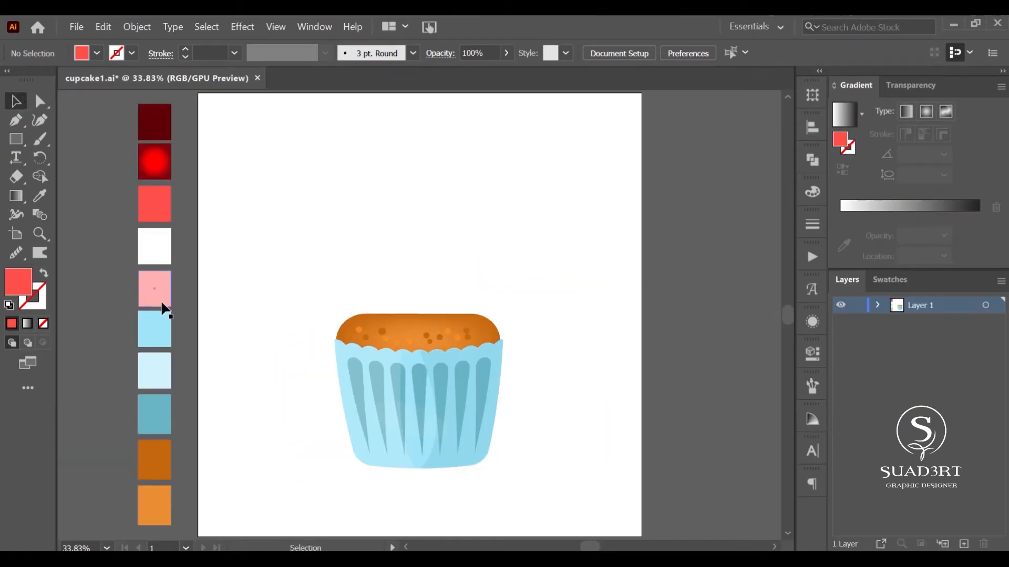
- Draw a pink rectangle about 359 by 149 px overlapping the cake's upper edge and round its corners fully
ctrl+click(158, 299)
mouse_move(499, 268)
mouse_down()
mouse_move(350, 336)
mouse_move(352, 322)
mouse_up()
key(v)
drag(362, 277, 443, 294)
- Convert the pink rounded shape into a gradient mesh with three rows and two columns
click(137, 27)
click(206, 247)
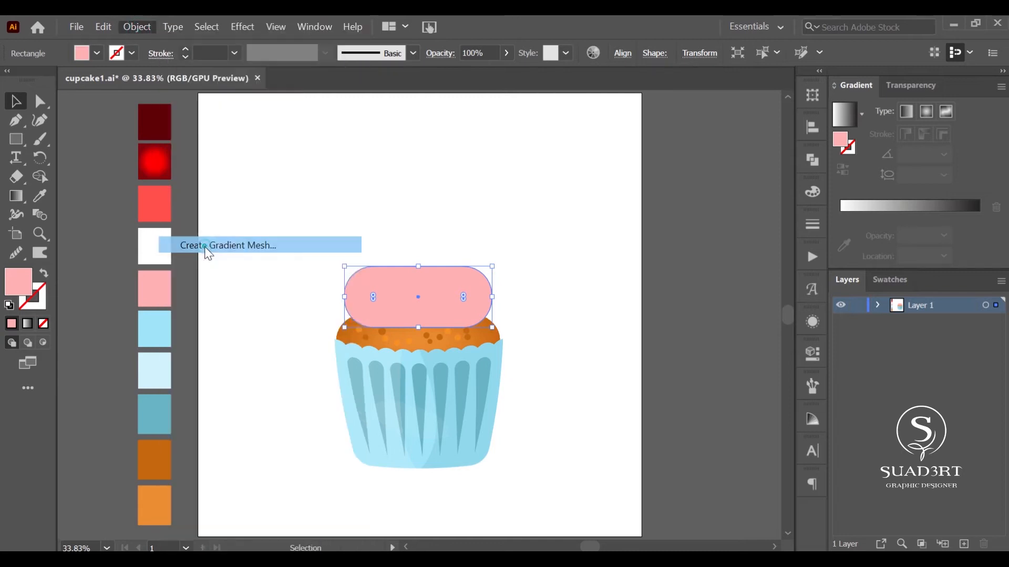
click(719, 370)
- Colour the mesh's lower centre point with the white palette colour and its upper centre point with the coral red one
click(40, 103)
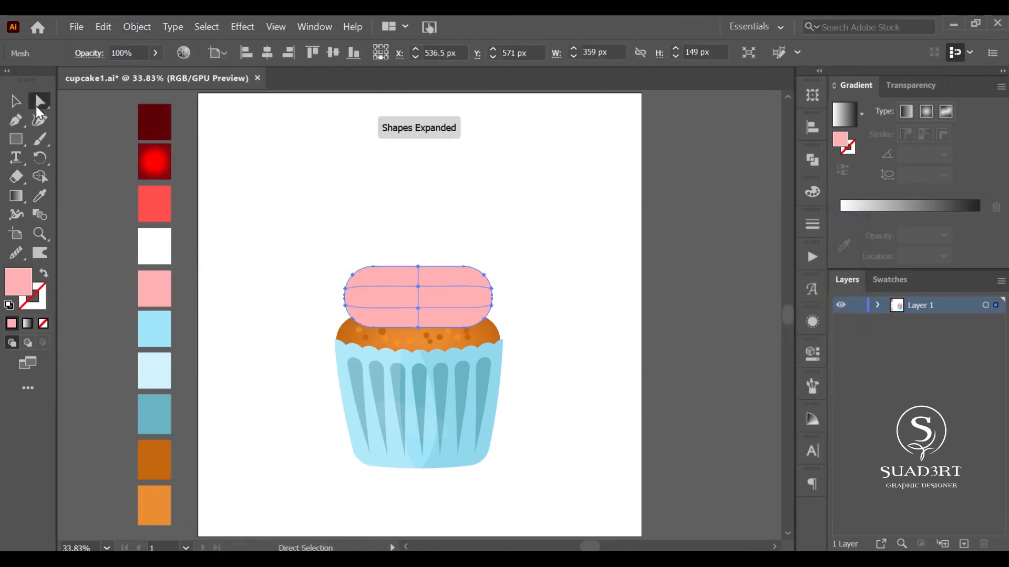
click(418, 308)
click(40, 195)
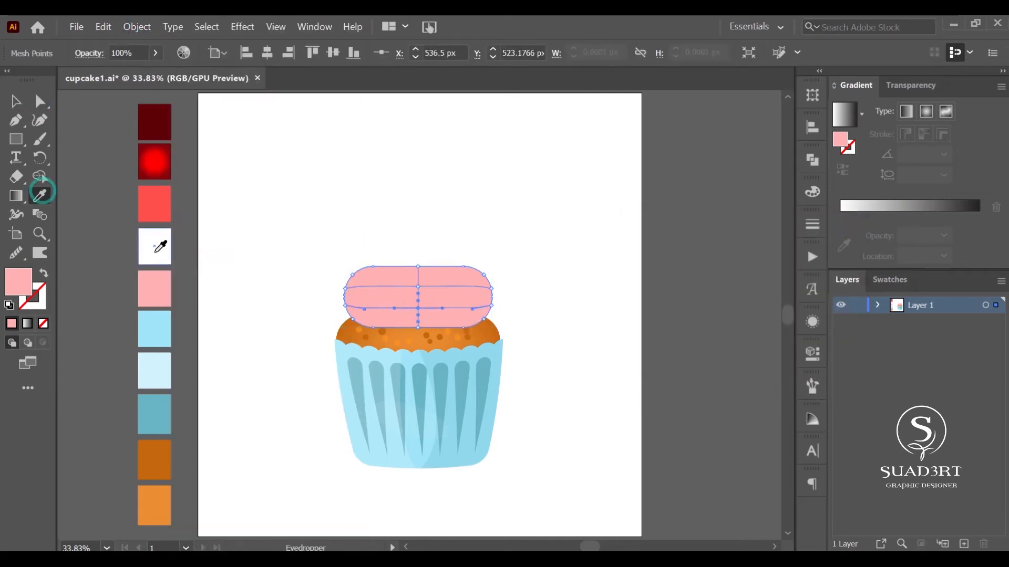
click(154, 248)
click(39, 100)
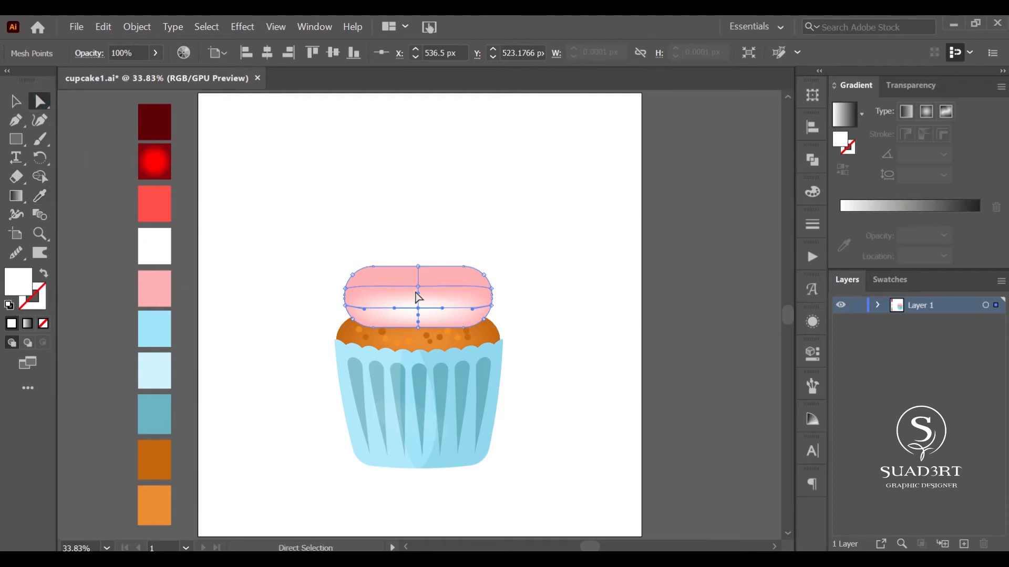
click(419, 287)
click(40, 195)
click(151, 193)
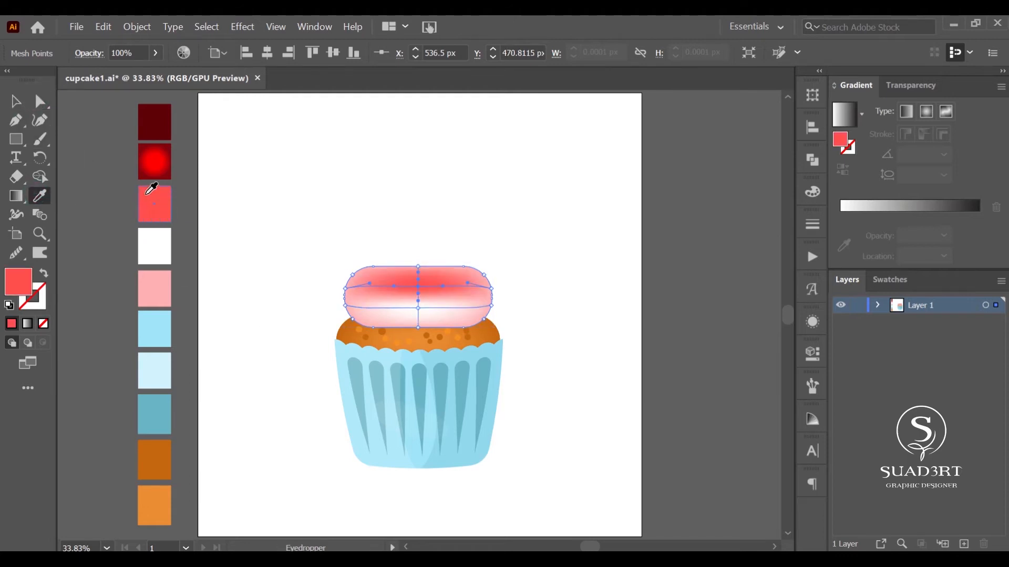
- Move the mesh's two centre points slightly down so the red and white shading curves downward
click(40, 100)
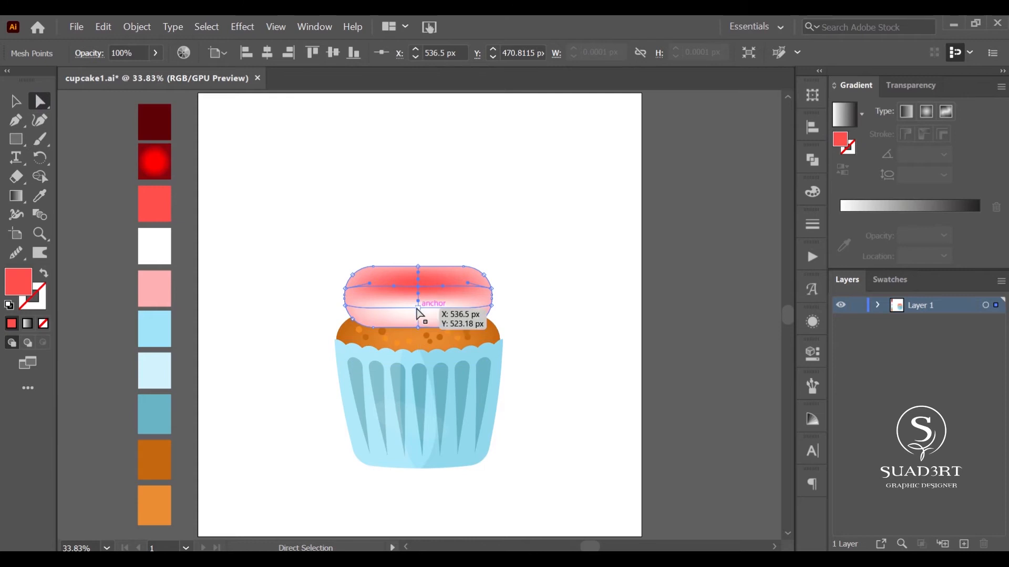
mouse_move(417, 305)
mouse_down()
mouse_move(416, 315)
mouse_move(418, 293)
mouse_up()
click(20, 101)
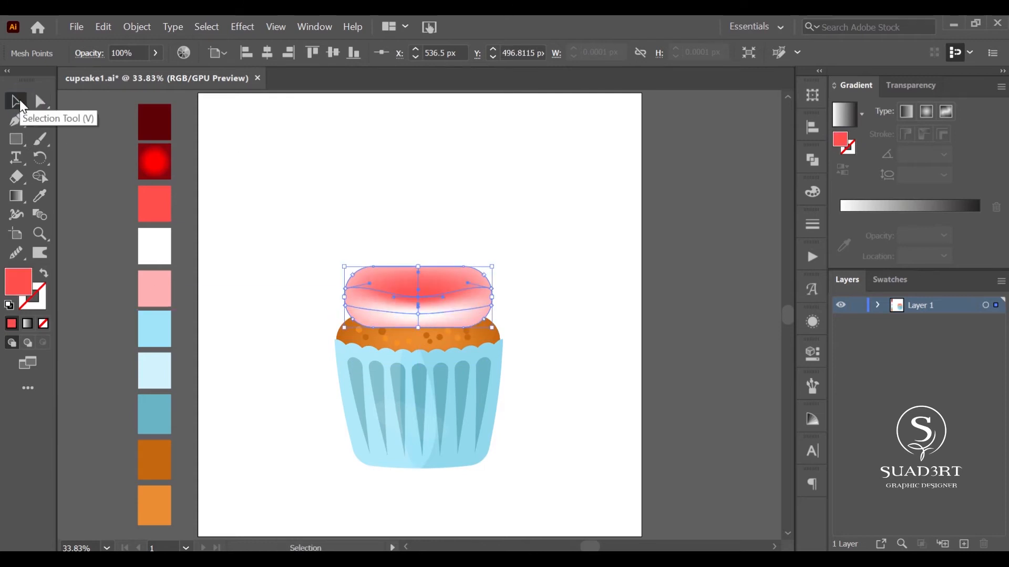
click(134, 27)
click(112, 123)
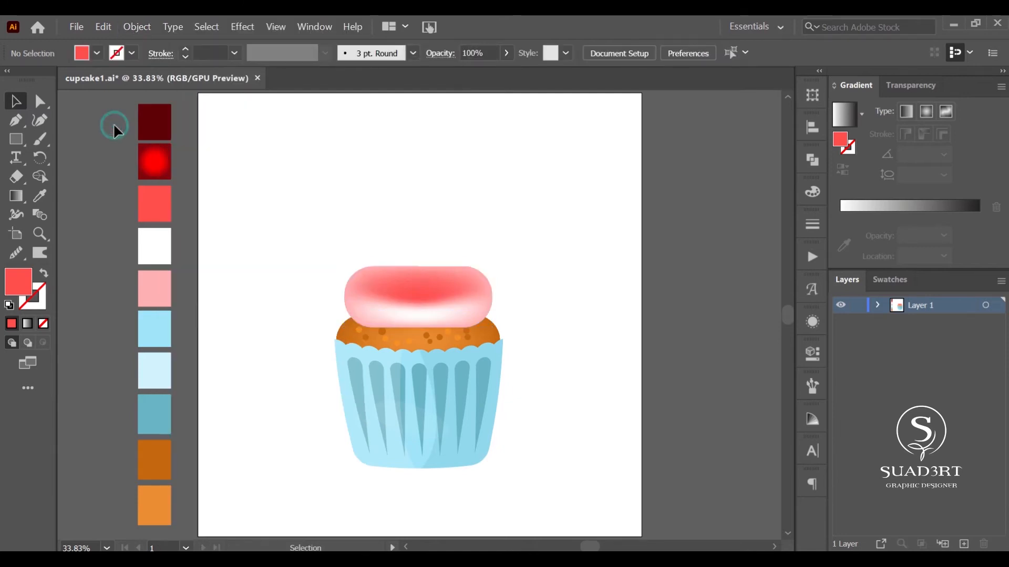
- Apply a horizontal Arch warp with a -20% bend to the pink frosting mesh
click(365, 298)
click(243, 27)
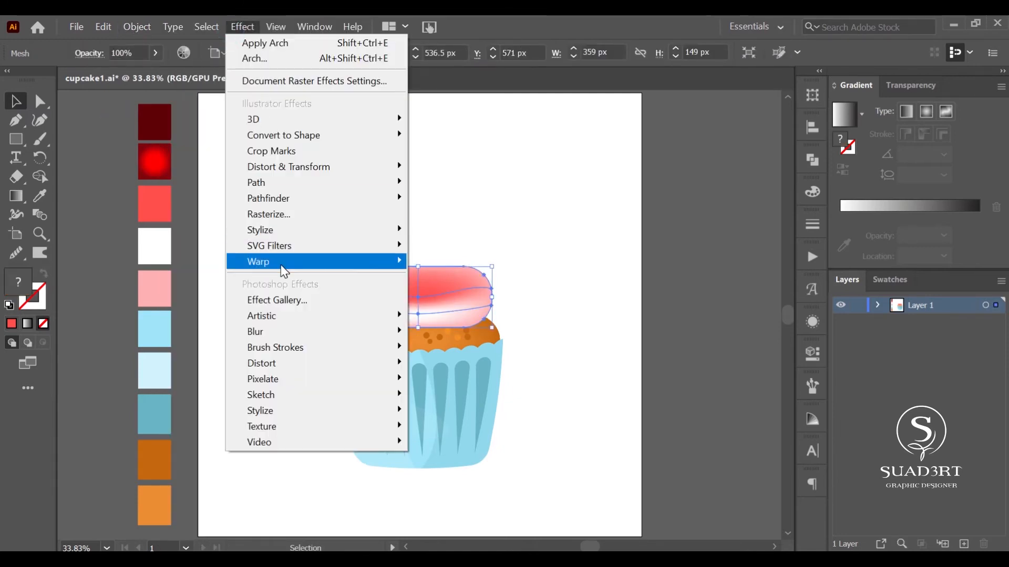
mouse_move(280, 266)
click(171, 314)
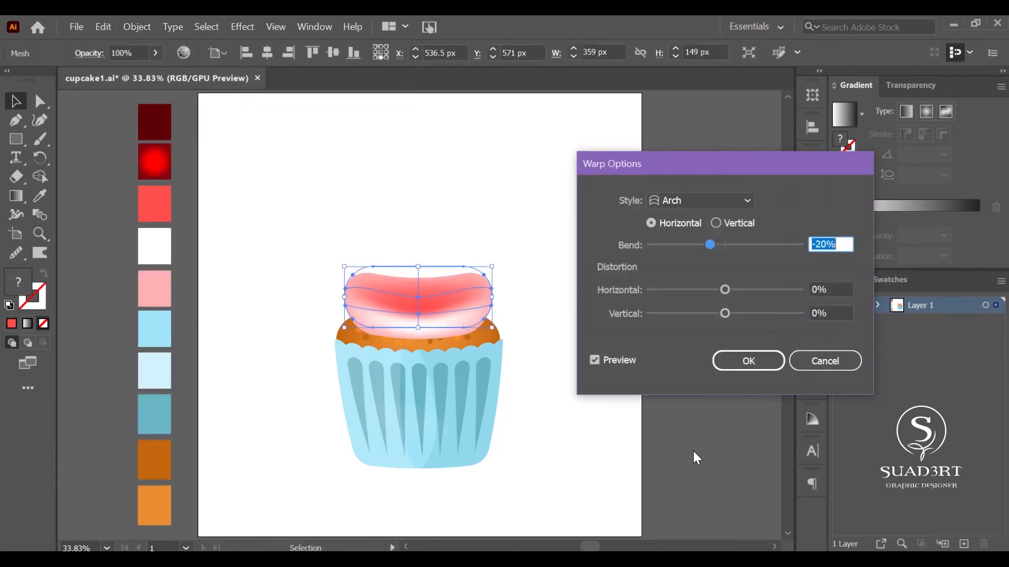
click(753, 366)
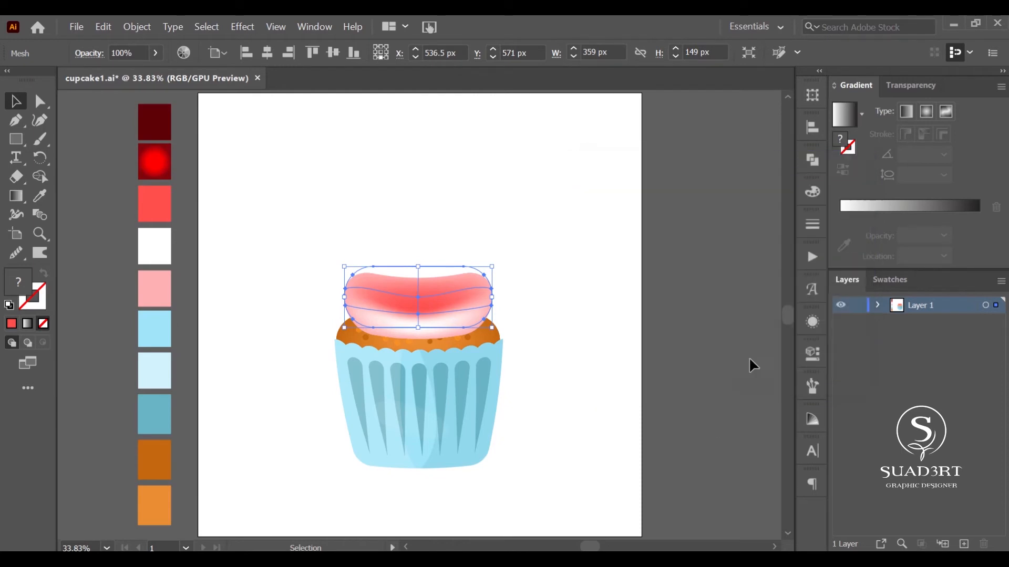
click(424, 197)
- Duplicate the frosting tier above the first one and shrink the copy to about 313 by 130 px
click(420, 295)
drag(421, 294, 439, 273)
drag(490, 245, 449, 273)
click(532, 278)
click(543, 262)
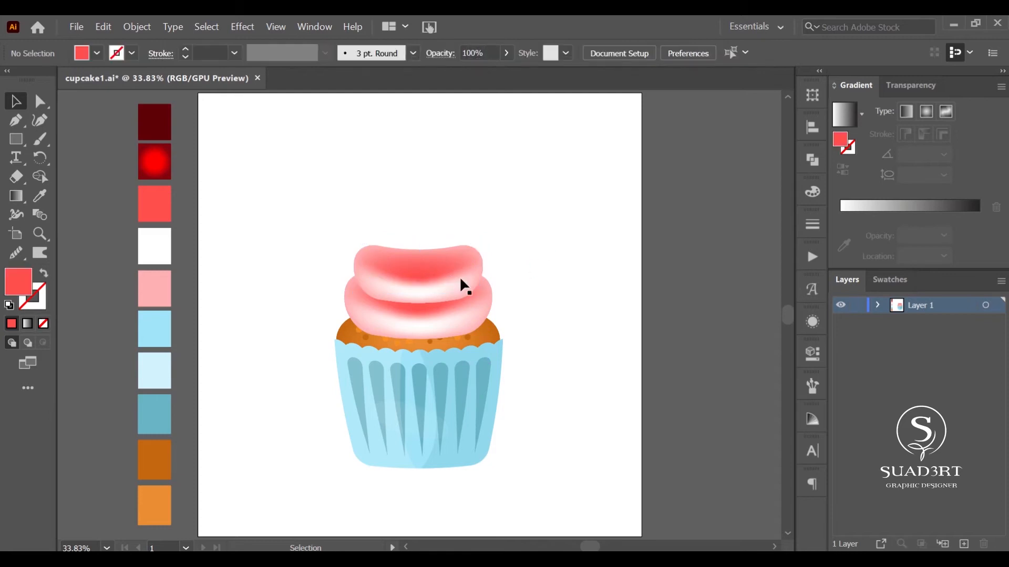
- Duplicate the second frosting tier above it and resize the copy to about 237 by 117 px as the third tier
click(404, 274)
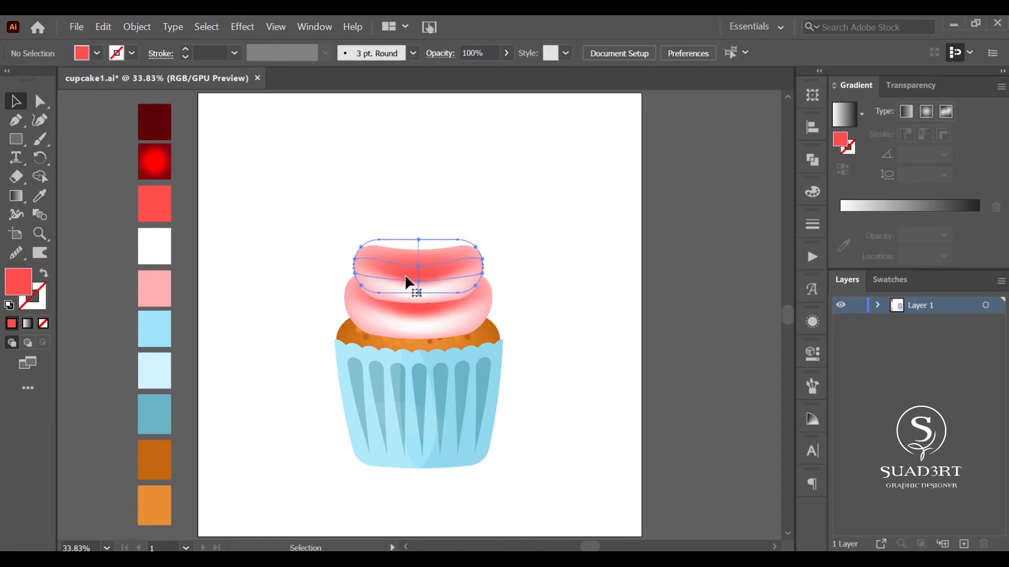
drag(411, 266, 412, 245)
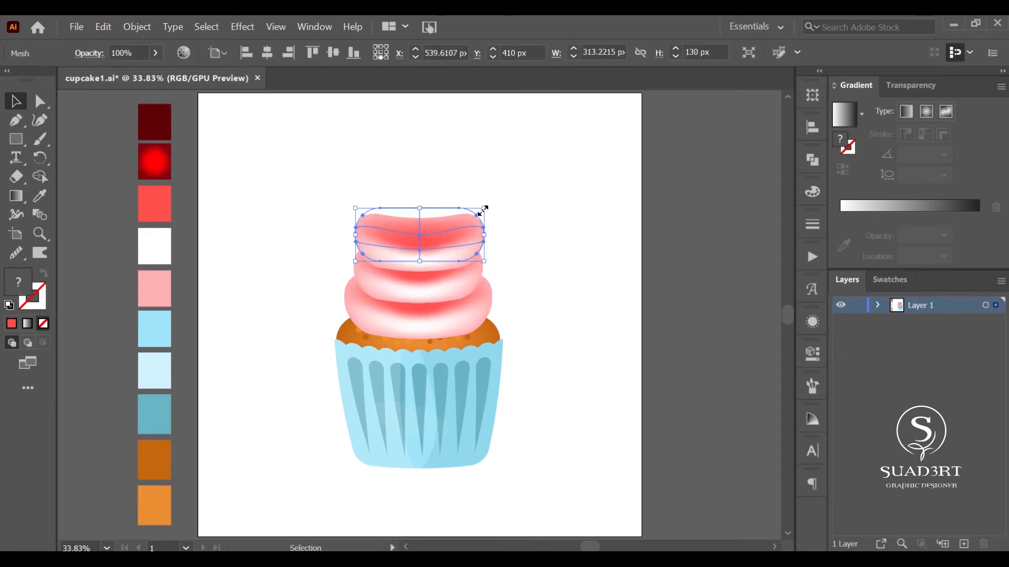
drag(482, 210, 467, 215)
drag(358, 213, 369, 221)
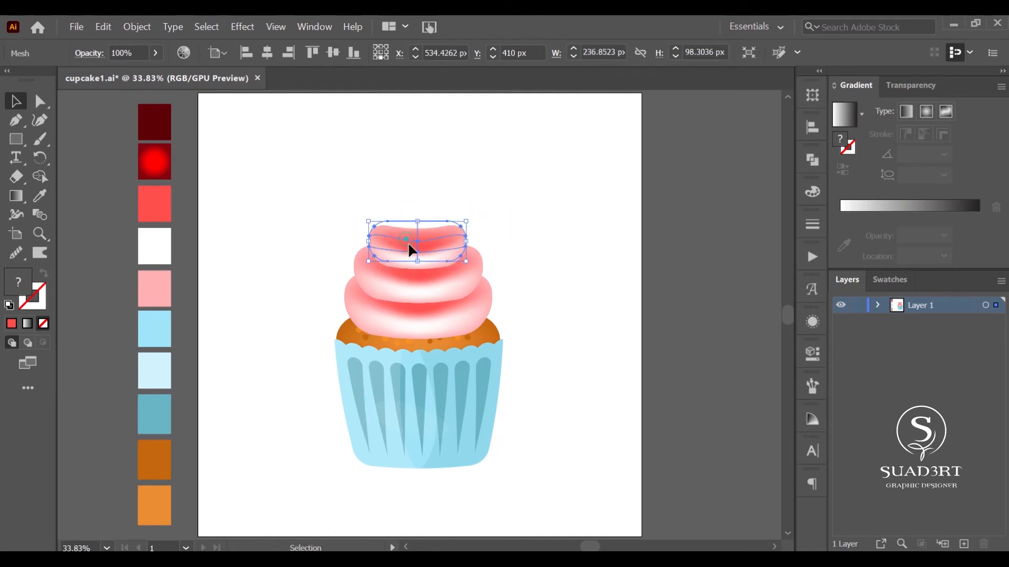
drag(413, 251, 421, 218)
click(529, 225)
- Nudge the third frosting tier slightly up and to the left to centre it over the tiers below
click(448, 241)
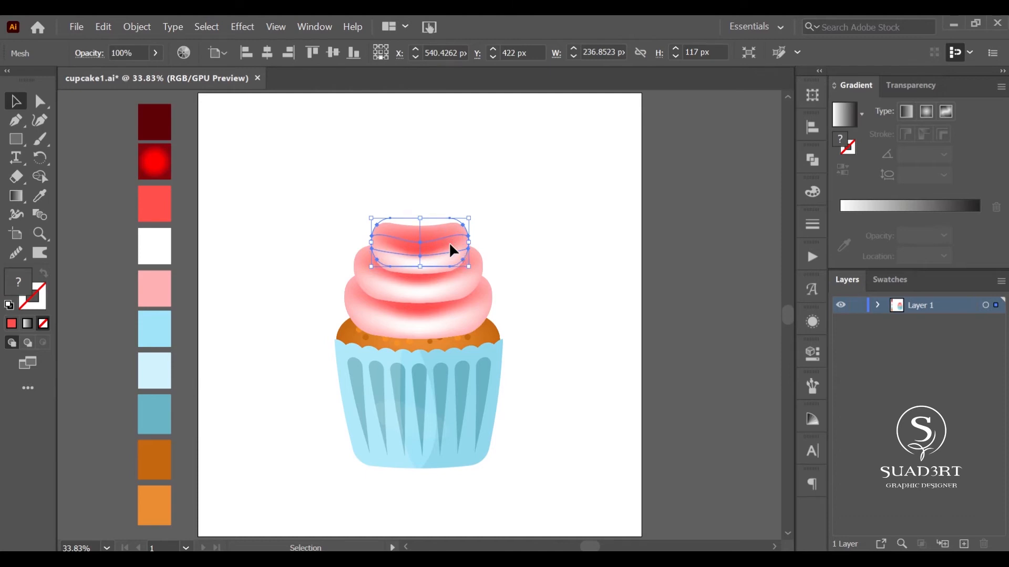
key(shift+Up)
key(shift+Up)
key(shift+Up)
key(shift+Up)
drag(423, 248, 418, 250)
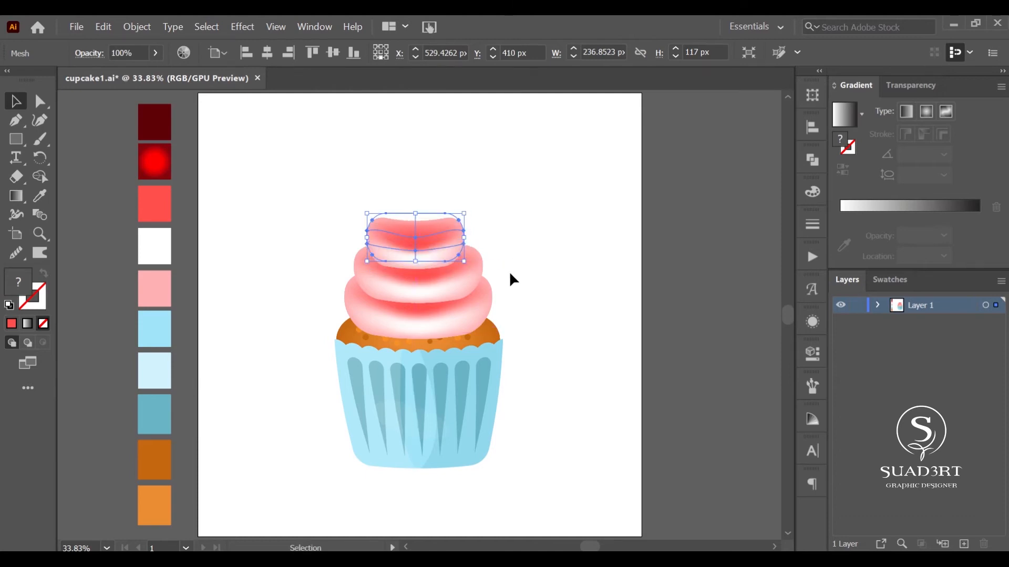
click(509, 271)
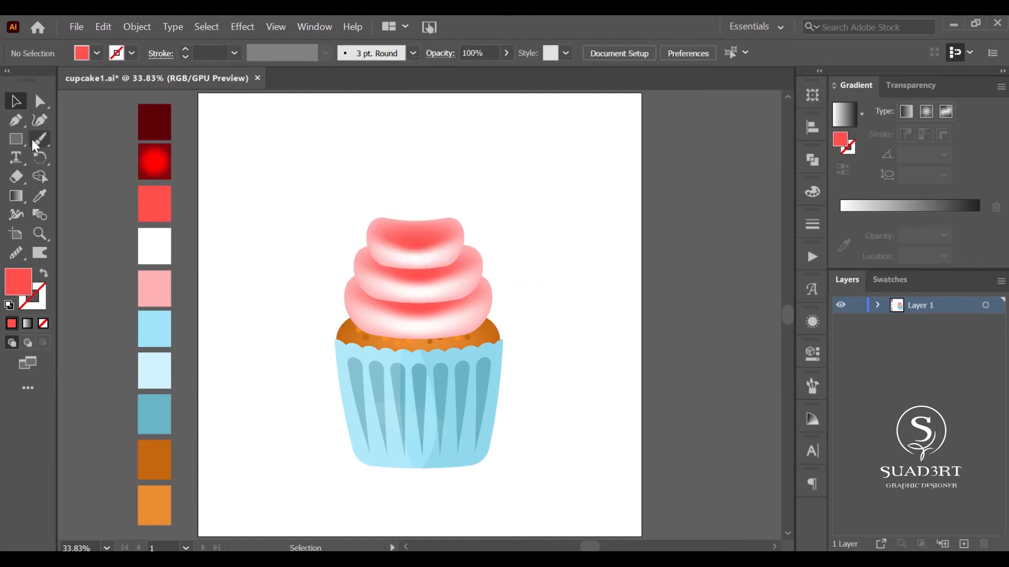
- Draw a circle as a cherry on the uppermost frosting tier and fill it with the palette's red radial gradient
drag(16, 139, 52, 156)
drag(444, 171, 417, 221)
click(42, 194)
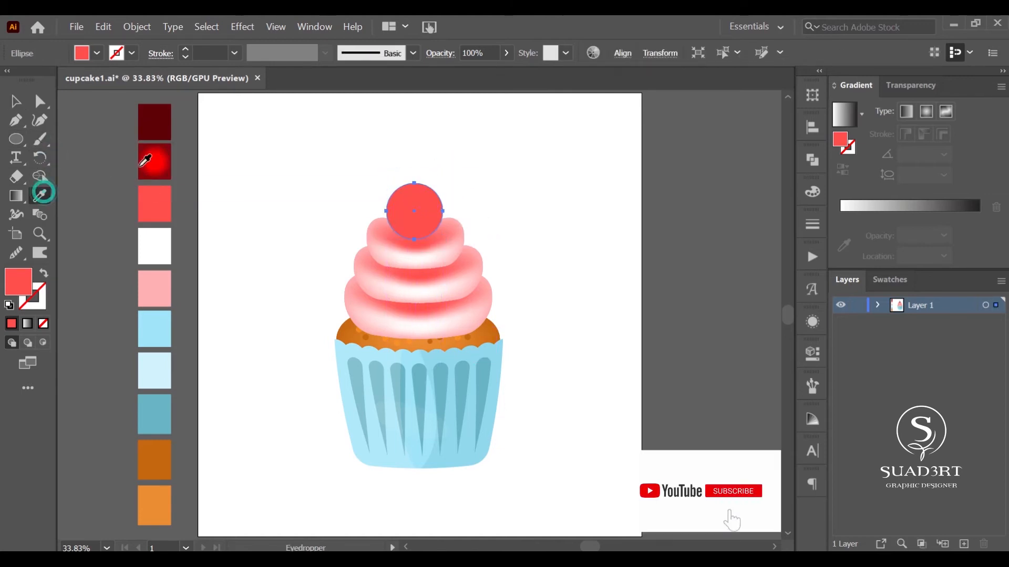
click(141, 165)
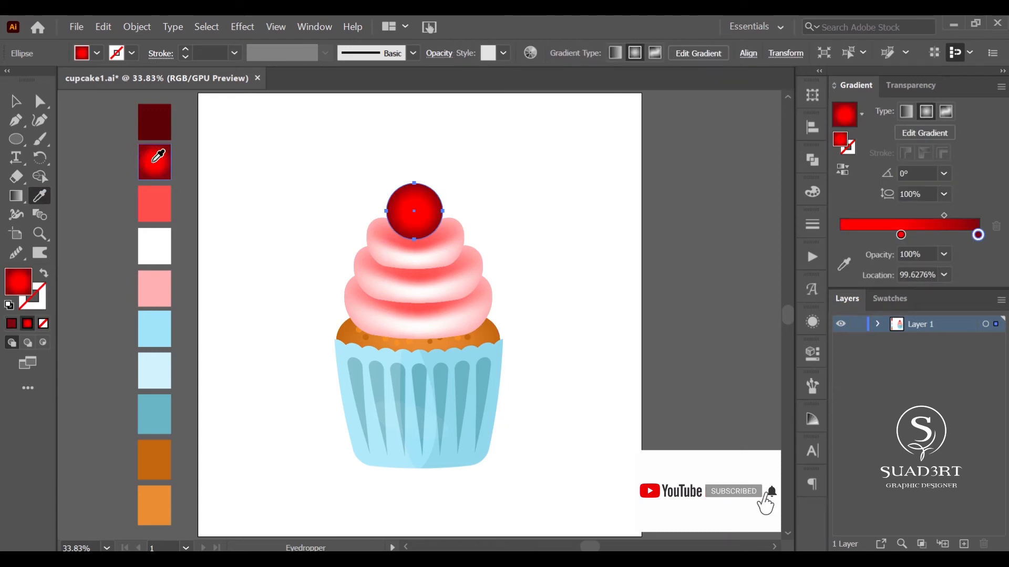
click(15, 101)
click(304, 285)
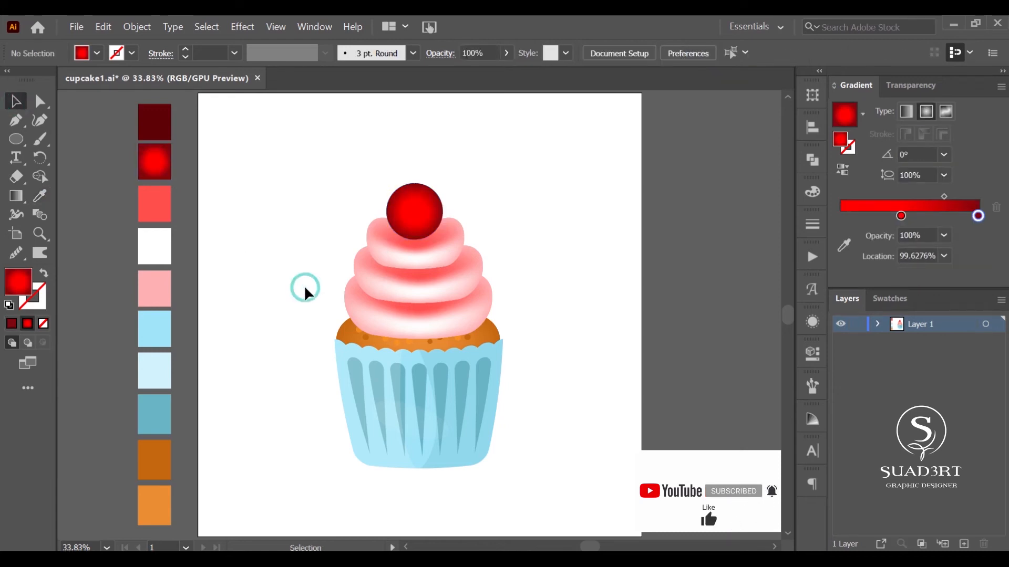
- Shift the midpoint of the cherry's radial gradient outward to about 76.5%
click(422, 218)
mouse_move(944, 216)
mouse_down()
mouse_move(930, 212)
mouse_move(960, 215)
mouse_up()
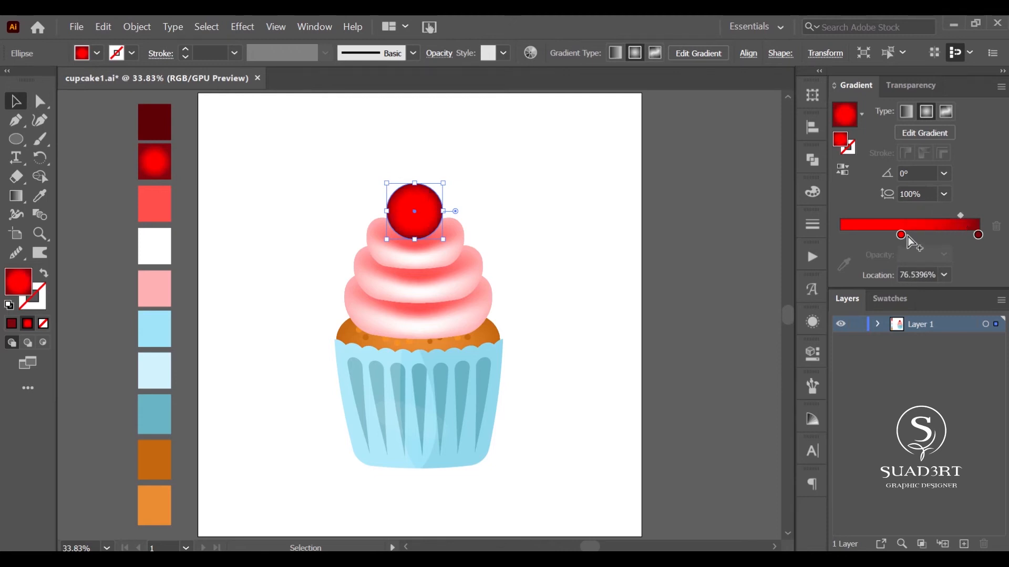
- Reduce the cherry's radial gradient to two stops, shifting the bright red stop slightly outward and the midpoint to about 76.4%
drag(904, 236, 869, 235)
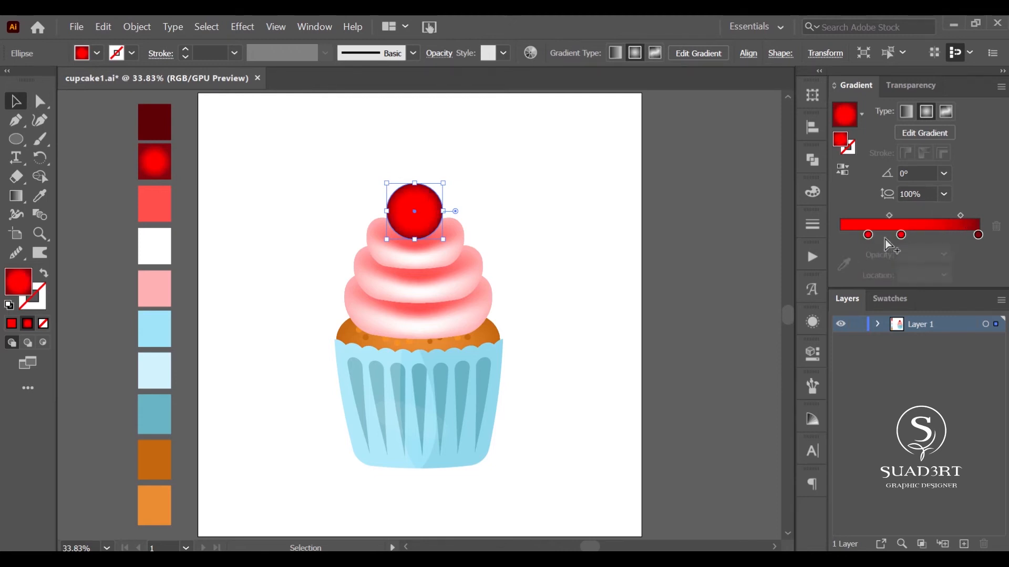
click(902, 236)
key(Delete)
click(862, 235)
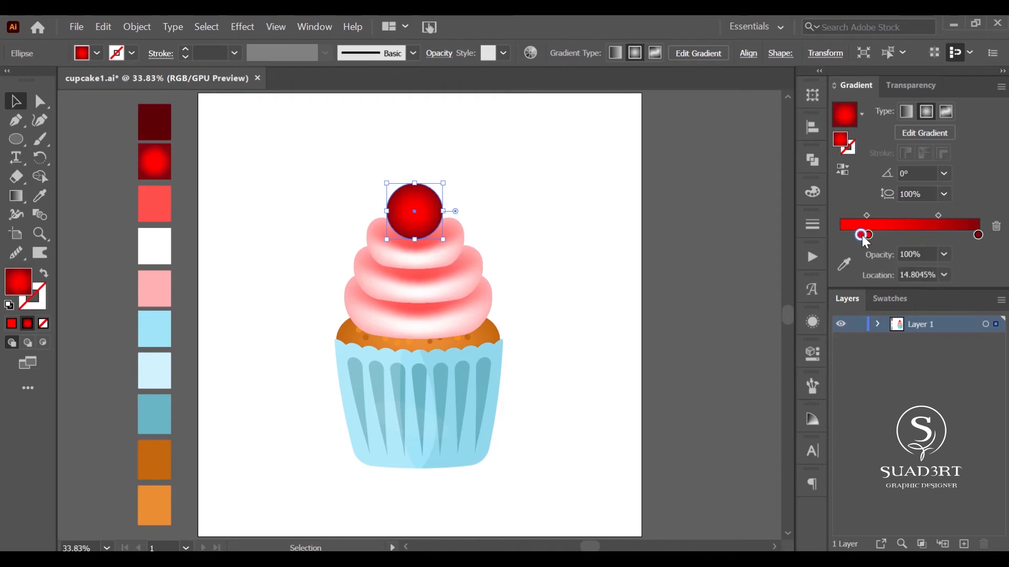
key(Delete)
drag(867, 236, 856, 234)
mouse_move(936, 218)
mouse_down()
mouse_move(922, 220)
mouse_move(950, 216)
mouse_up()
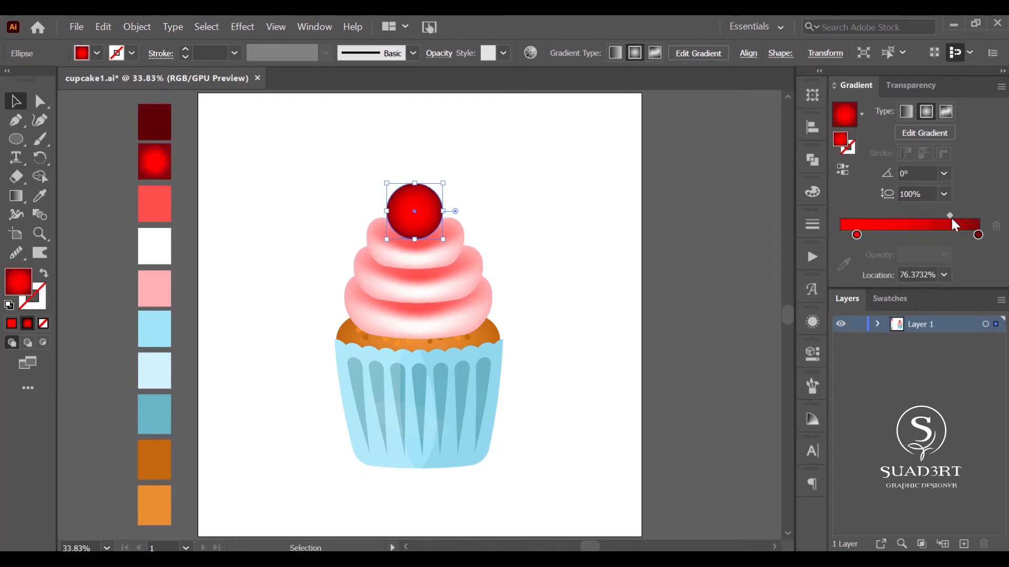
click(733, 284)
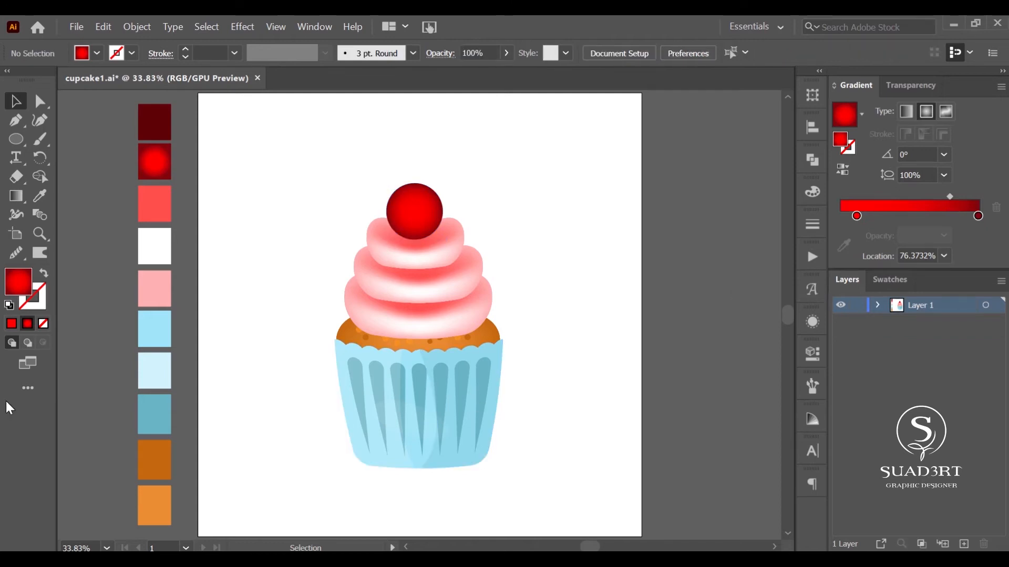
- Draw a tiny flat ellipse at the top of the cherry and fill it with the palette's darkest red
click(415, 213)
key(l)
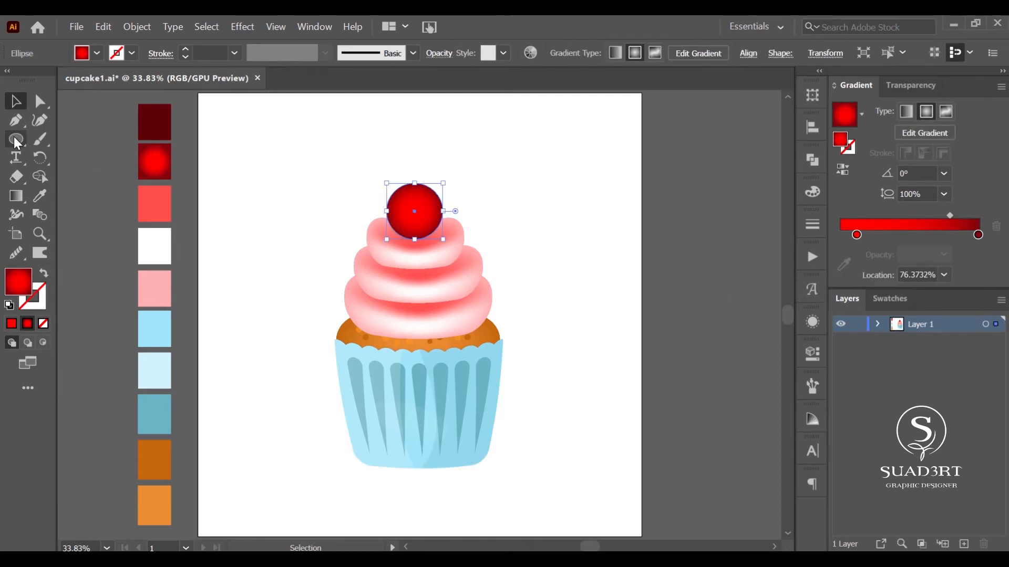
drag(419, 186, 410, 189)
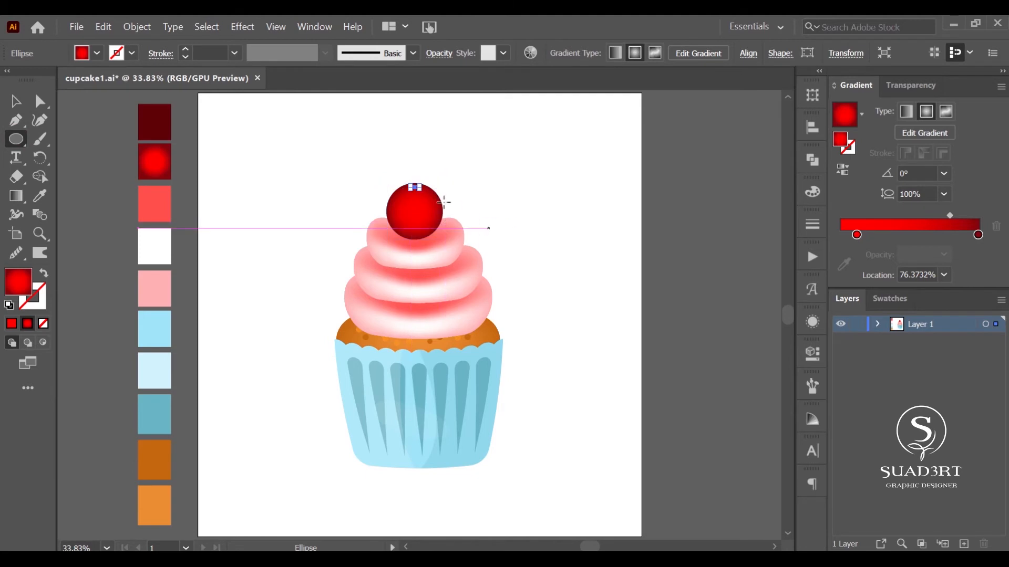
click(41, 195)
click(154, 122)
click(15, 101)
click(83, 151)
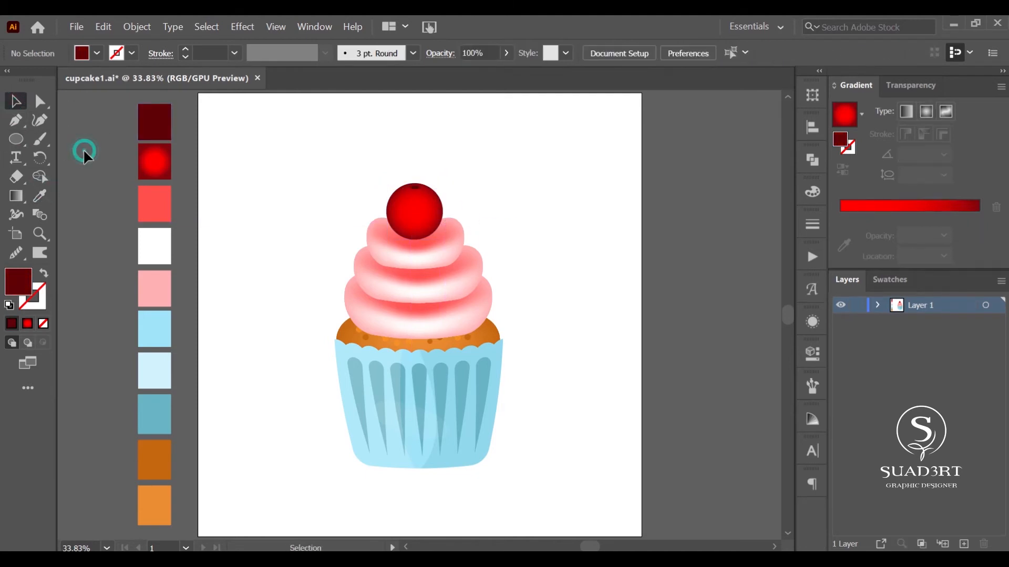
- Draw a thin, curved dark red stem with the Pen tool, rising up and to the left from the cherry's small ellipse
drag(493, 162, 221, 243)
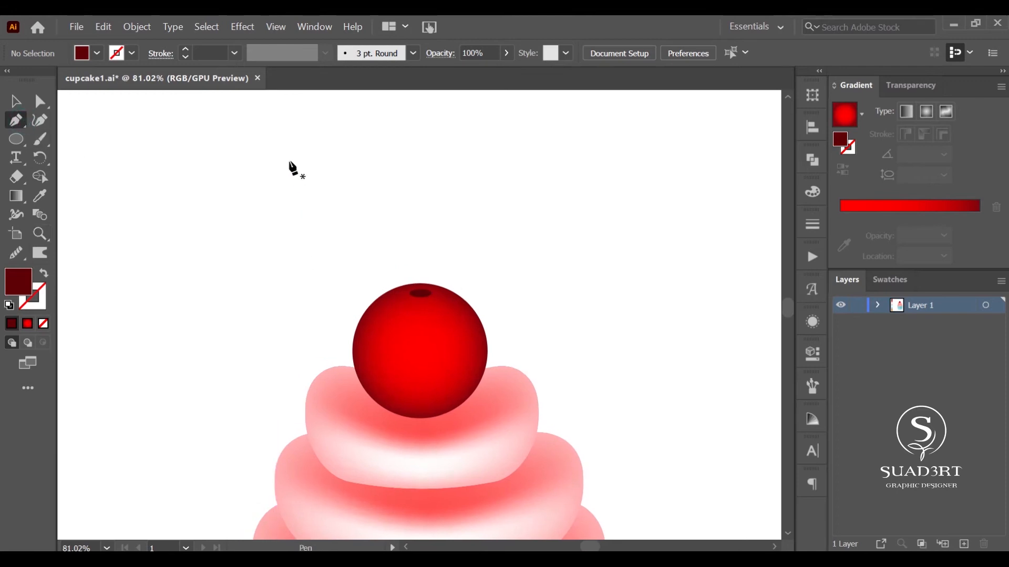
click(310, 149)
drag(421, 293, 459, 439)
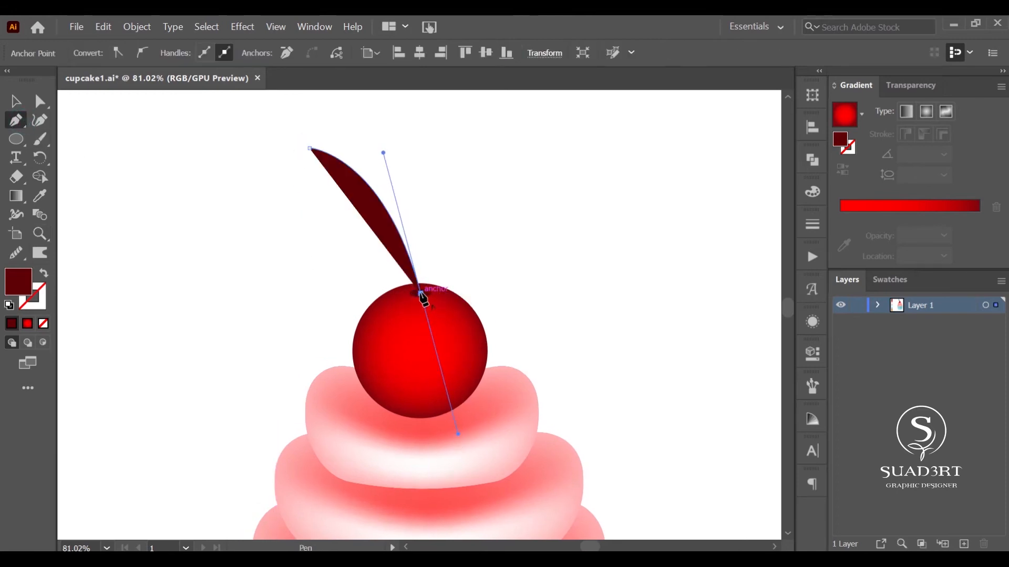
drag(421, 293, 421, 297)
drag(310, 148, 258, 124)
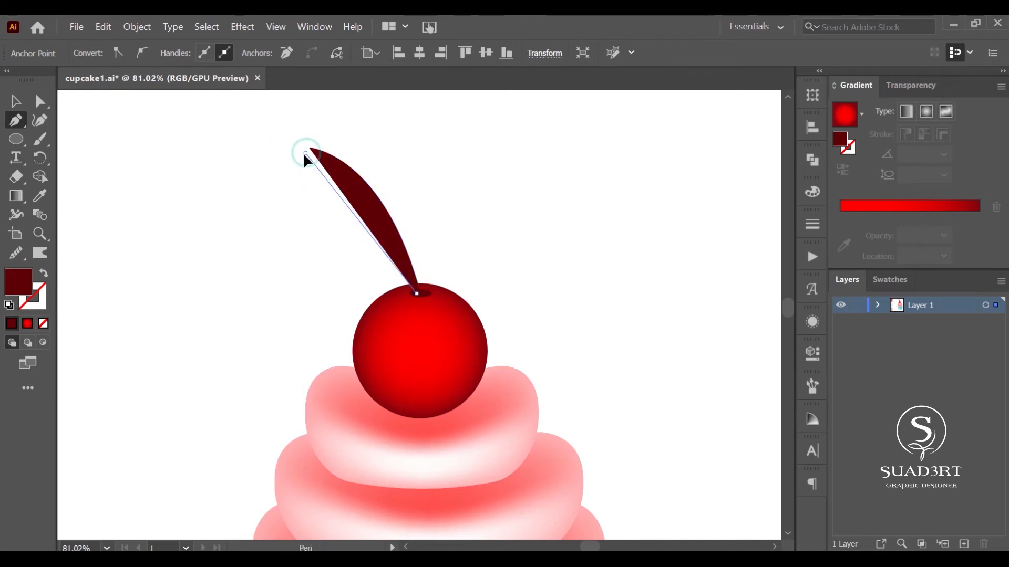
mouse_move(305, 153)
mouse_down()
mouse_move(273, 173)
mouse_move(256, 159)
mouse_move(311, 150)
mouse_up()
- Draw a small dark red triangle with the Pen tool at the upper tip of the cherry stem
scroll(296, 157, down, 2)
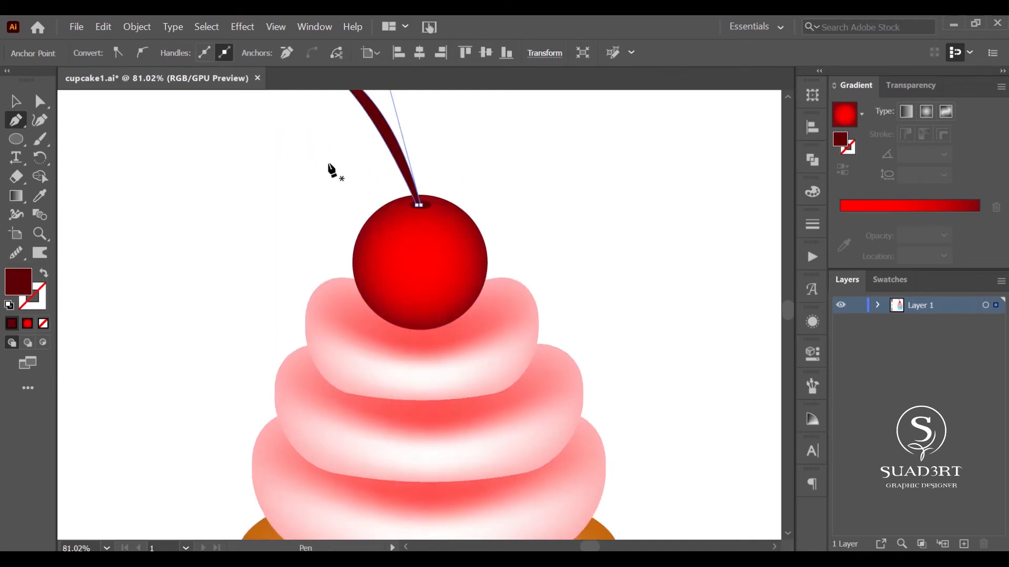
scroll(332, 169, up, 3)
drag(274, 200, 292, 178)
click(287, 177)
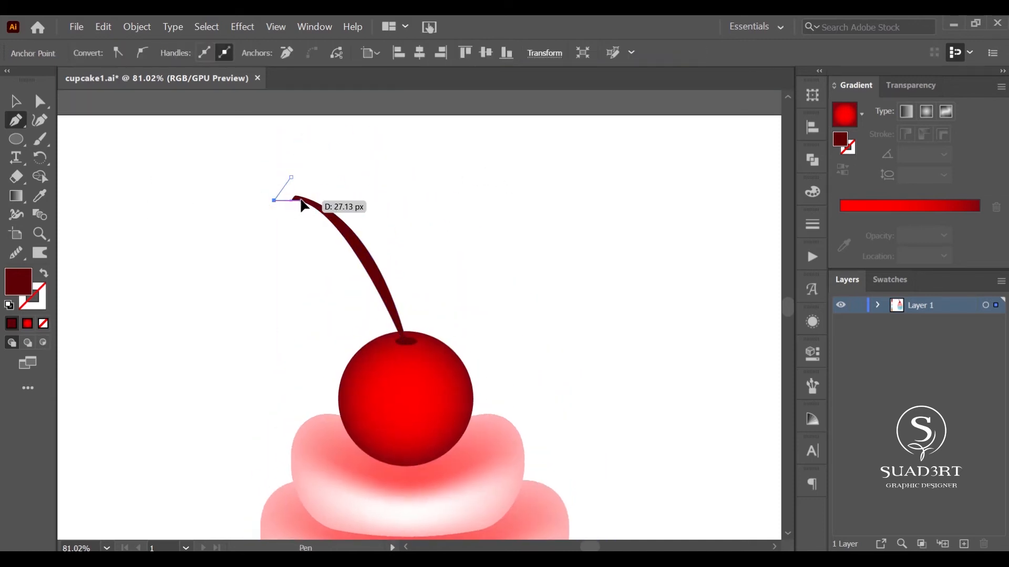
click(302, 200)
click(274, 200)
key(v)
click(400, 225)
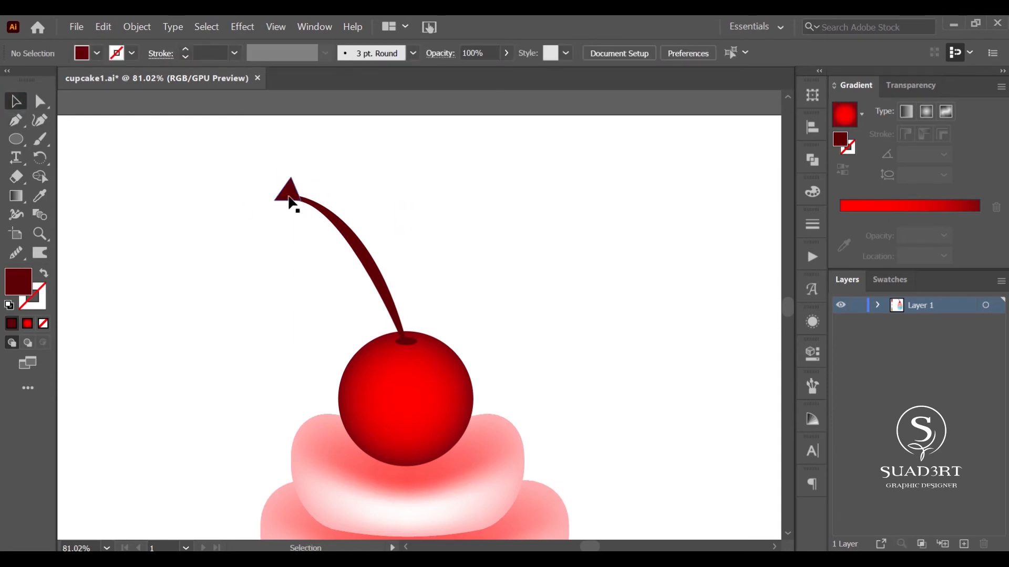
- Unite the stem, its tip triangle and the small dark ellipse on the cherry into one shape
drag(393, 186, 257, 287)
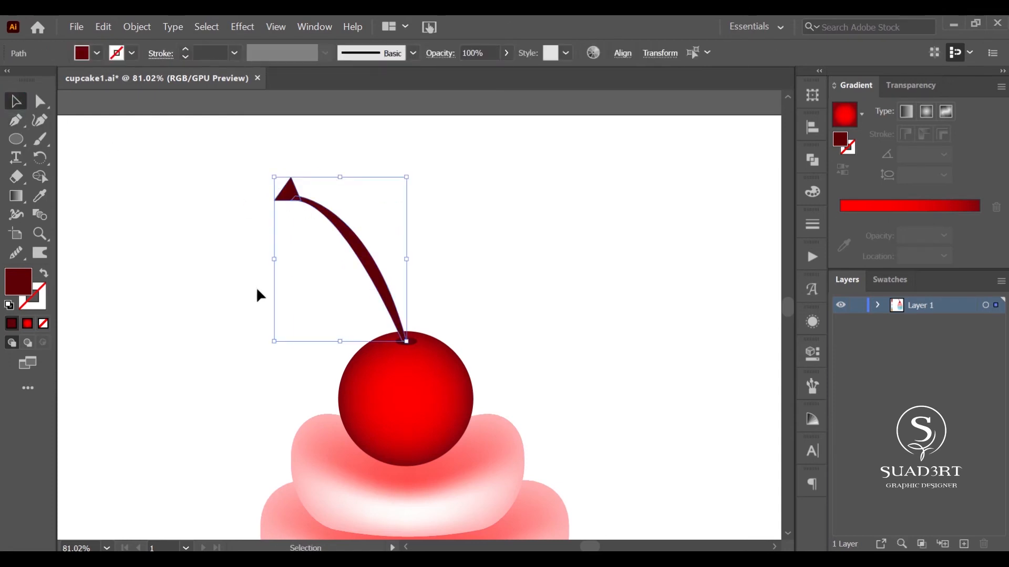
shift+click(410, 342)
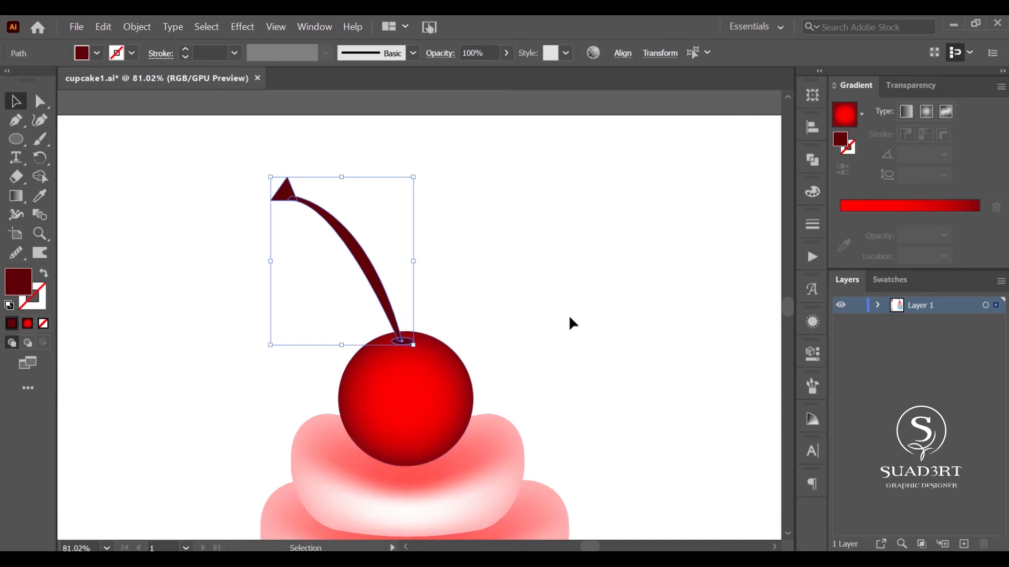
click(813, 159)
click(629, 198)
- Round the corners of the stem's triangular tip and of its joint with the small ellipse at the base
key(a)
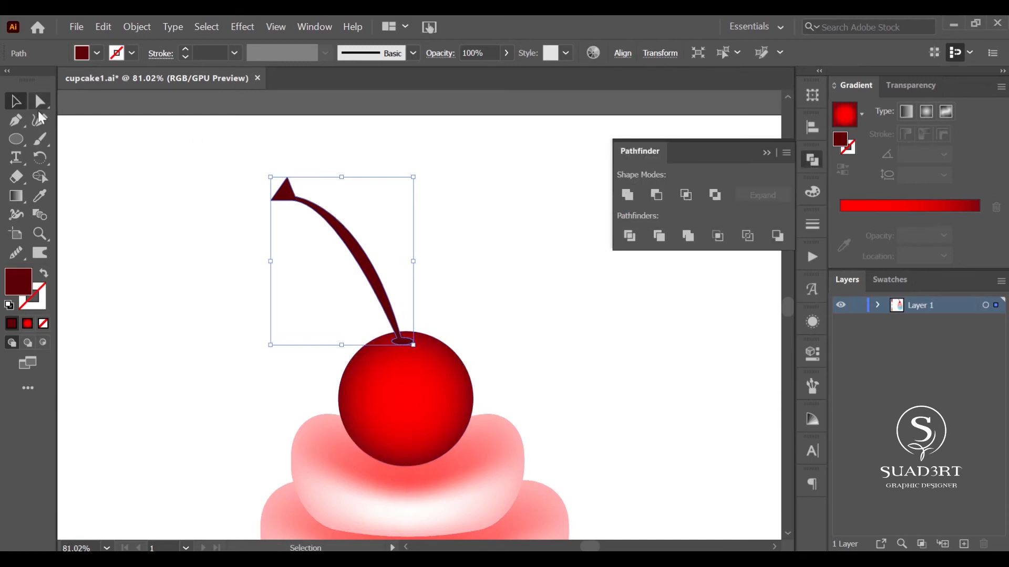
drag(291, 212, 281, 236)
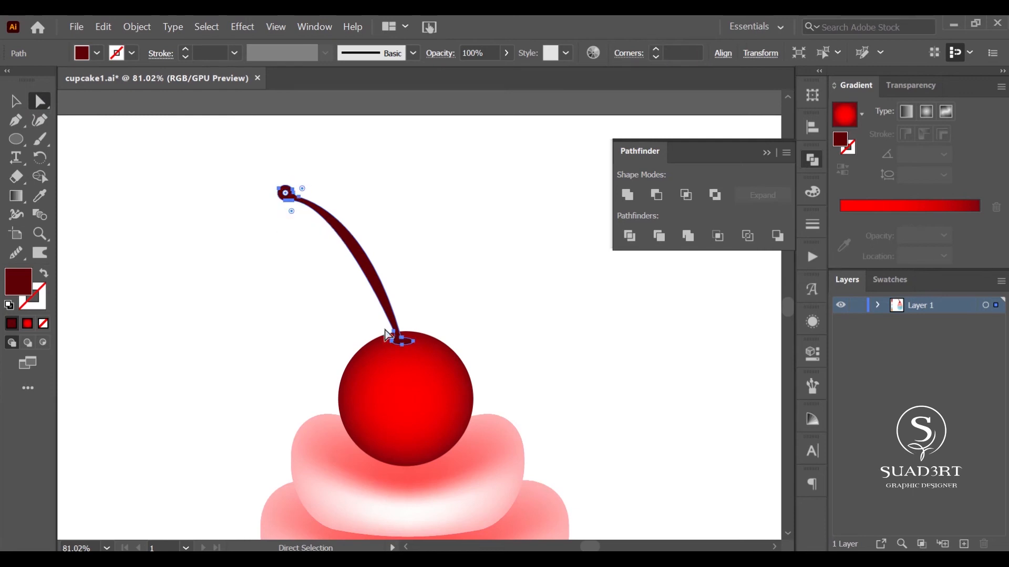
drag(389, 334, 374, 343)
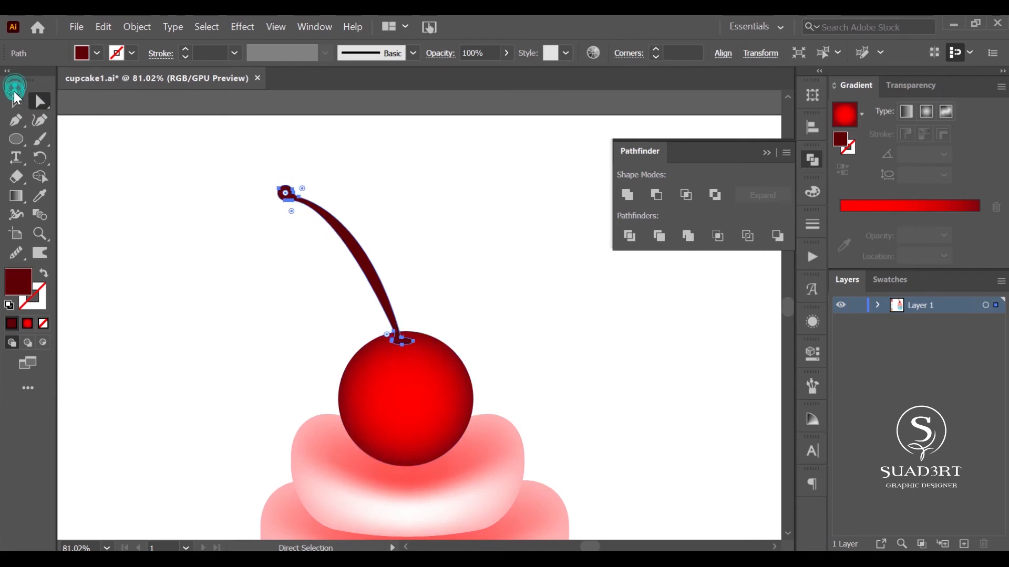
click(137, 216)
- Move the united stem slightly down and to the left on the cherry
click(383, 288)
click(16, 102)
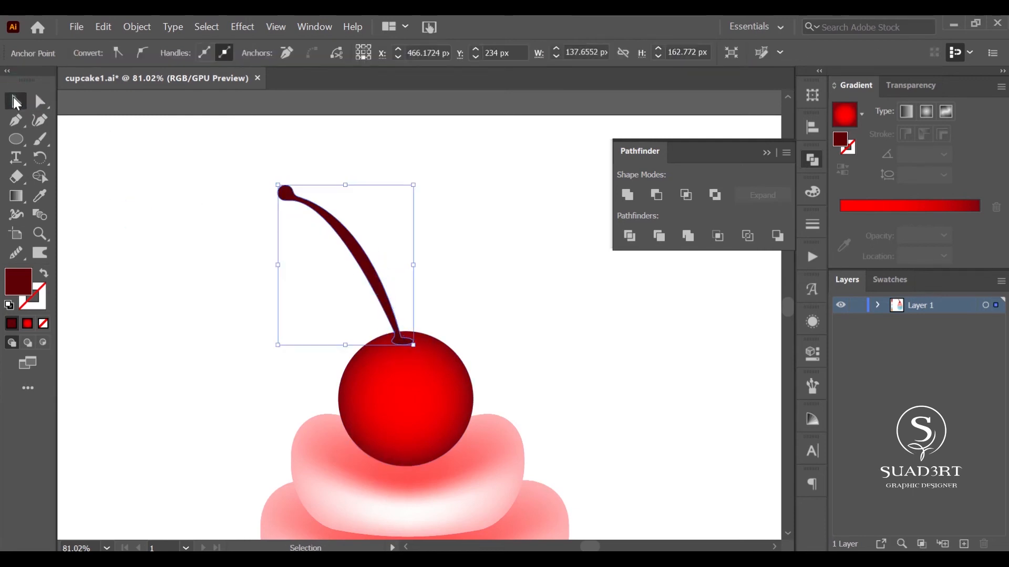
drag(377, 284, 377, 284)
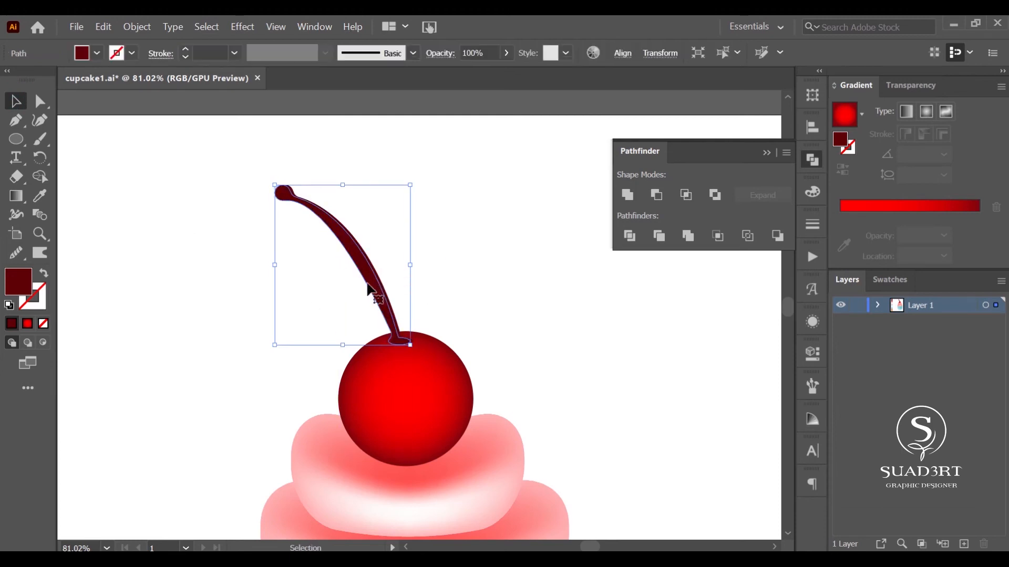
click(436, 257)
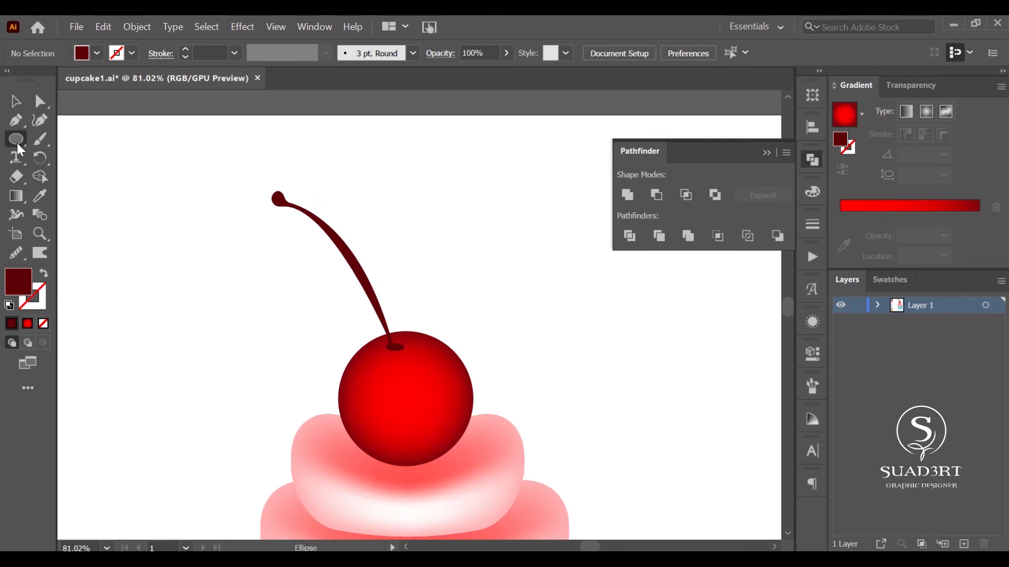
- Draw a larger dark red ellipse around the stem's base as a shadow and set its opacity to 26%
key(l)
drag(413, 341, 376, 355)
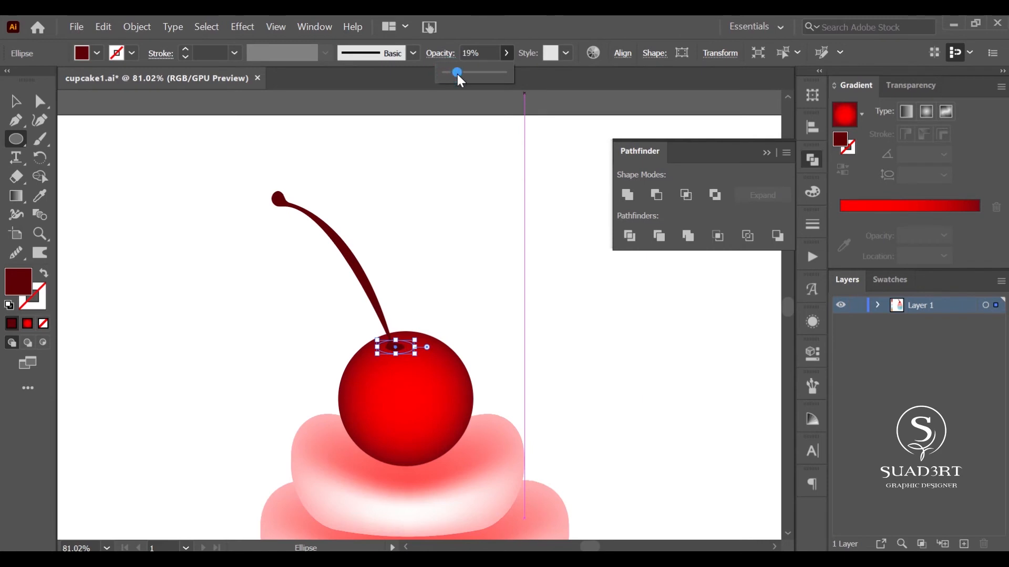
drag(457, 74, 461, 77)
click(16, 101)
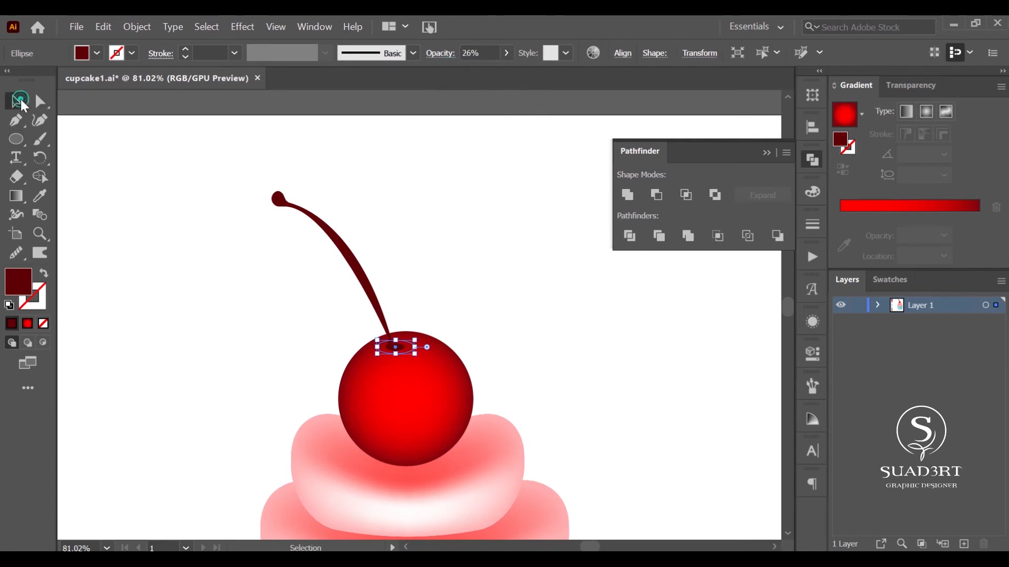
click(130, 243)
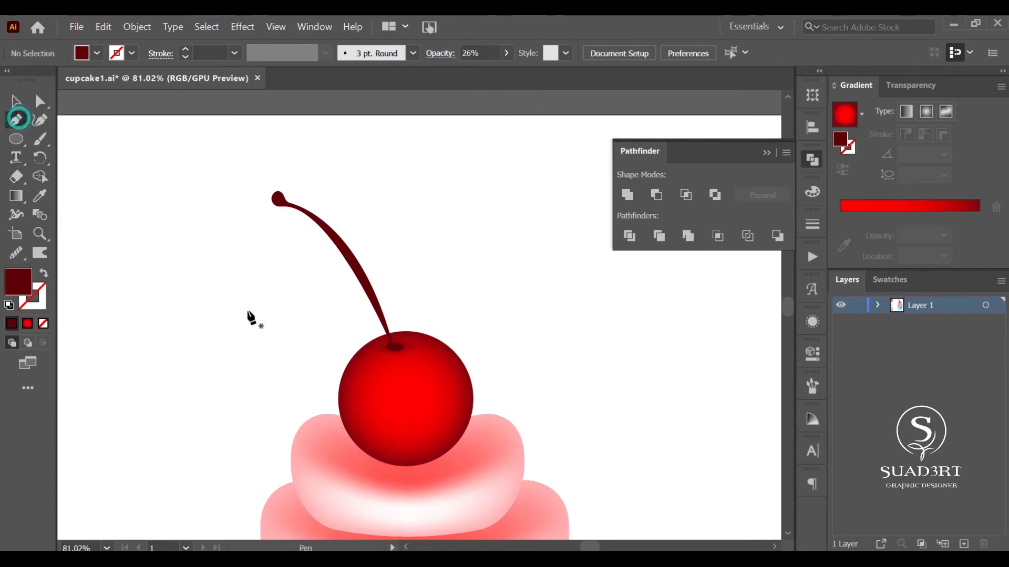
- Draw a narrow crescent about 44 px tall with the Pen tool along the cherry's left side
click(362, 374)
drag(362, 417, 378, 439)
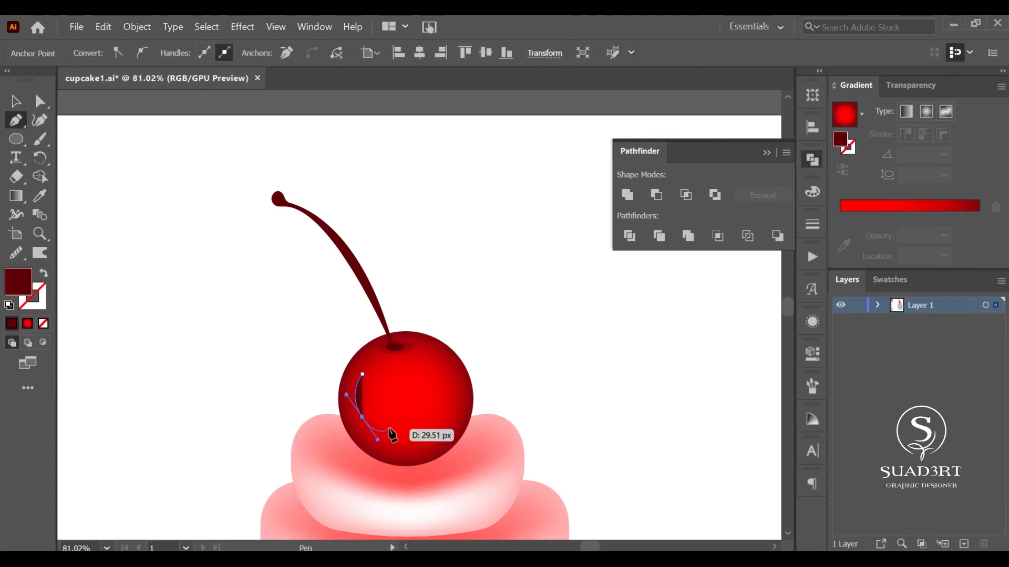
alt+click(361, 416)
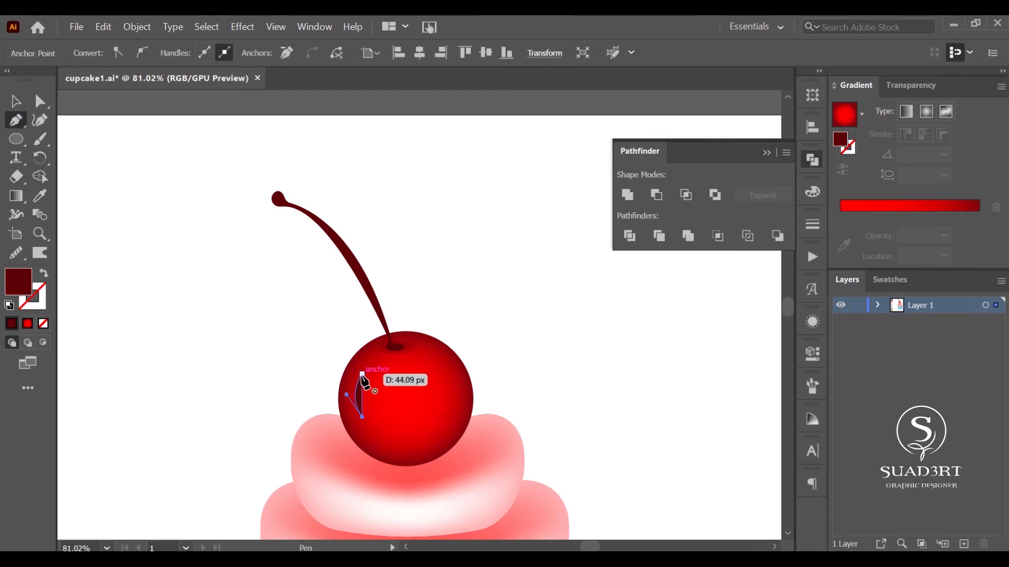
drag(362, 374, 382, 409)
drag(384, 330, 355, 337)
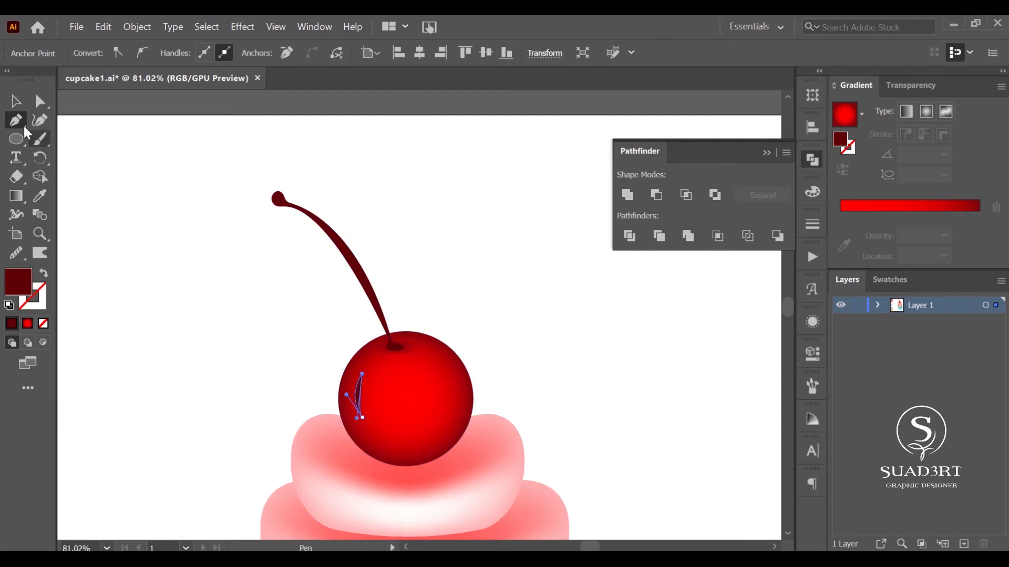
key(v)
click(180, 271)
- Fill the crescent on the cherry with the palette's white and set its opacity to 35%
click(354, 391)
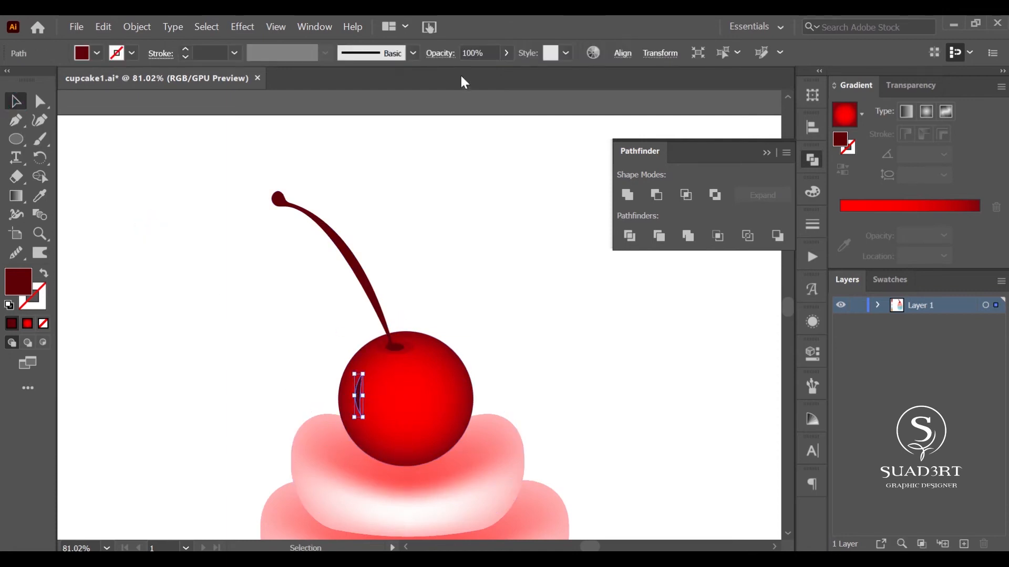
click(37, 198)
click(102, 209)
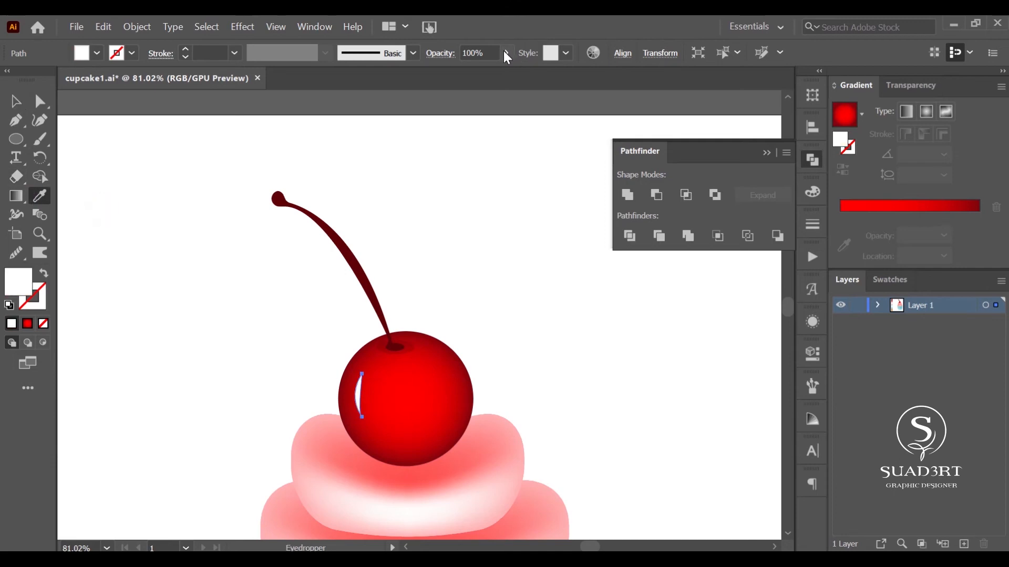
drag(464, 73, 467, 73)
click(16, 102)
click(116, 205)
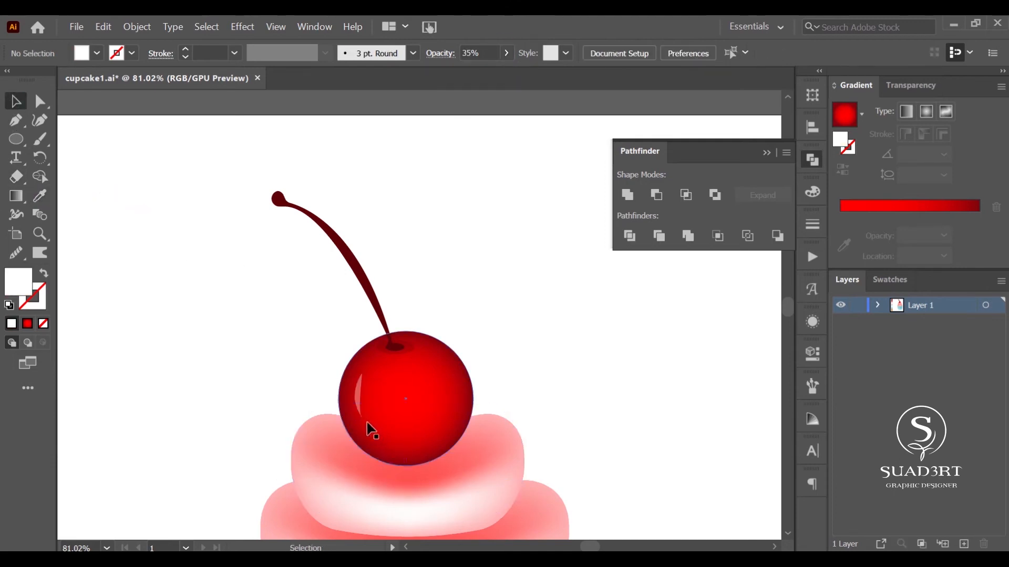
- Add a second, longer and tilted copy of the white crescent highlight below the first on the cherry
drag(361, 413, 374, 430)
click(394, 432)
click(640, 356)
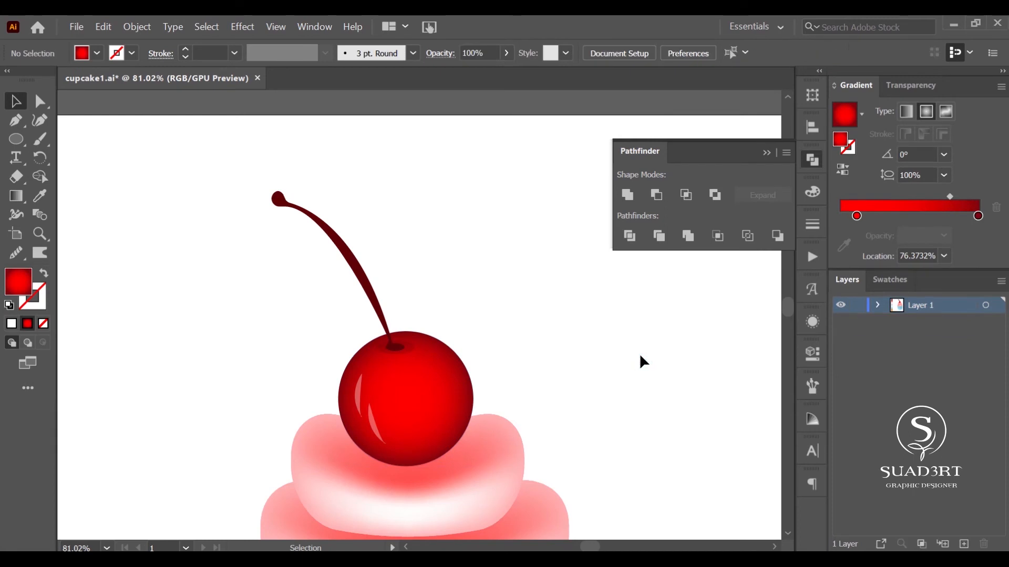
- Save the cupcake1.ai illustration
key(ctrl+0)
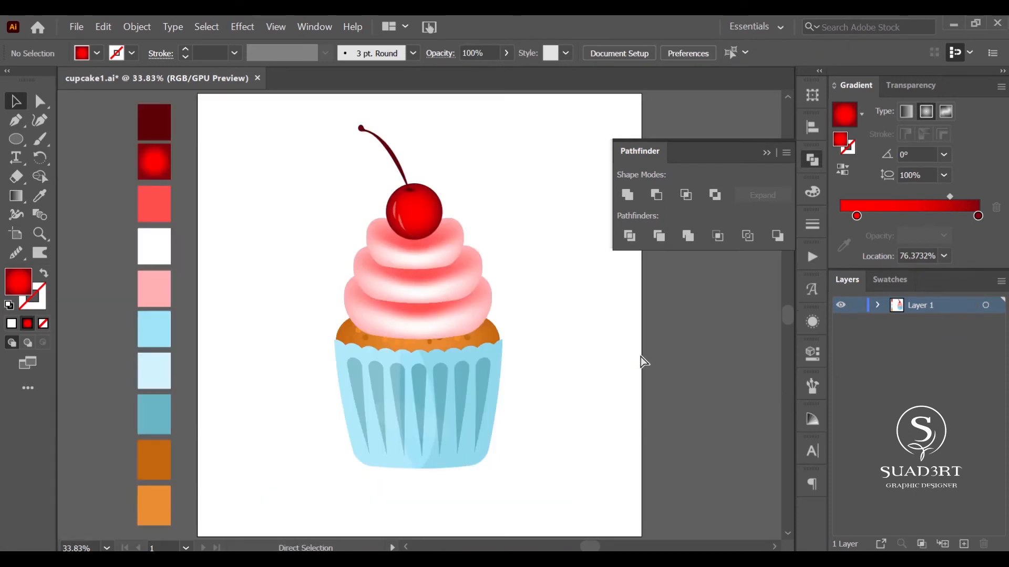
click(765, 152)
key(ctrl+s)
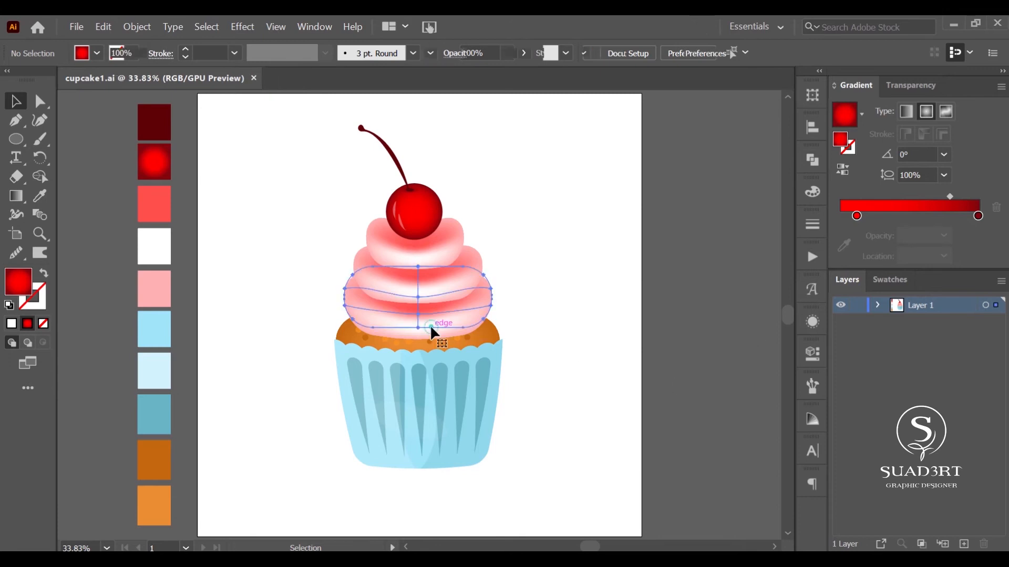
- Add a Multiply drop shadow to the bottom frosting tier and change the shadow colour to brown
click(429, 326)
click(516, 330)
click(457, 329)
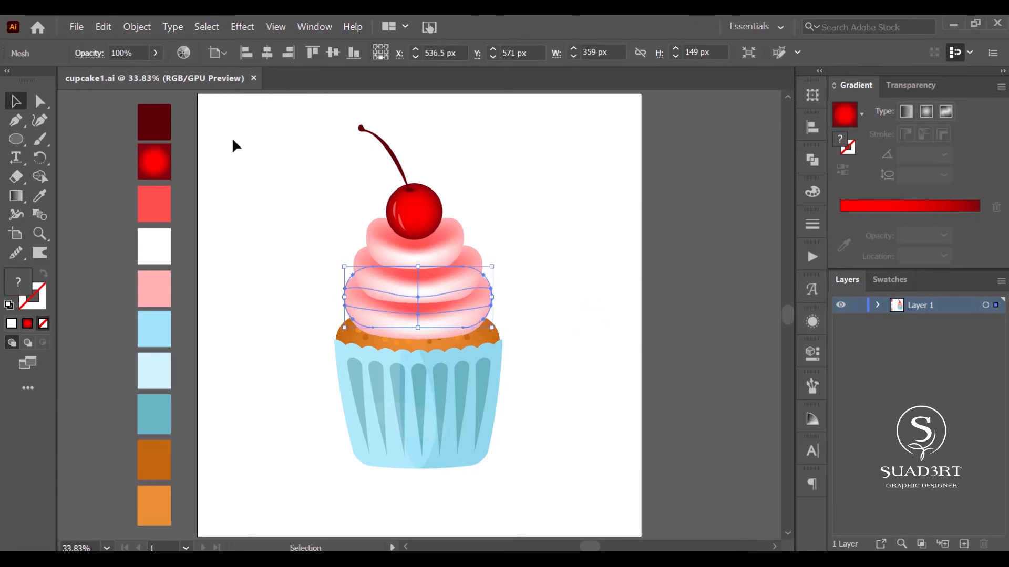
click(245, 29)
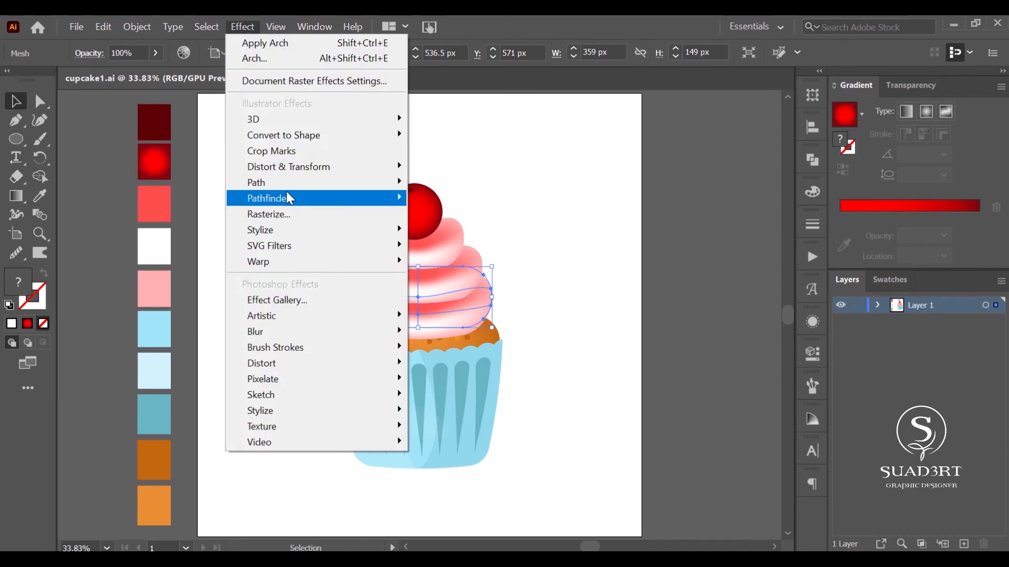
mouse_move(287, 202)
mouse_move(273, 230)
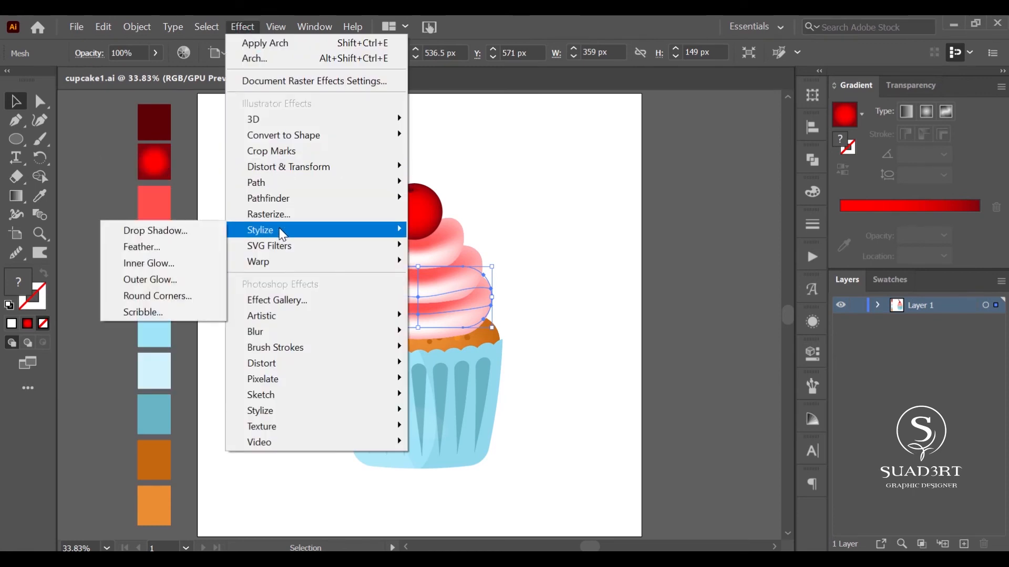
click(194, 228)
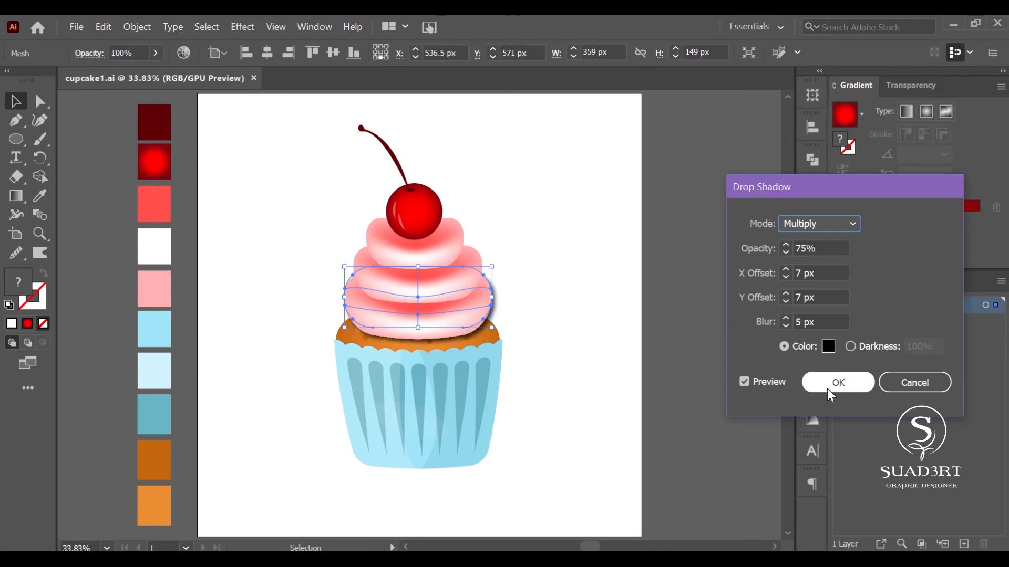
click(829, 346)
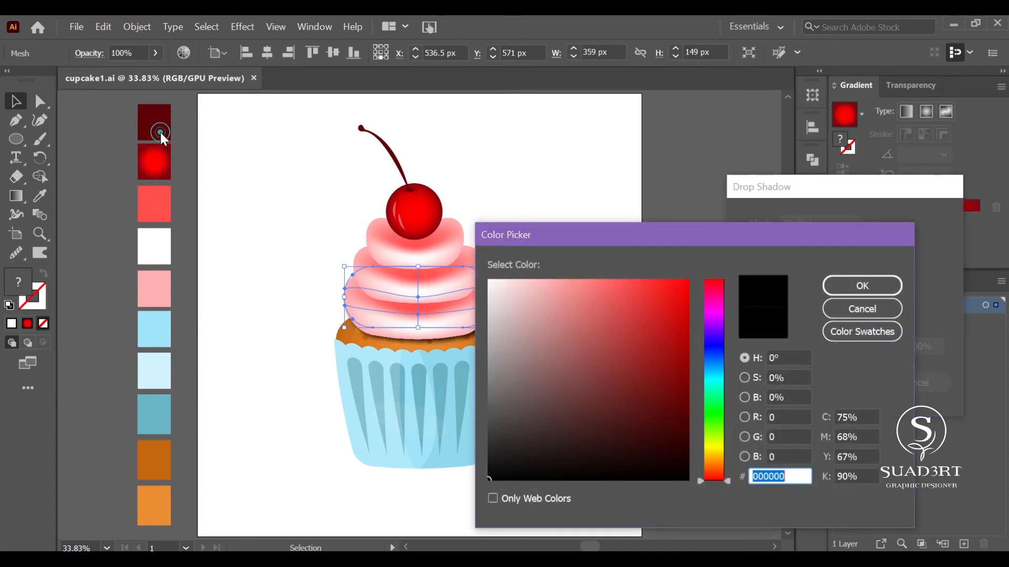
drag(654, 383, 683, 411)
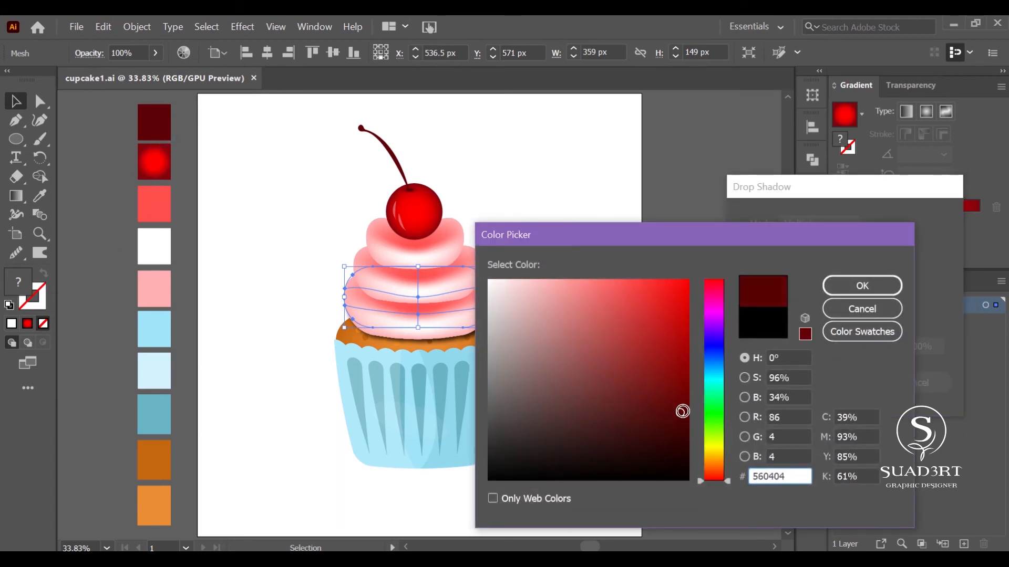
drag(711, 468, 704, 465)
drag(679, 414, 682, 368)
click(849, 292)
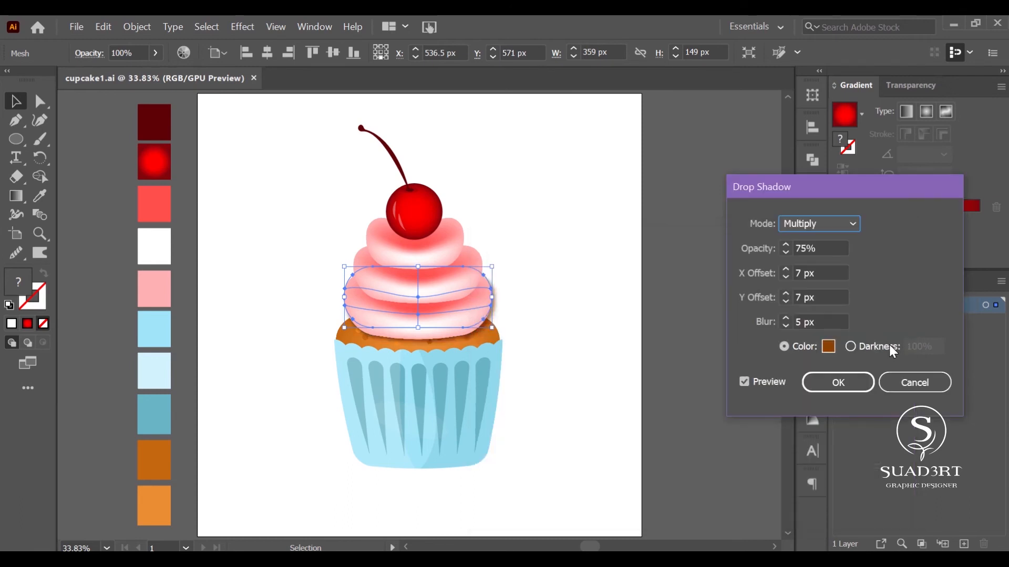
- Set the drop shadow's X offset to 4 px and Y offset to 5 px, reduce its opacity to about 71%, and apply it
click(786, 302)
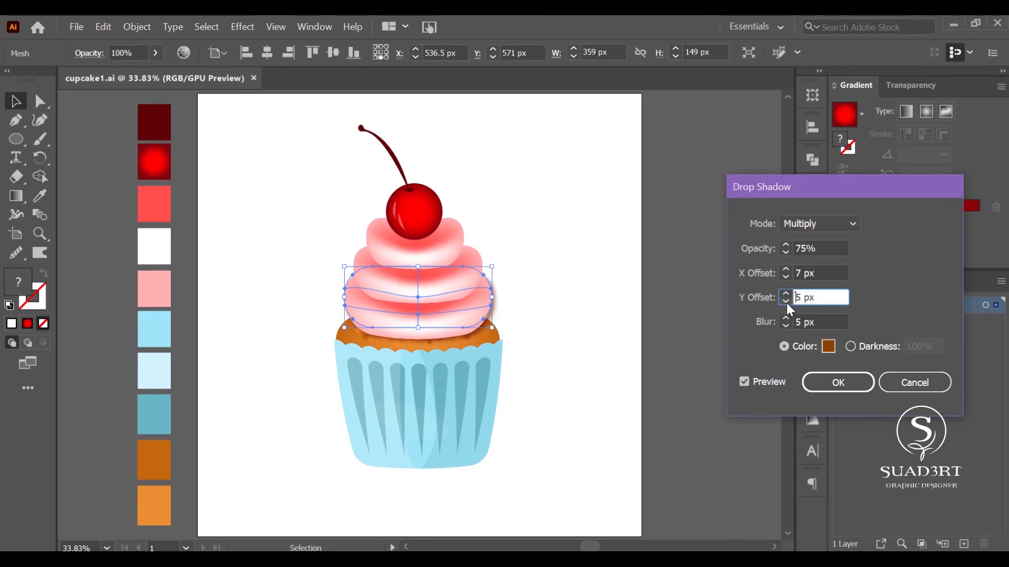
click(787, 276)
click(787, 276)
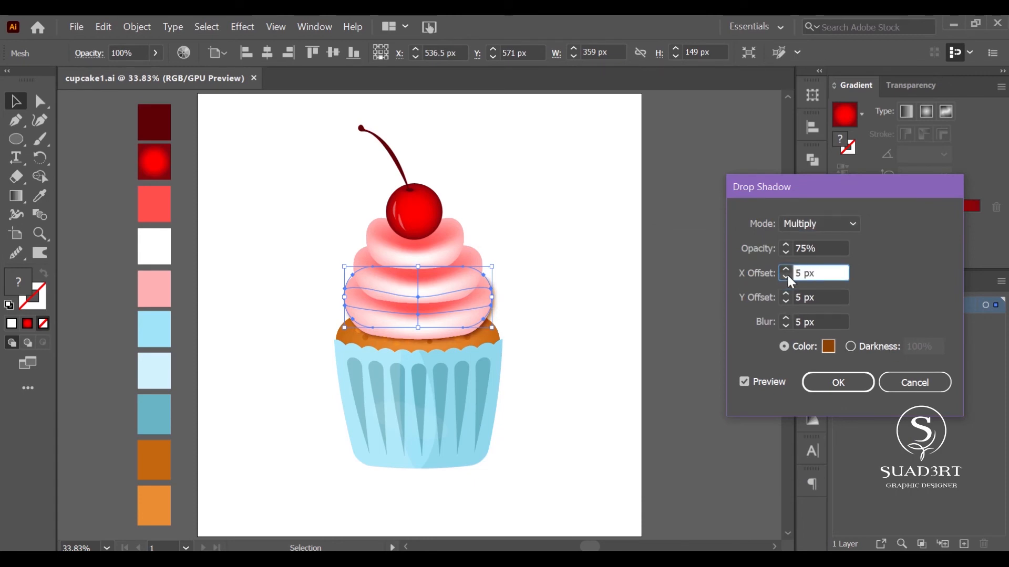
click(785, 253)
click(785, 252)
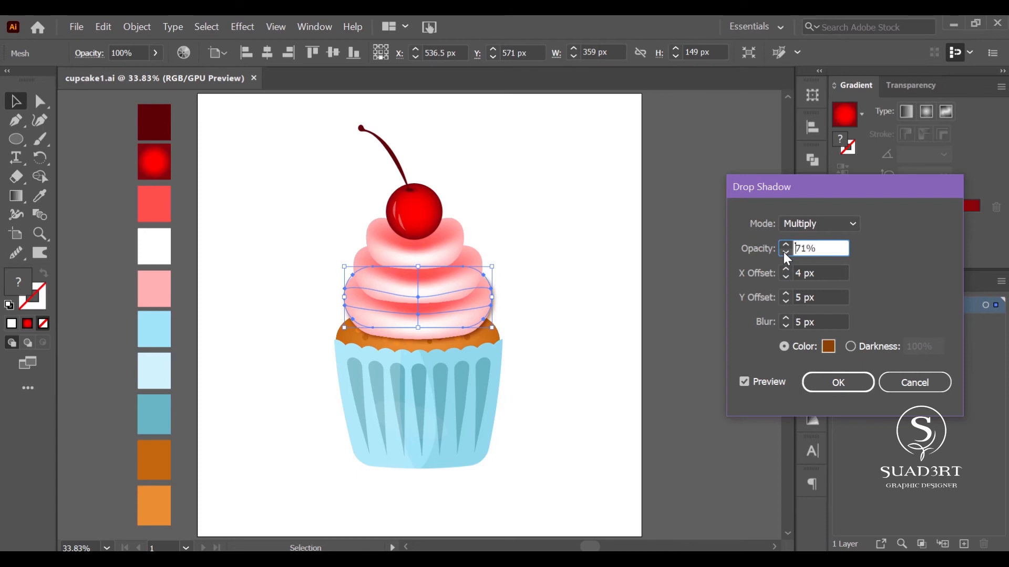
click(787, 325)
click(835, 382)
click(736, 396)
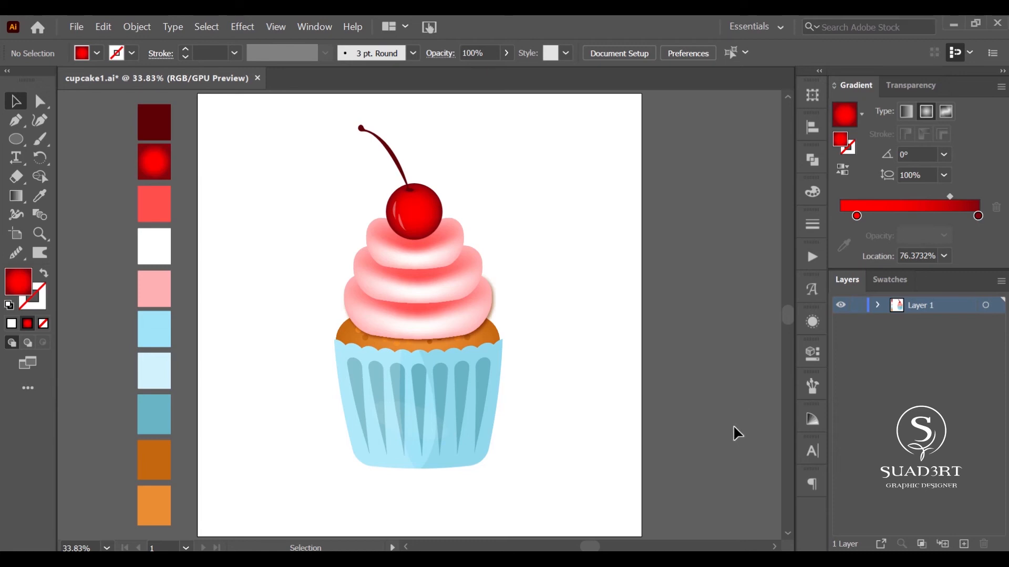
click(427, 214)
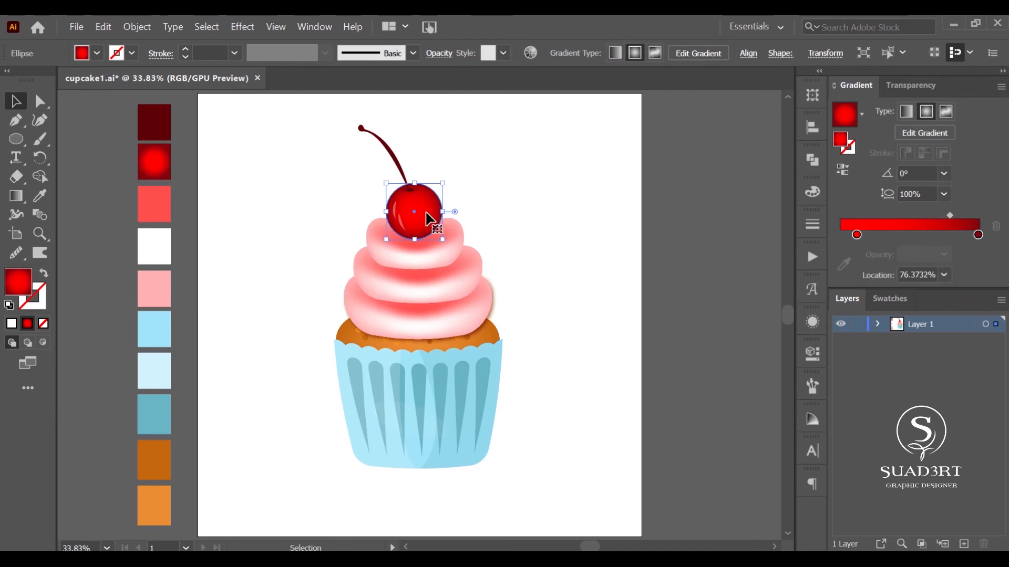
drag(443, 136, 396, 230)
click(508, 153)
click(420, 215)
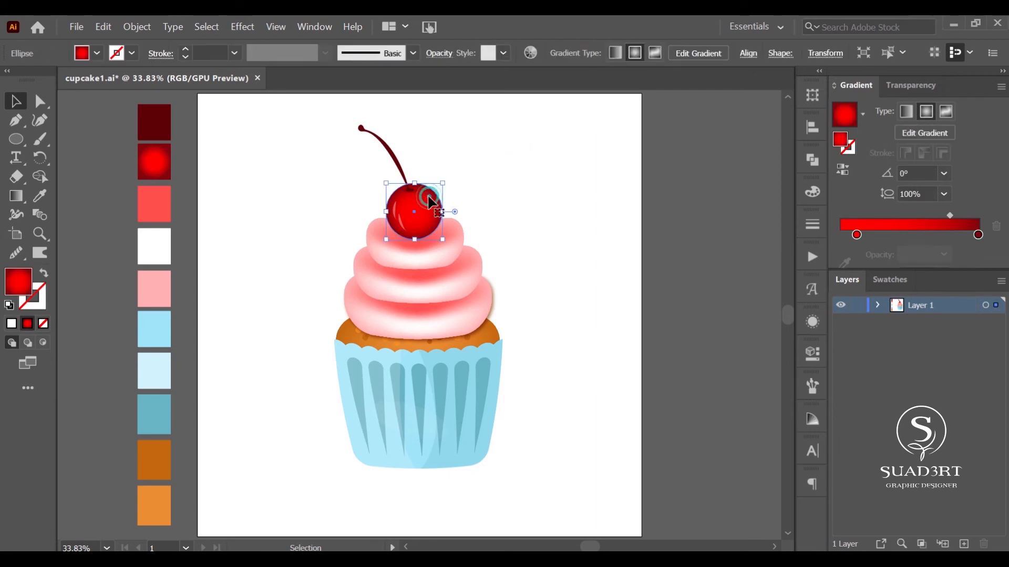
click(401, 216)
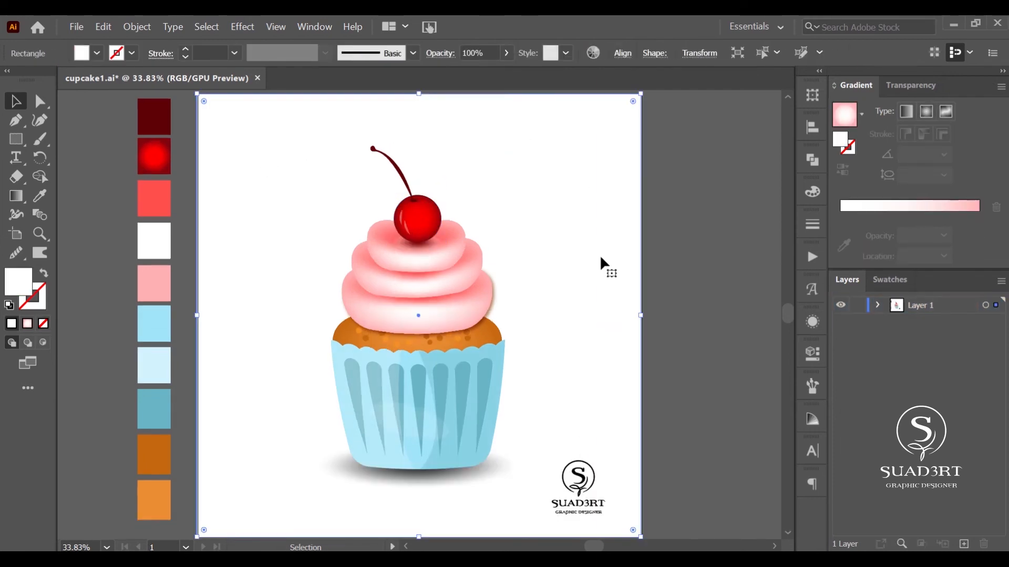
- Fill the background rectangle with the white-to-pink radial gradient
click(40, 196)
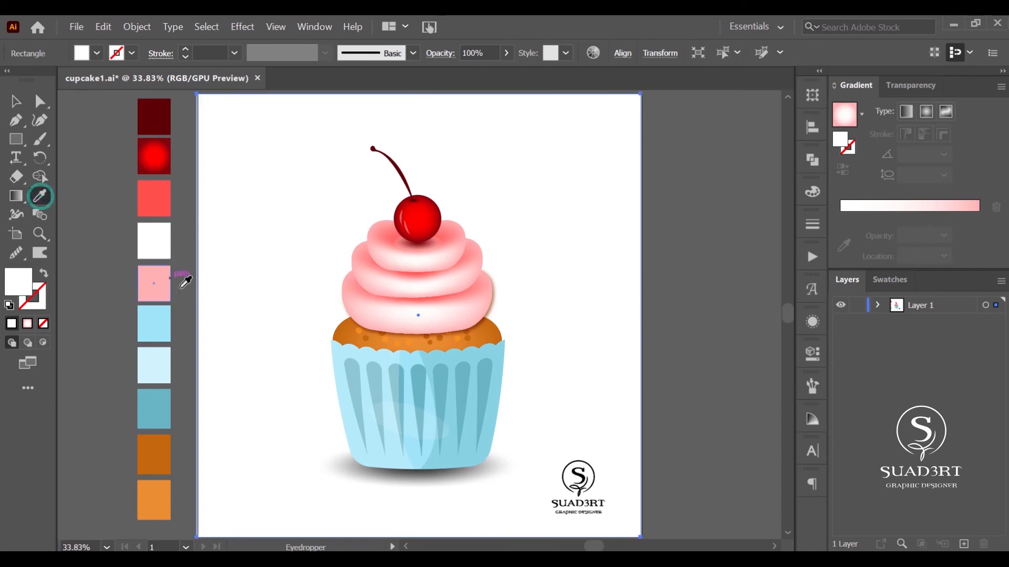
click(155, 283)
click(844, 126)
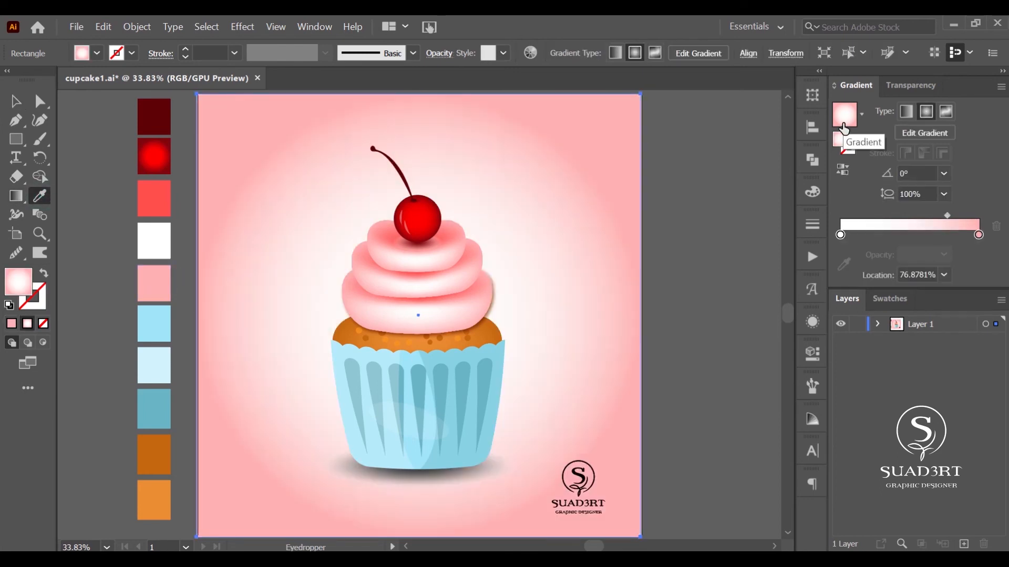
- Set the midpoint location of the background's radial gradient to 70%
click(918, 216)
drag(915, 223, 953, 214)
click(945, 275)
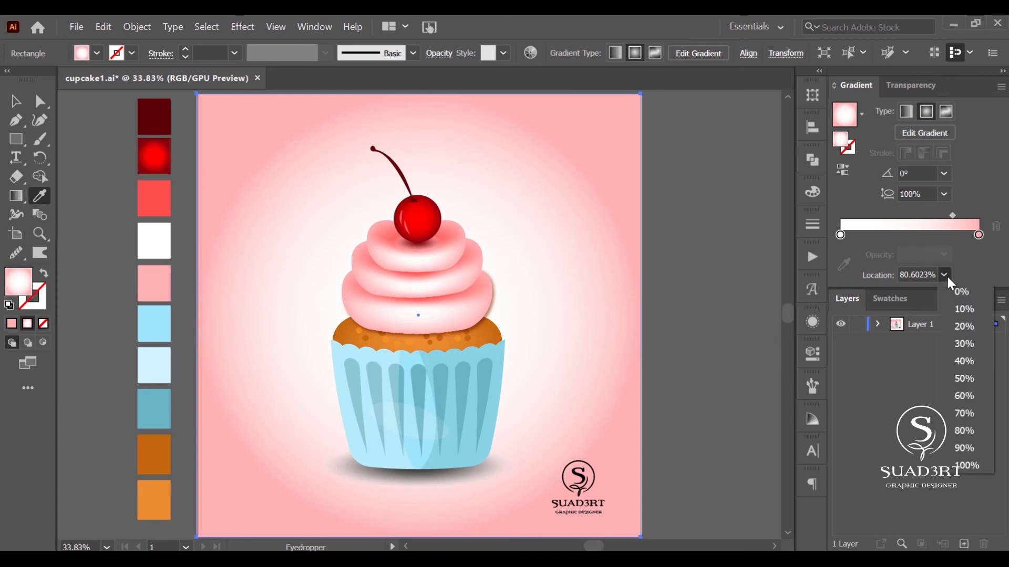
click(972, 415)
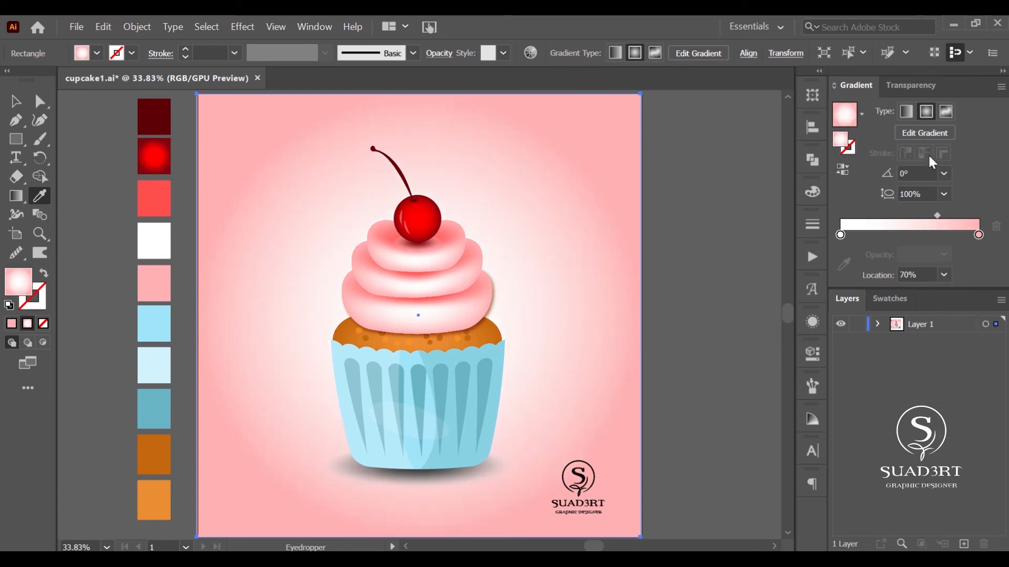
- Lower the opacity of the background rectangle so its pink gradient becomes paler
ctrl+click(196, 135)
key(v)
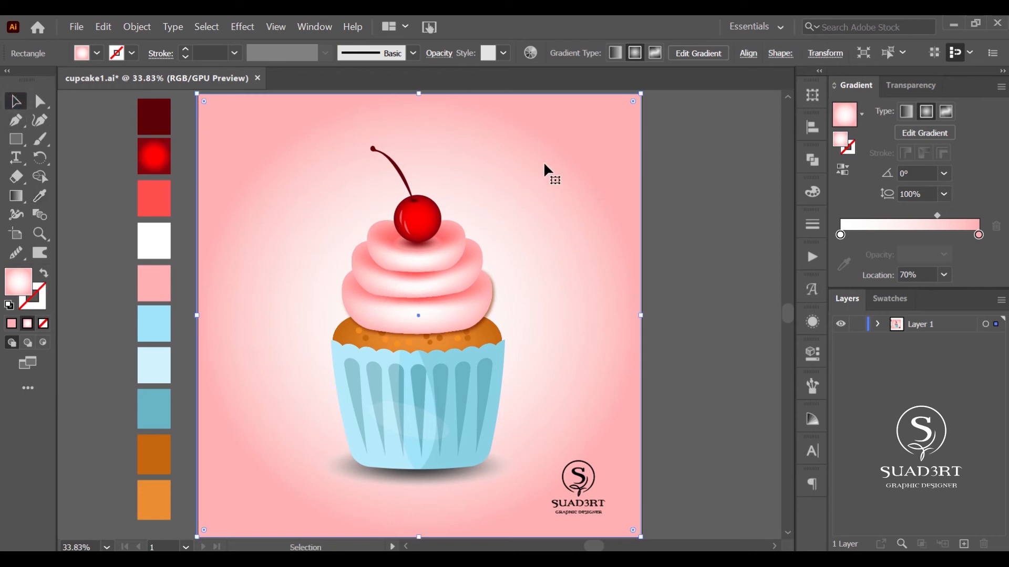
click(439, 53)
click(430, 79)
drag(430, 98, 409, 103)
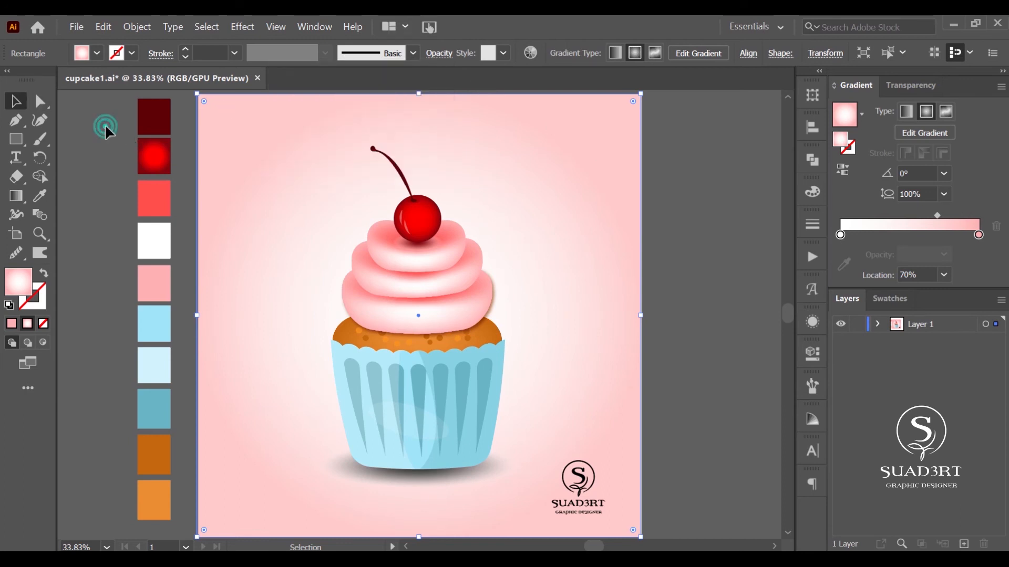
- Draw one half of a heart beside the artboard with the Pen tool, as an unfilled path with a white outline
click(18, 124)
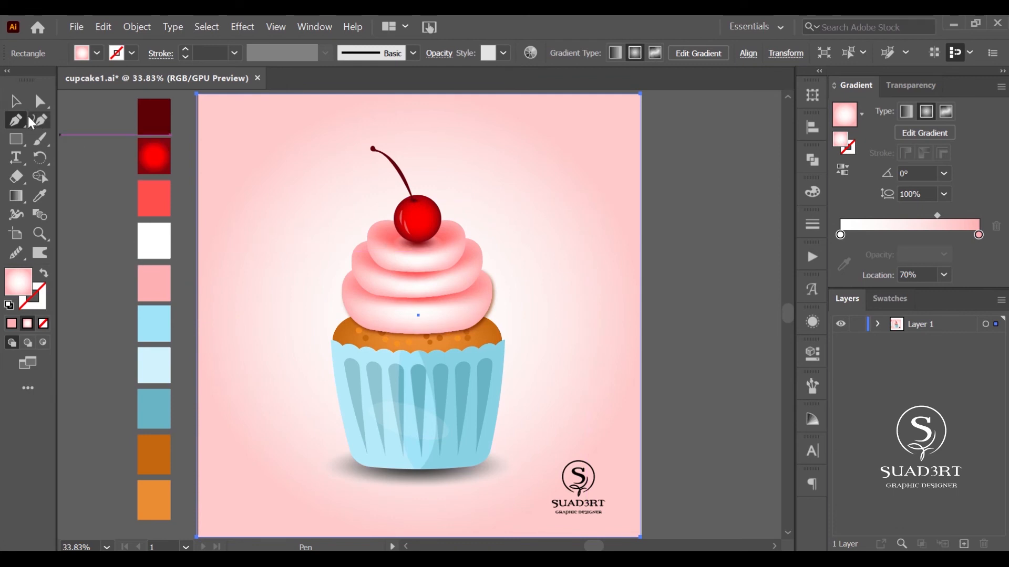
click(15, 100)
click(153, 241)
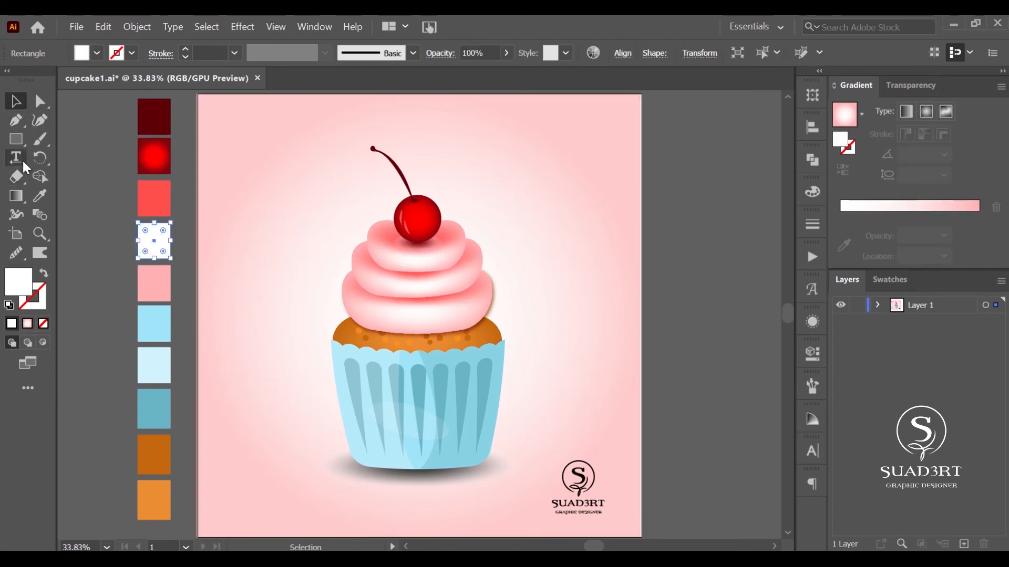
click(16, 120)
drag(690, 232, 726, 231)
mouse_move(694, 260)
mouse_down()
mouse_move(699, 282)
mouse_move(691, 266)
mouse_up()
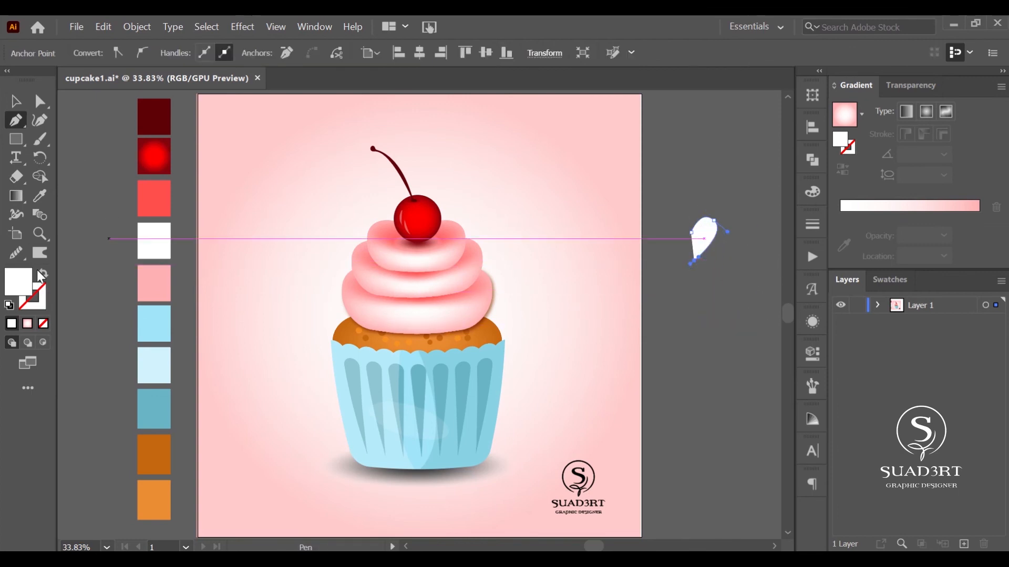
key(shift+x)
click(16, 100)
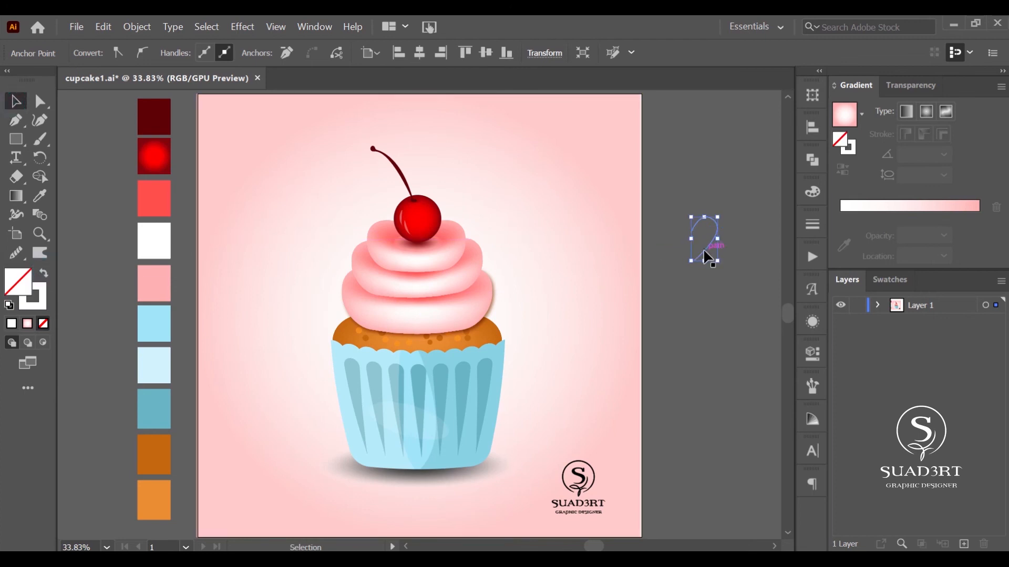
- Duplicate the half-heart to its left and reflect the copy across the vertical axis to form a heart
drag(708, 257, 678, 254)
right_click(677, 251)
mouse_move(703, 480)
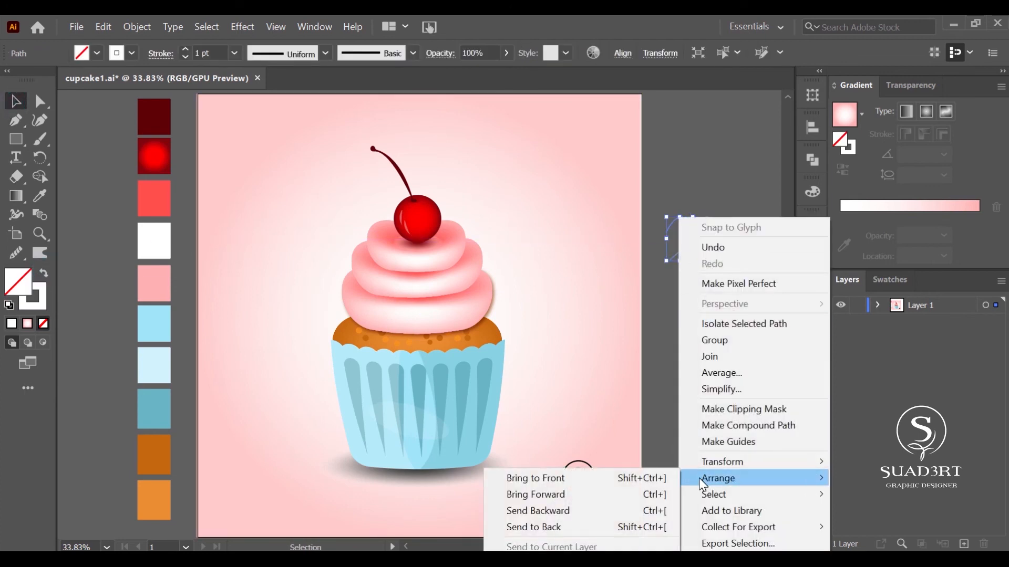
mouse_move(705, 462)
click(534, 387)
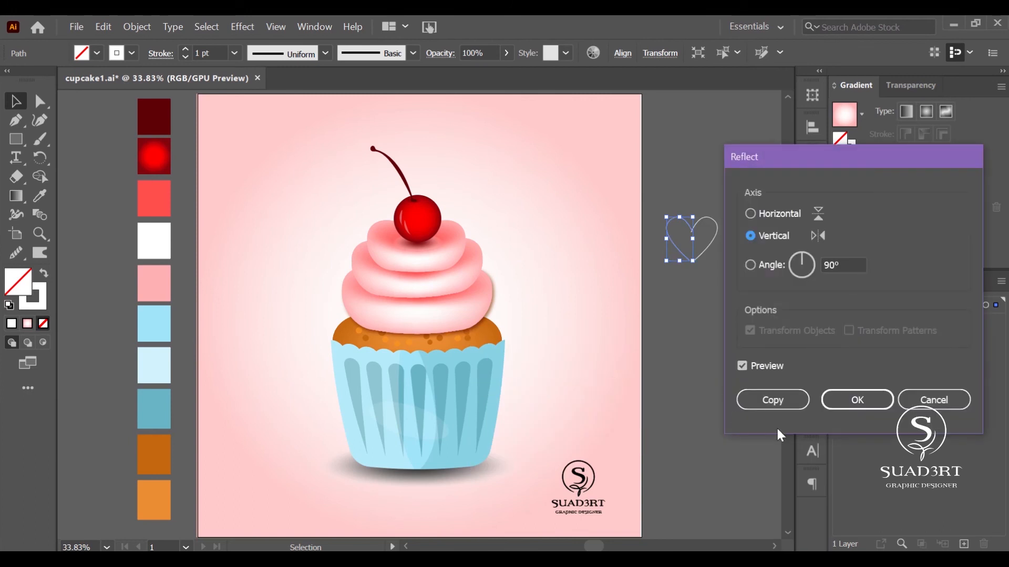
click(862, 403)
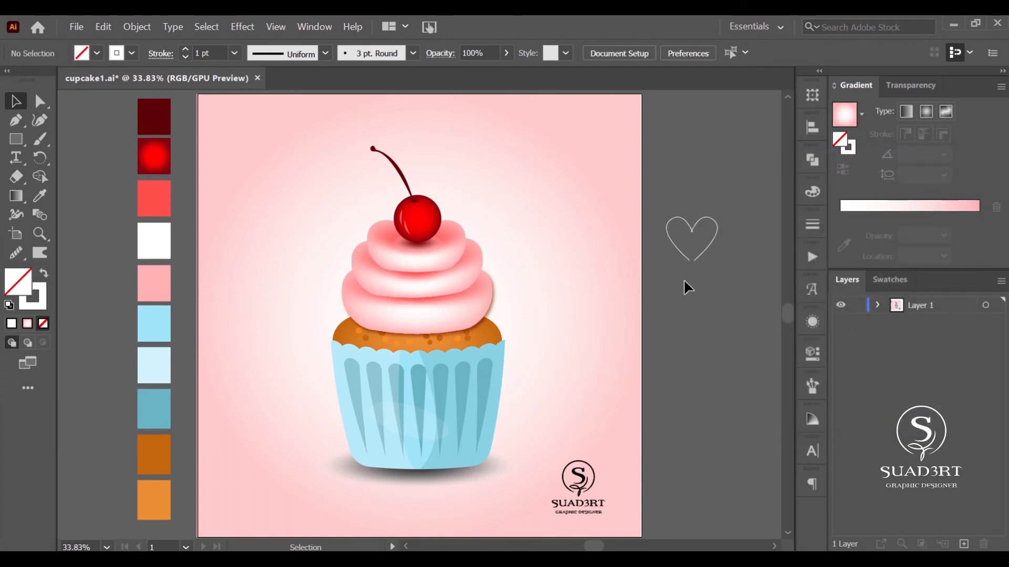
- Group the two halves of the heart
drag(700, 243, 678, 266)
right_click(694, 262)
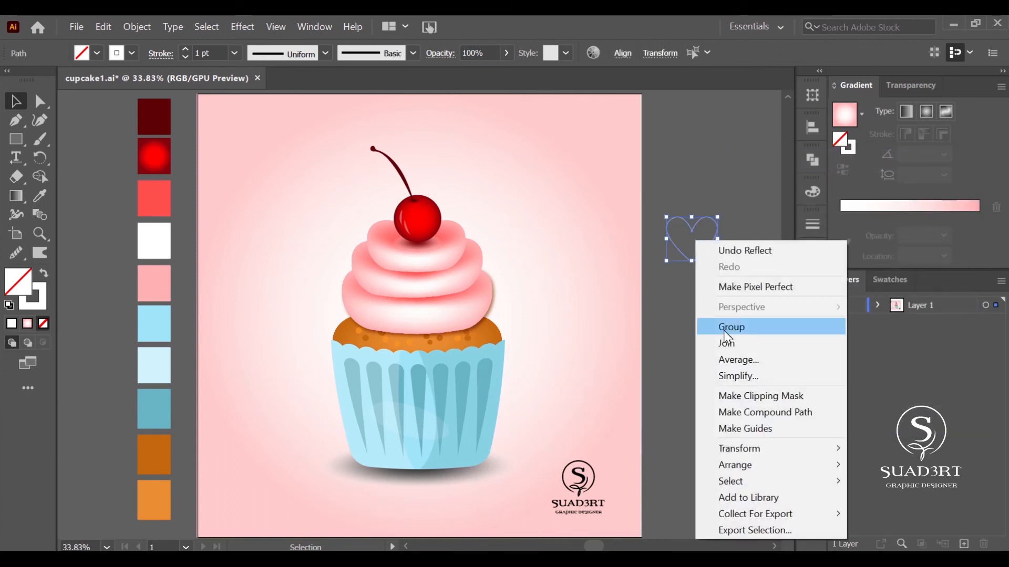
click(728, 327)
click(720, 318)
- Ungroup the two halves of the heart
key(z)
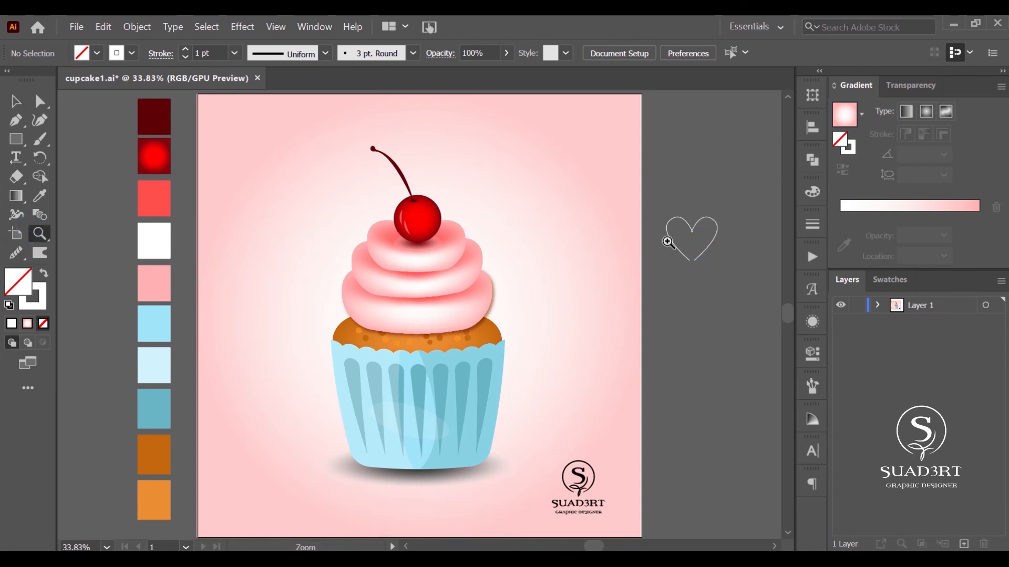
drag(669, 243, 701, 270)
key(v)
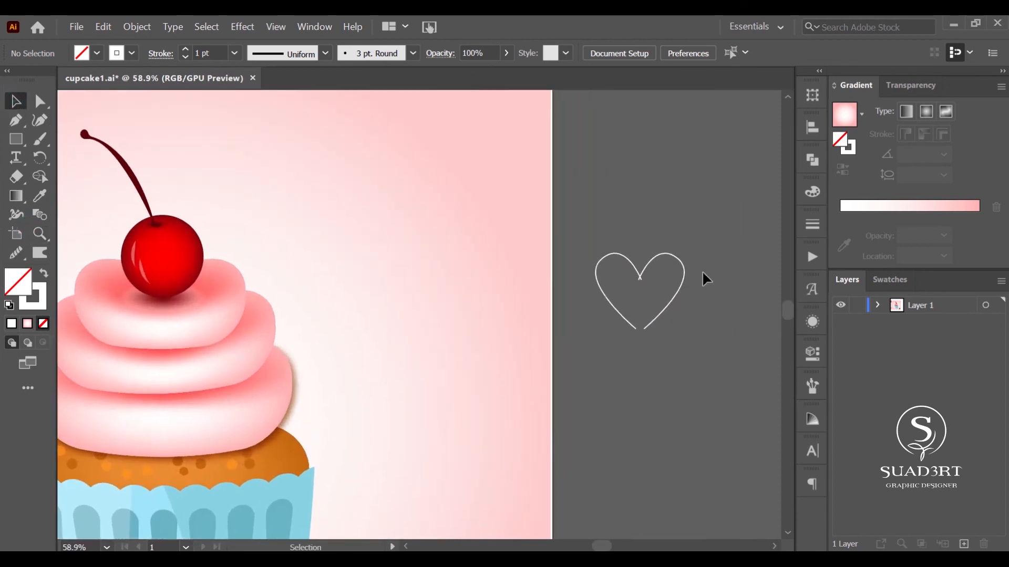
click(683, 266)
right_click(684, 268)
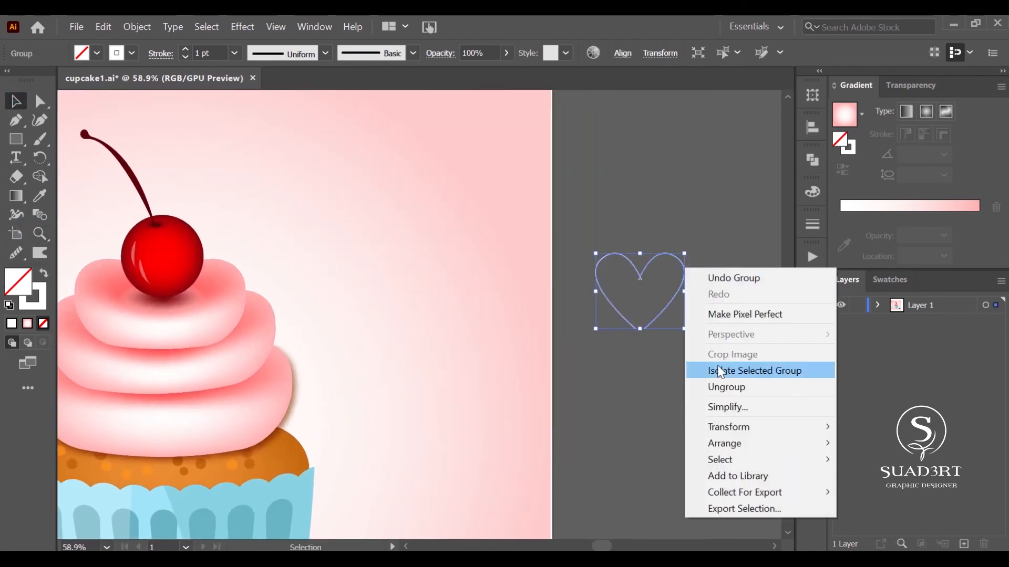
click(722, 394)
- Move the heart halves closer together so their lower ends meet in a closed tip
drag(621, 316, 672, 294)
click(660, 363)
click(638, 322)
click(662, 380)
- Unite the two heart halves with Pathfinder and swap fill and stroke to make the heart solid white
click(813, 159)
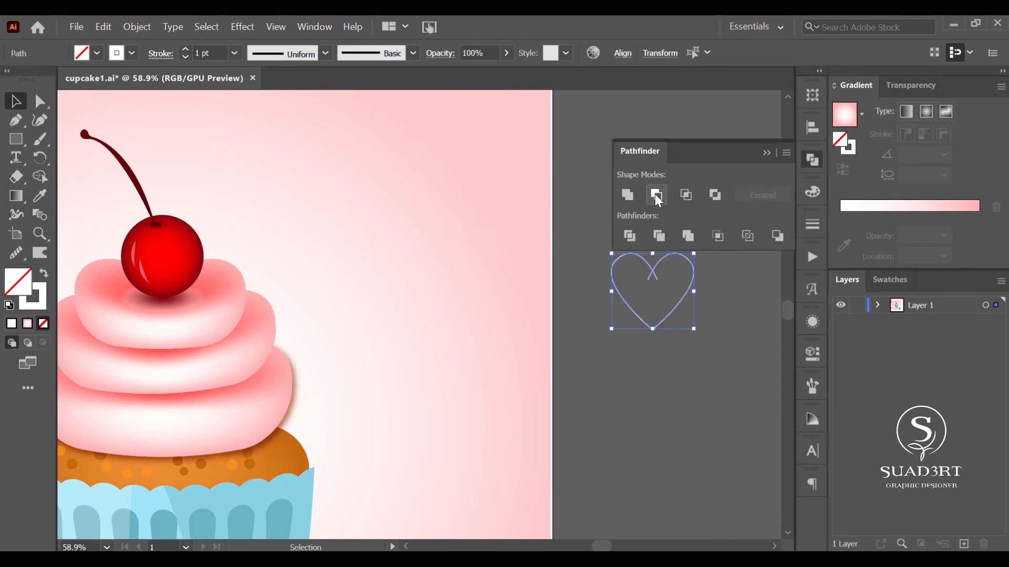
click(628, 195)
click(766, 152)
drag(759, 305, 597, 380)
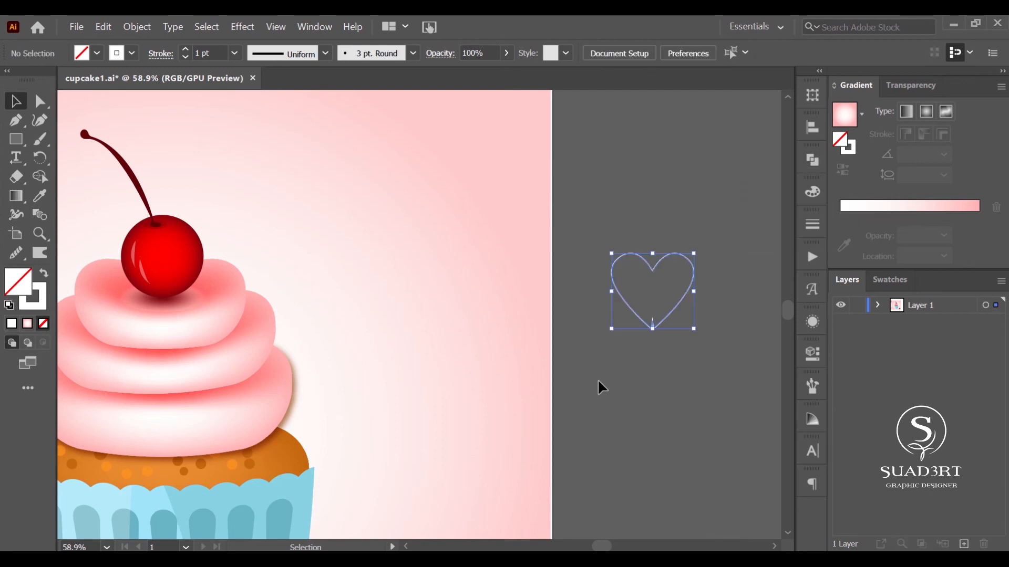
click(43, 273)
- Scale the white heart down and place copies of it in two staggered rows beside the artboard, five in the upper row
mouse_move(693, 254)
mouse_down()
mouse_move(633, 310)
mouse_move(604, 209)
mouse_move(736, 210)
mouse_move(737, 246)
mouse_move(707, 241)
mouse_up()
key(ctrl+shift+a)
drag(707, 242, 676, 241)
drag(676, 242, 650, 242)
drag(649, 241, 751, 197)
click(809, 131)
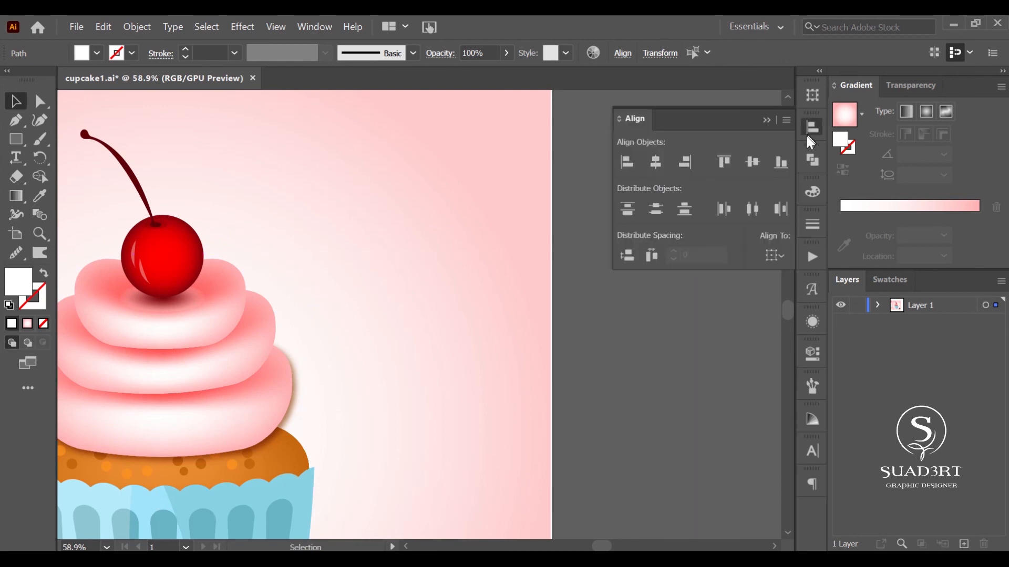
click(767, 120)
drag(709, 256, 733, 250)
click(727, 303)
- Group the small white hearts, place two more copies side by side in a strip, and group all three sets together
drag(754, 190, 616, 265)
right_click(710, 240)
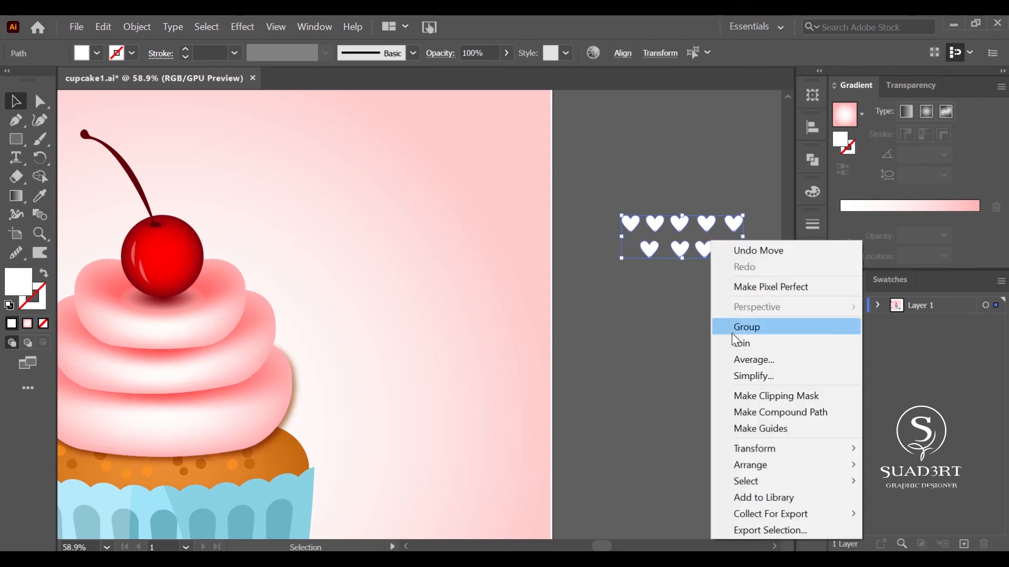
click(735, 326)
drag(682, 253, 726, 188)
shift+click(601, 189)
shift+click(461, 179)
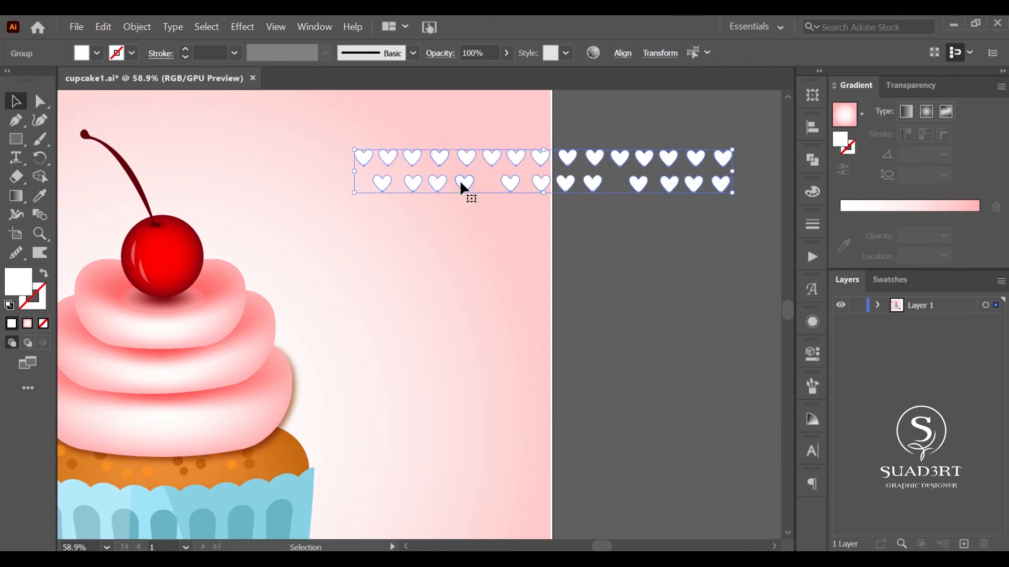
right_click(462, 182)
click(529, 289)
- Move the strip of hearts onto the artboard's upper-left corner and start repeating it down the background
key(ctrl+0)
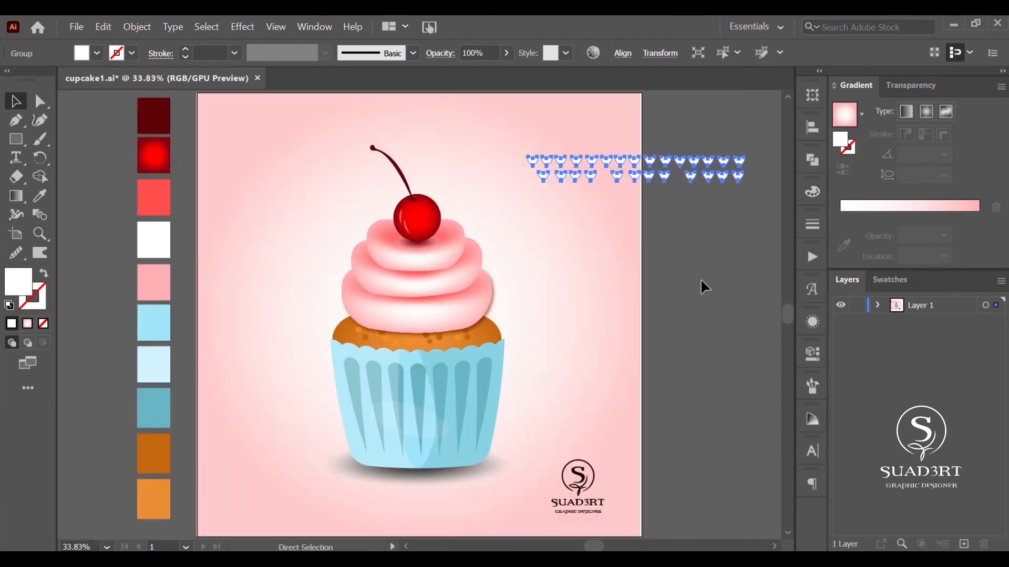
drag(694, 178, 366, 125)
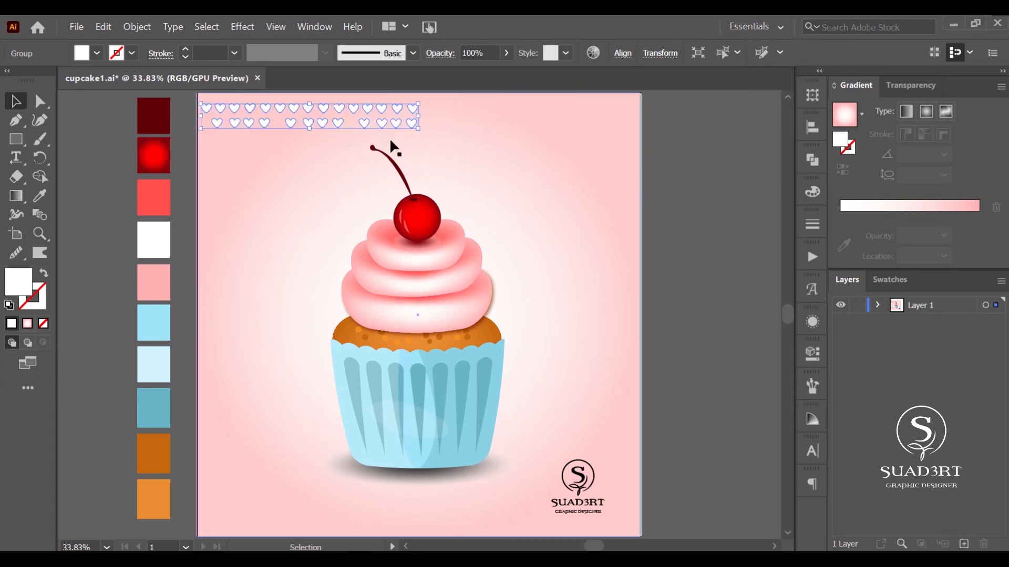
click(461, 175)
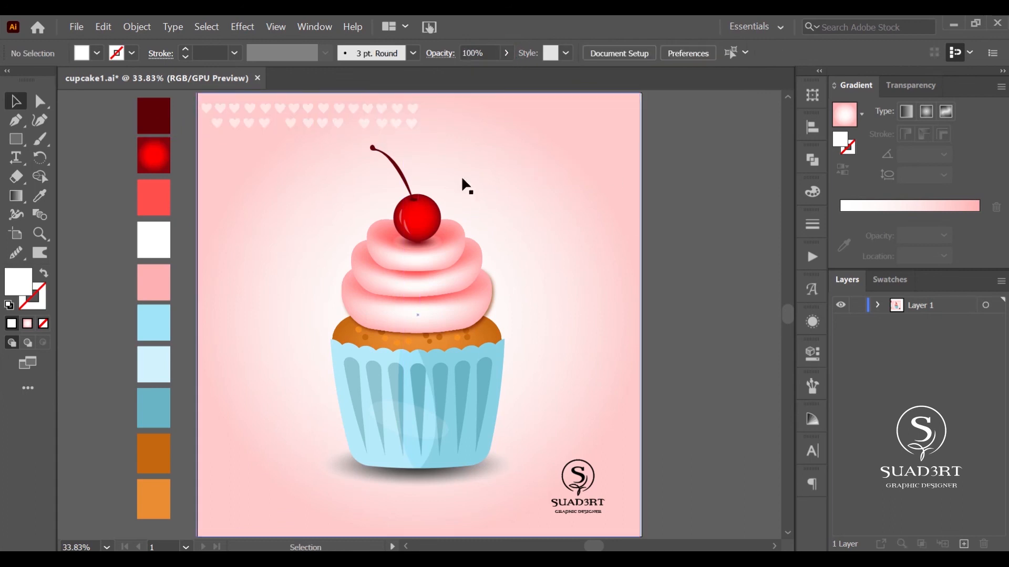
drag(406, 121, 347, 297)
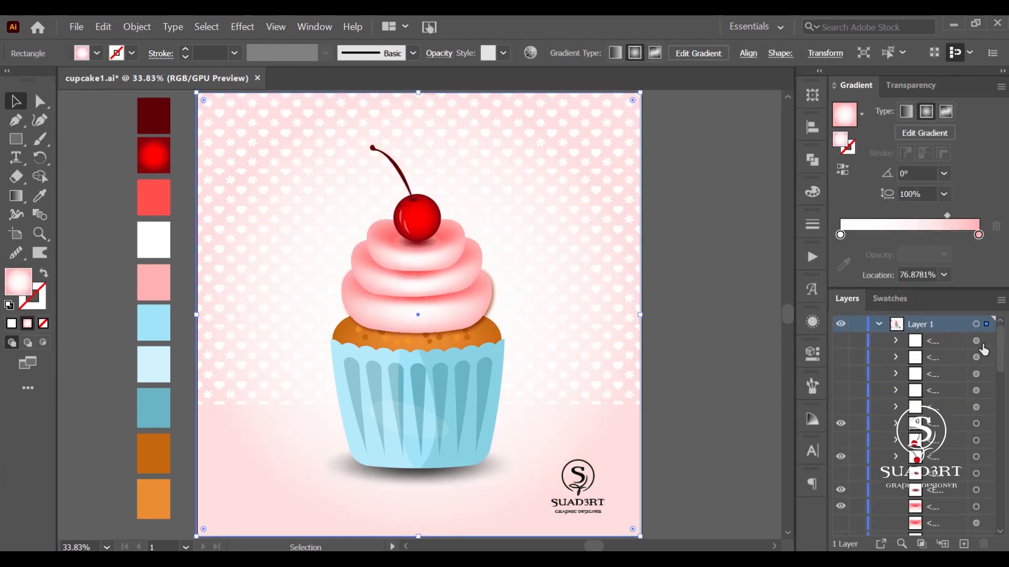
- Select the white heart-and-flower pattern group behind the cupcake and scale it to span the artboard's width from its upper edge
drag(1001, 350, 1005, 531)
click(852, 496)
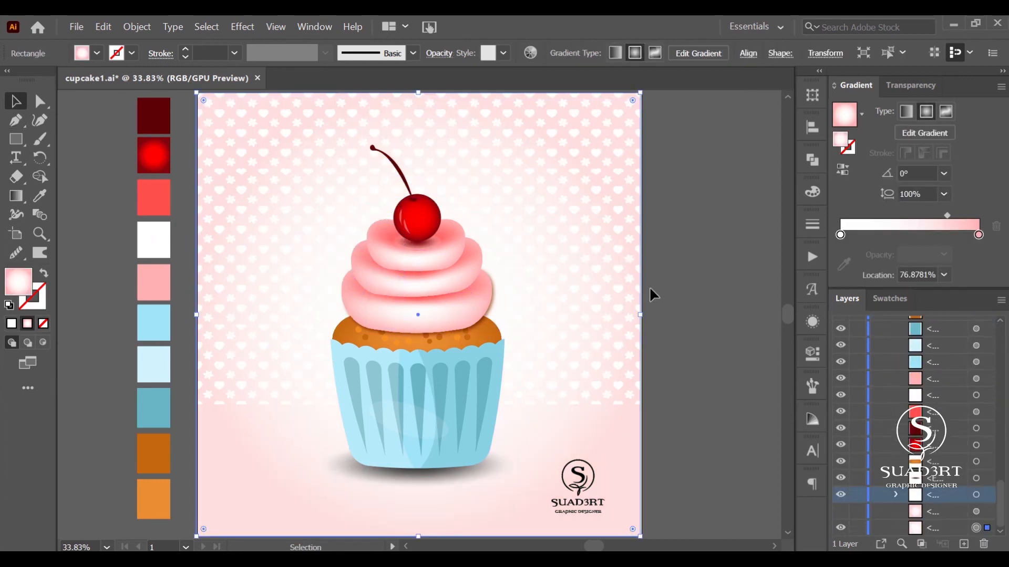
click(533, 184)
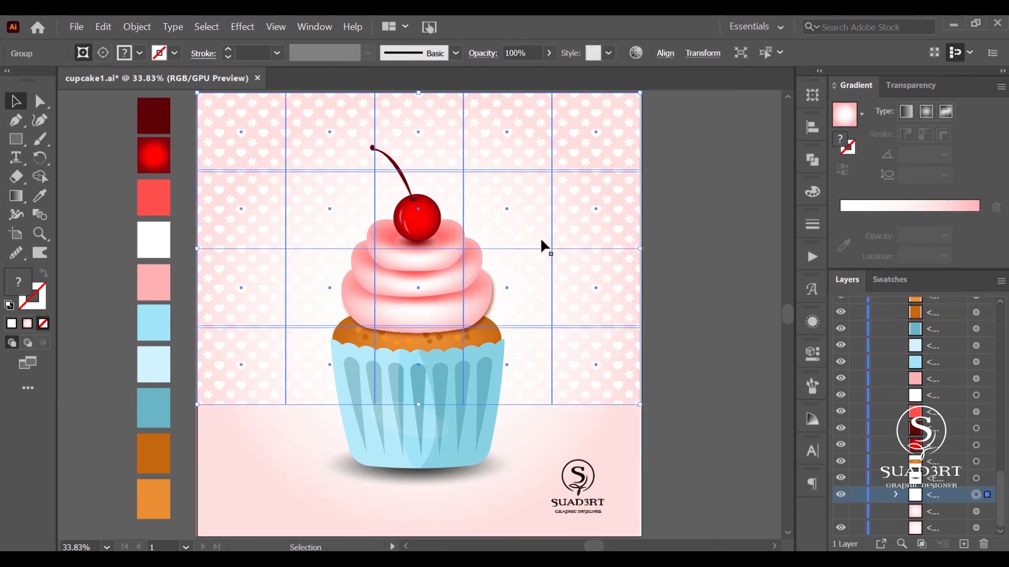
drag(640, 405, 659, 418)
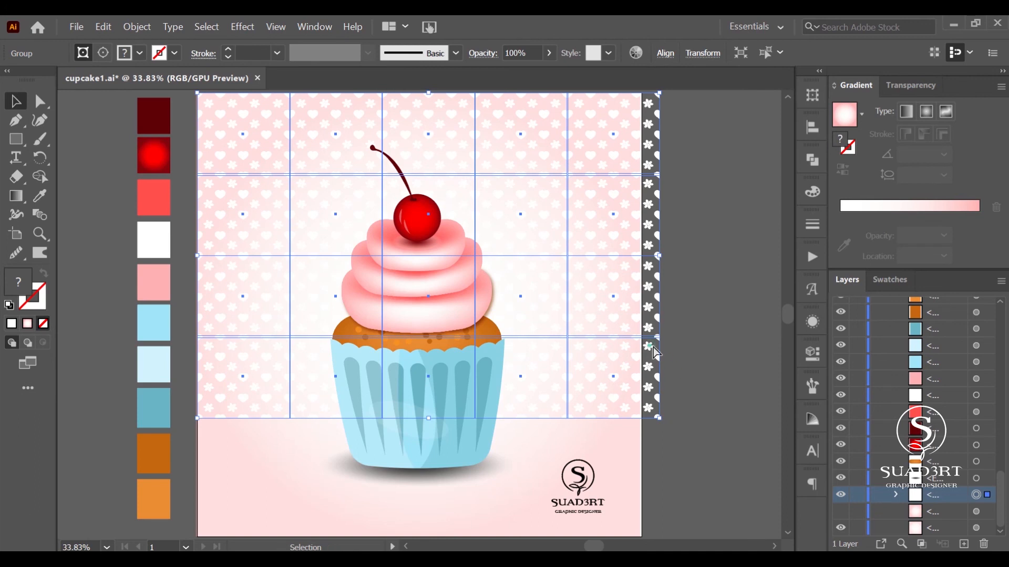
drag(653, 354, 669, 357)
drag(651, 196, 620, 199)
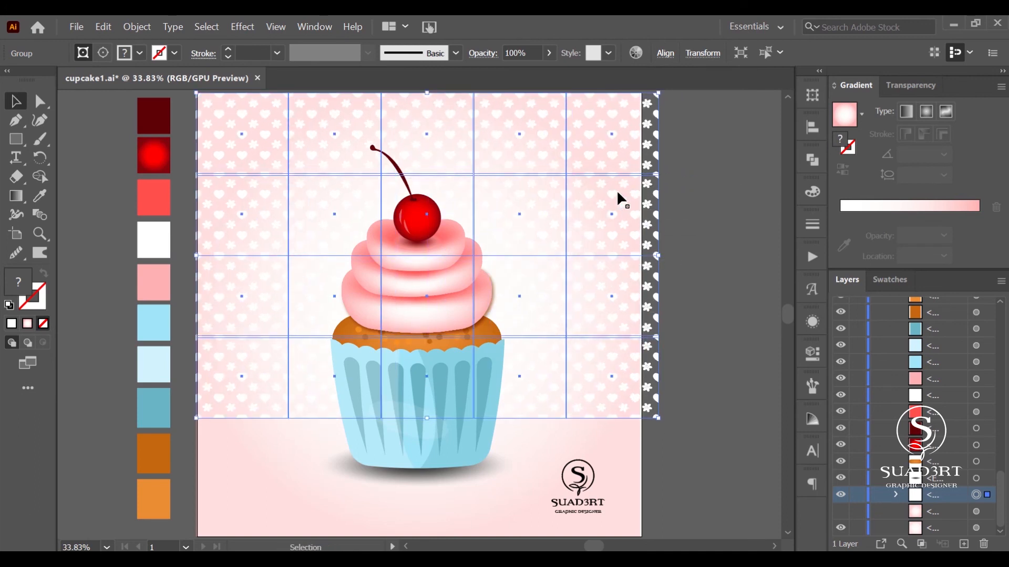
drag(658, 93, 640, 106)
mouse_move(374, 148)
mouse_down()
mouse_move(367, 117)
mouse_move(373, 137)
mouse_up()
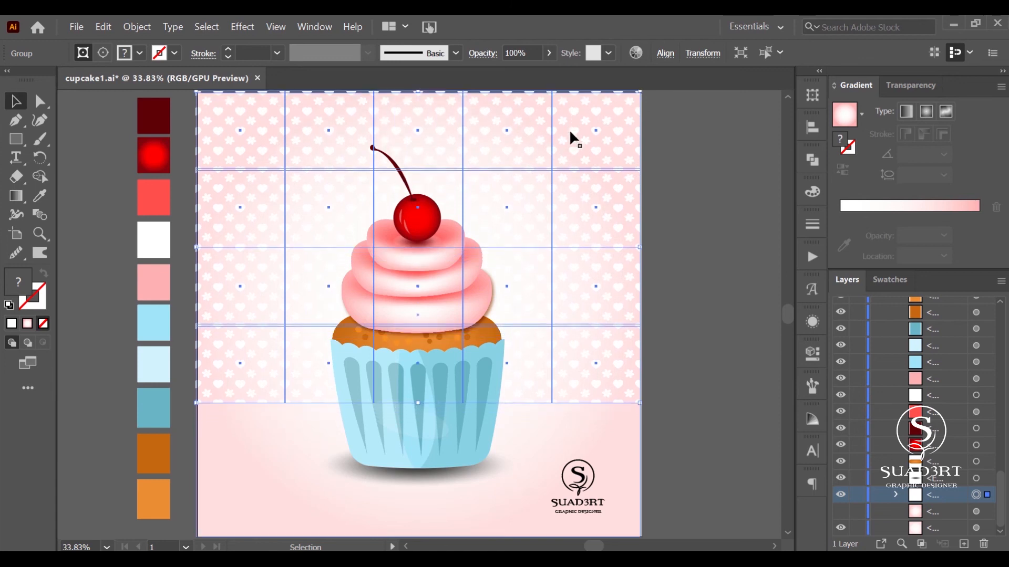
drag(196, 252, 198, 252)
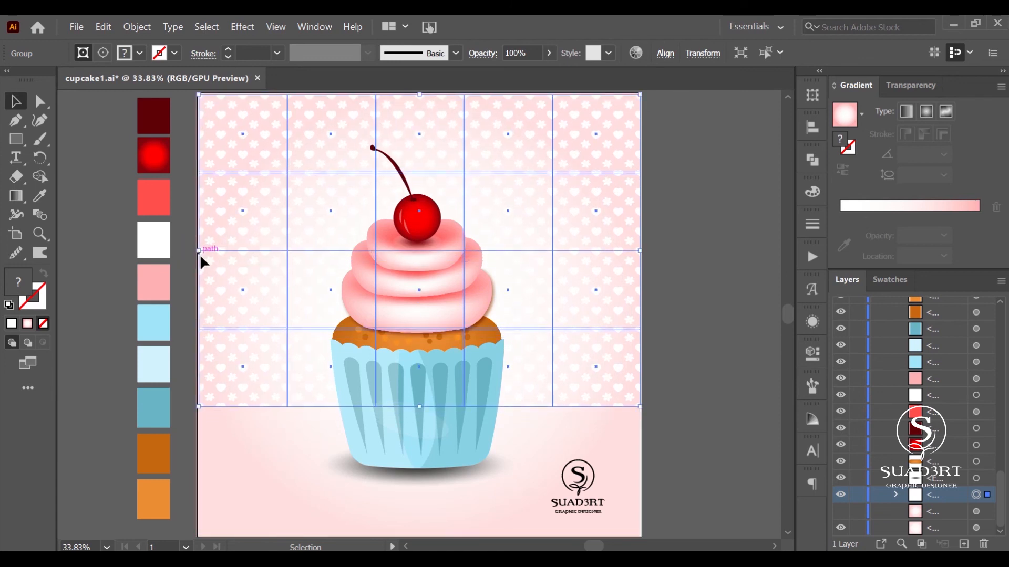
click(670, 300)
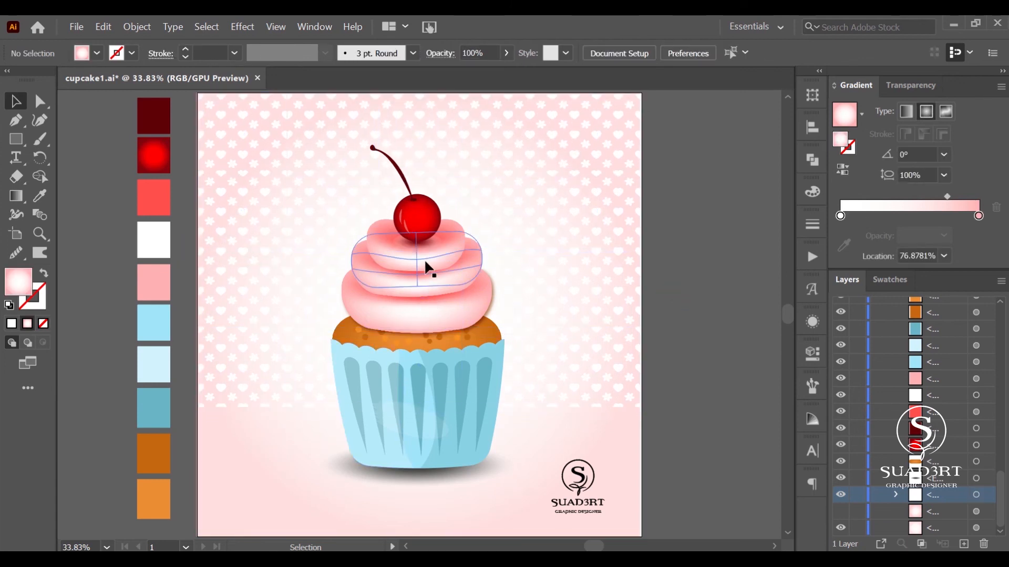
- Place a copy of the cherry with its stem at the lower-right base of the cupcake and rotate it clockwise so the stem stands upright
click(418, 220)
click(149, 285)
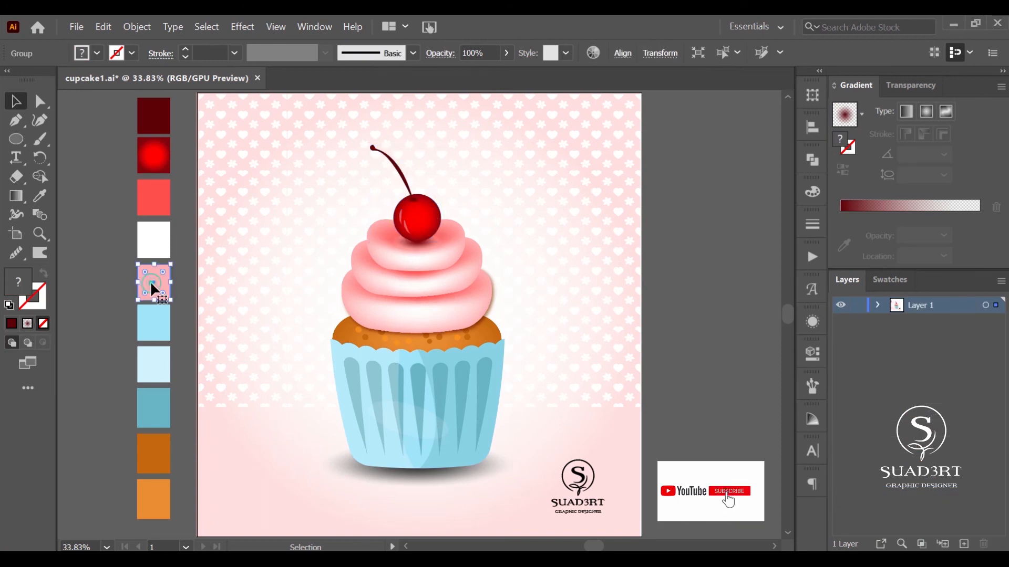
click(437, 221)
drag(437, 220, 502, 469)
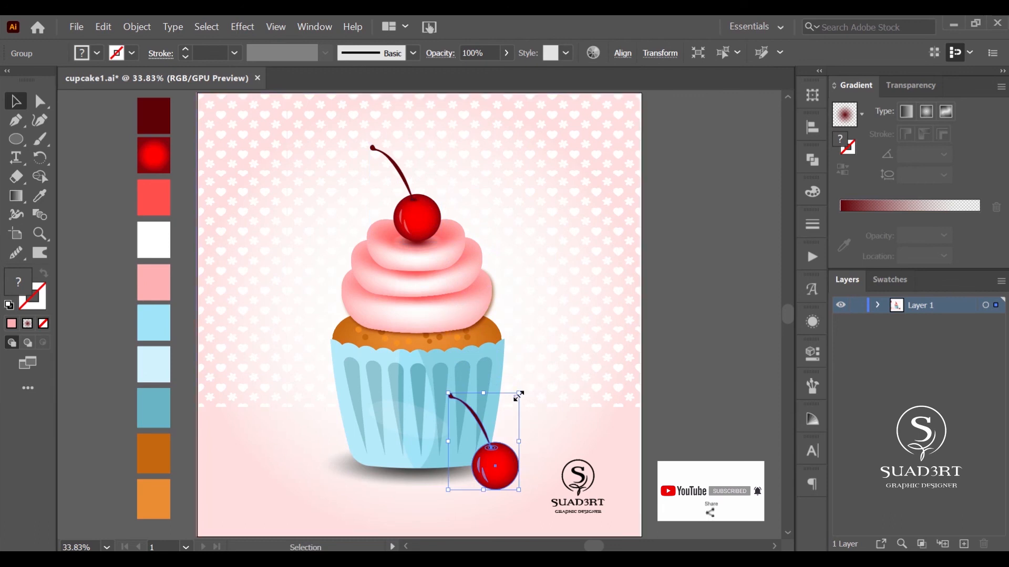
mouse_move(524, 387)
mouse_down()
mouse_move(536, 441)
mouse_move(522, 370)
mouse_up()
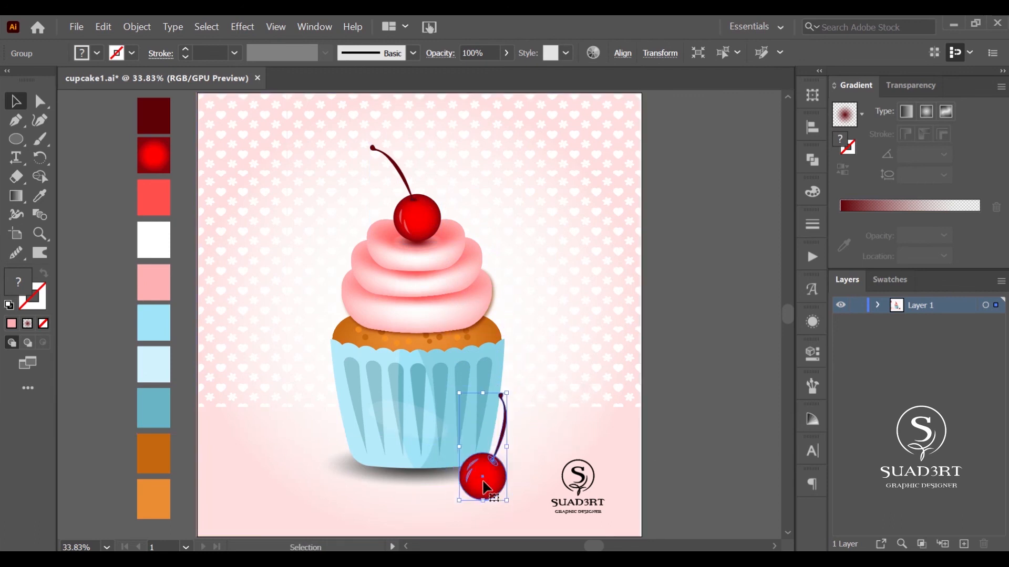
- Copy the cherry's shadow ellipse beneath the second cherry and tilt the cherry and its shadow together slightly clockwise
click(427, 246)
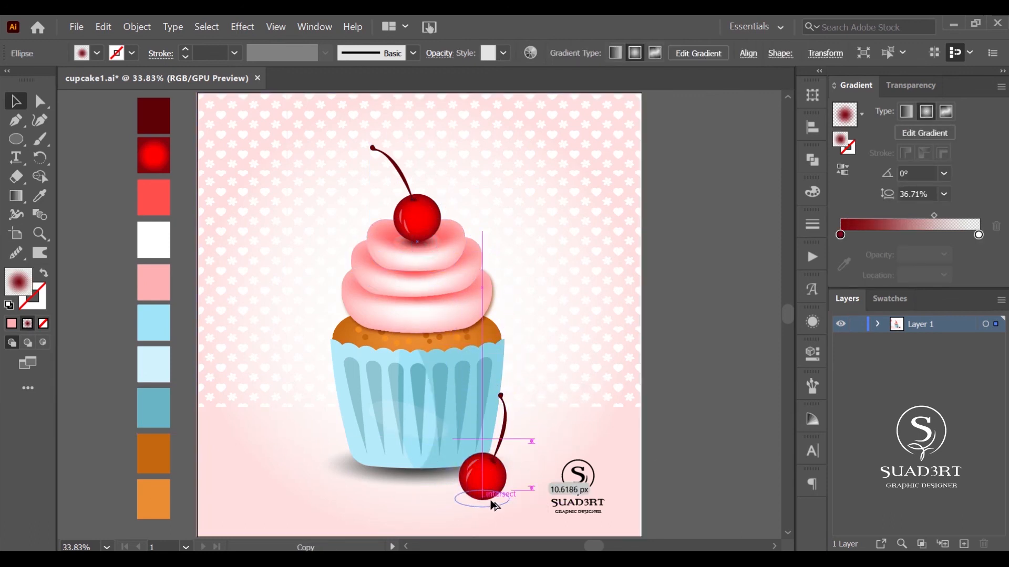
click(721, 420)
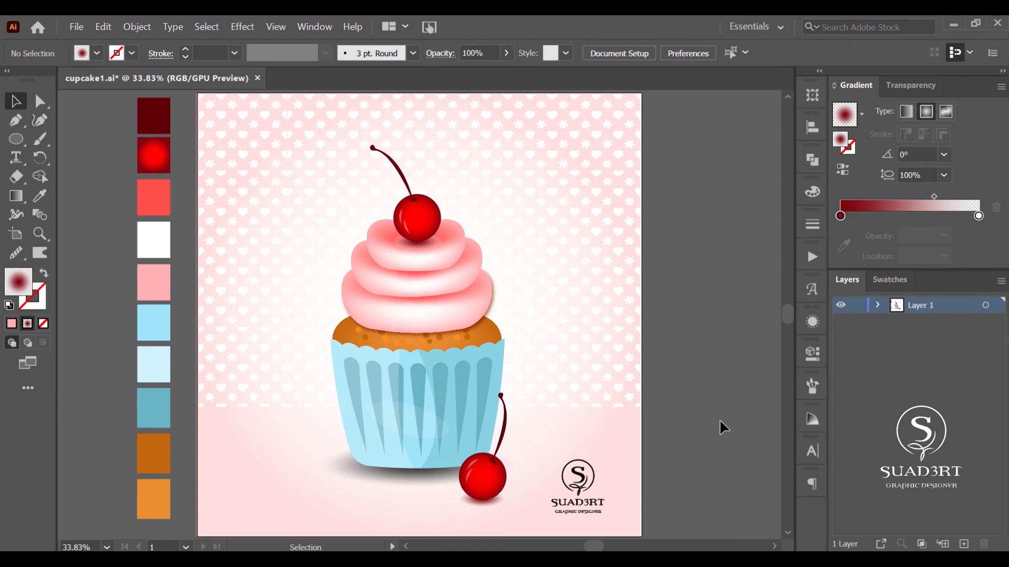
click(486, 493)
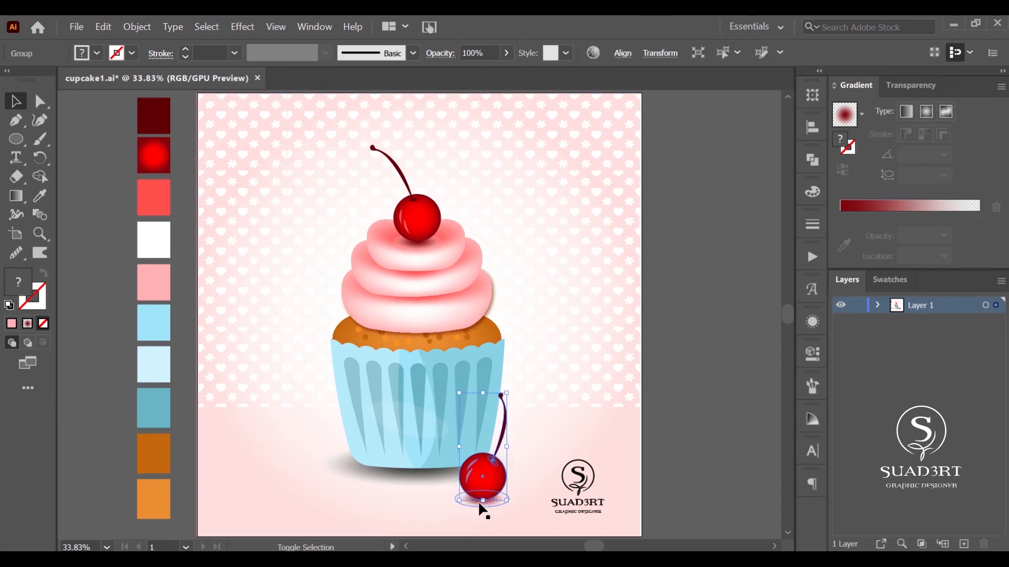
shift+click(479, 502)
drag(483, 491, 496, 483)
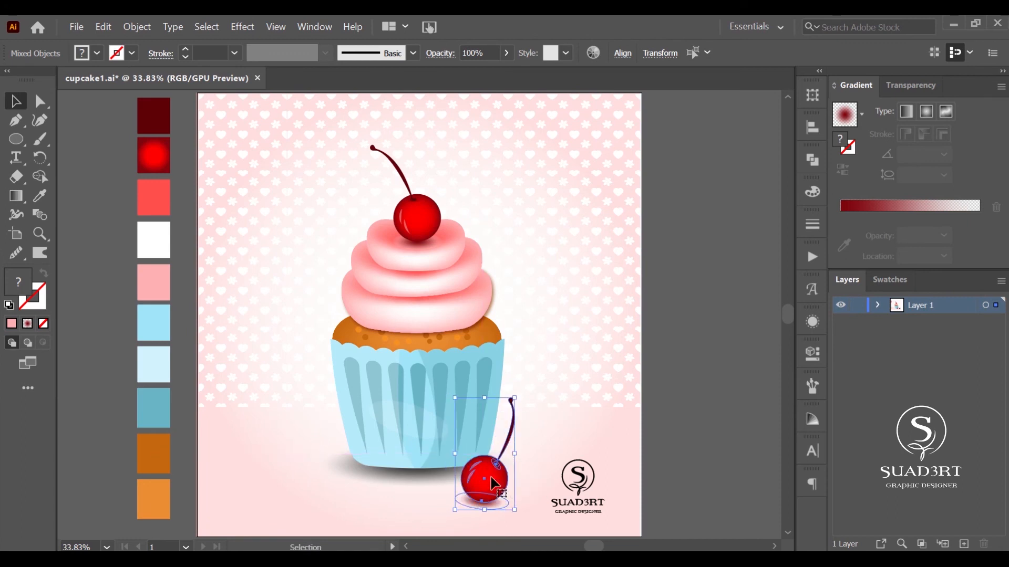
click(709, 451)
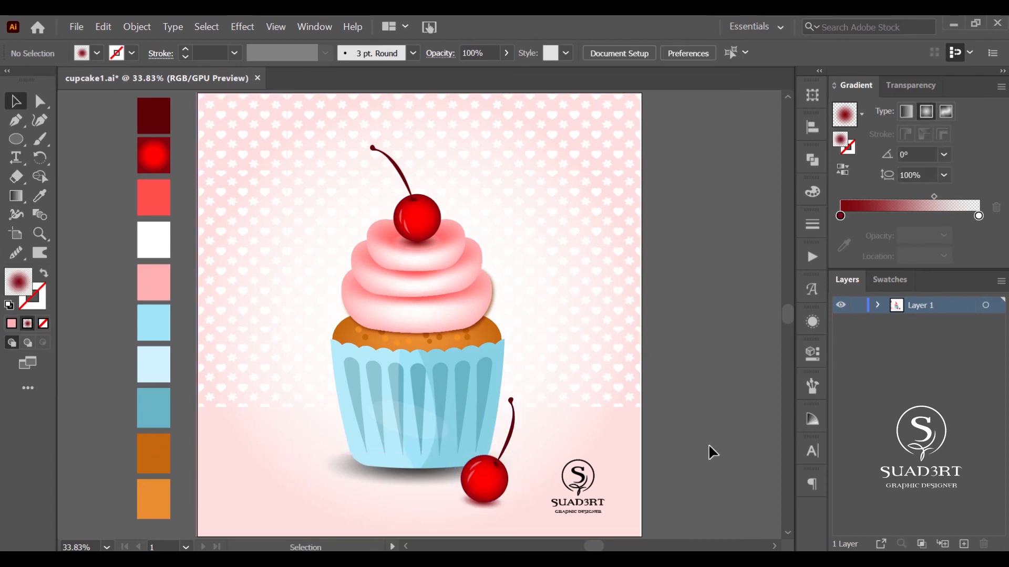